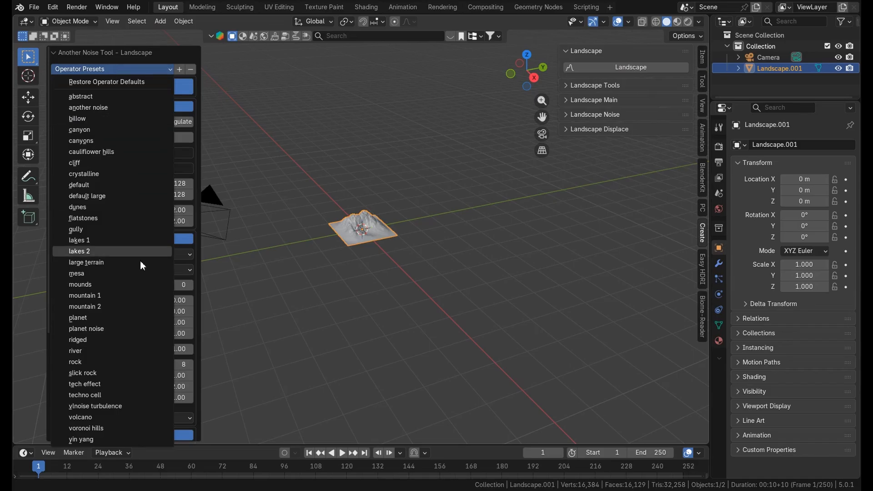
Step: Apply the lakes 1 operator preset to the generated landscape
click(88, 244)
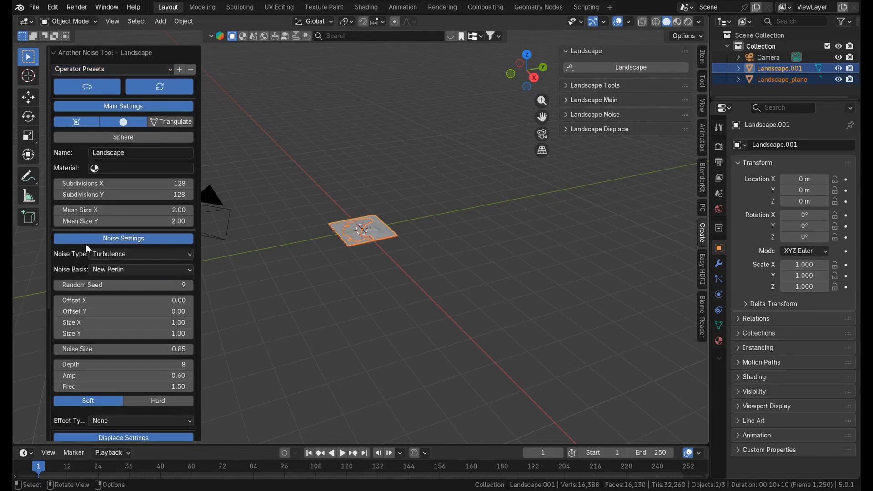
scroll(377, 258, up, 8)
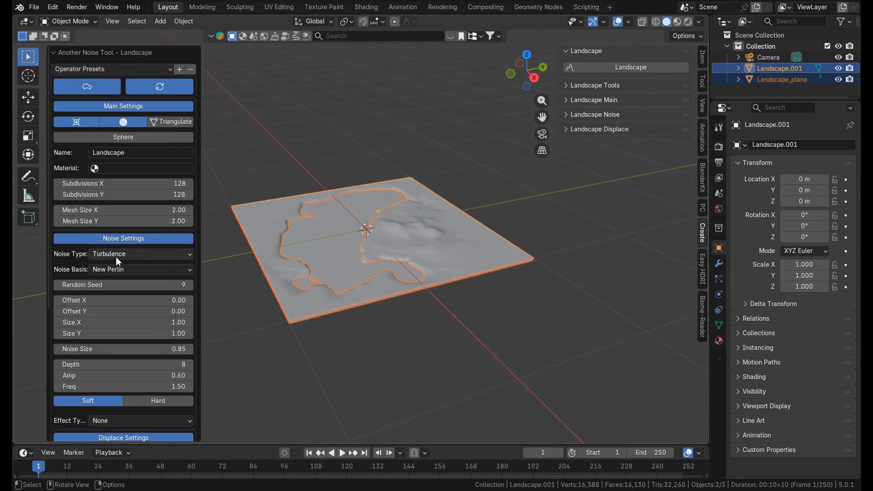
drag(362, 287, 367, 285)
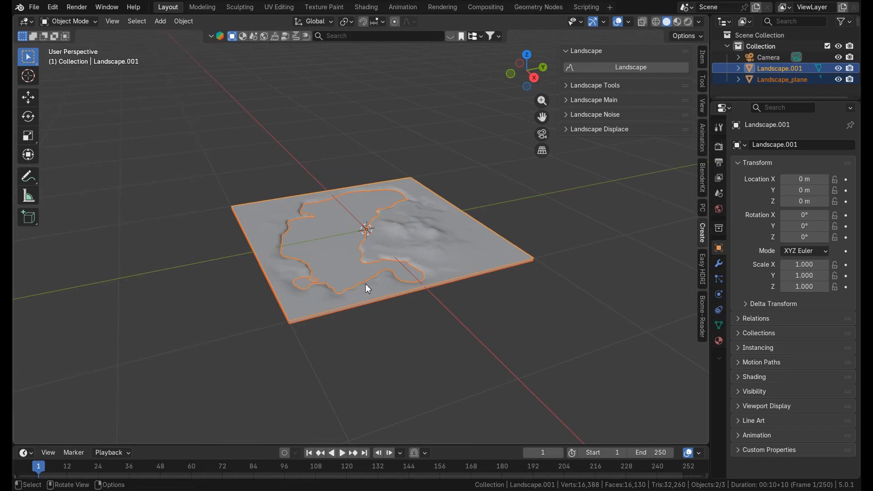
Step: Scale the landscape and its water plane together by a factor of 20
text(s)
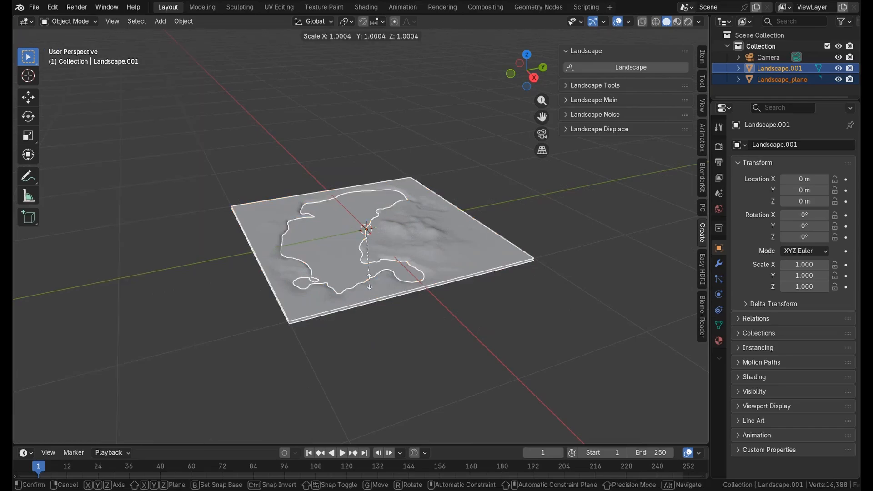
text(20)
key(Return)
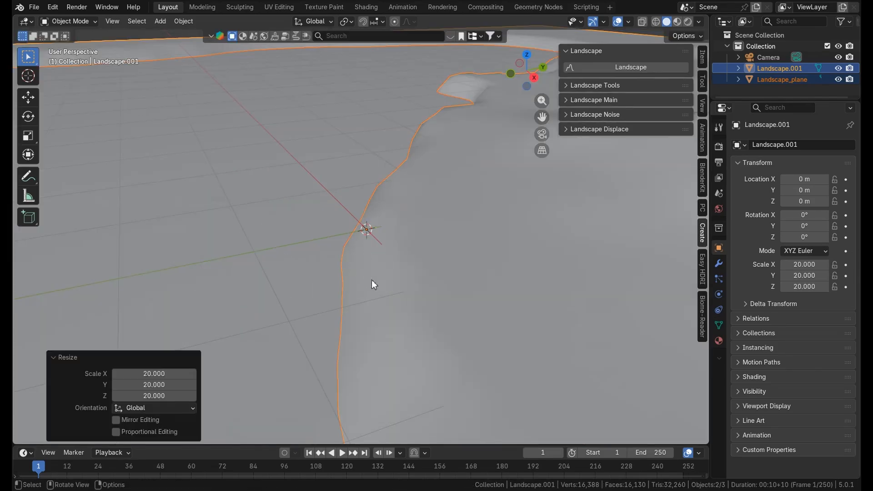
middle_drag(370, 281, 162, 25)
scroll(372, 281, down, 6)
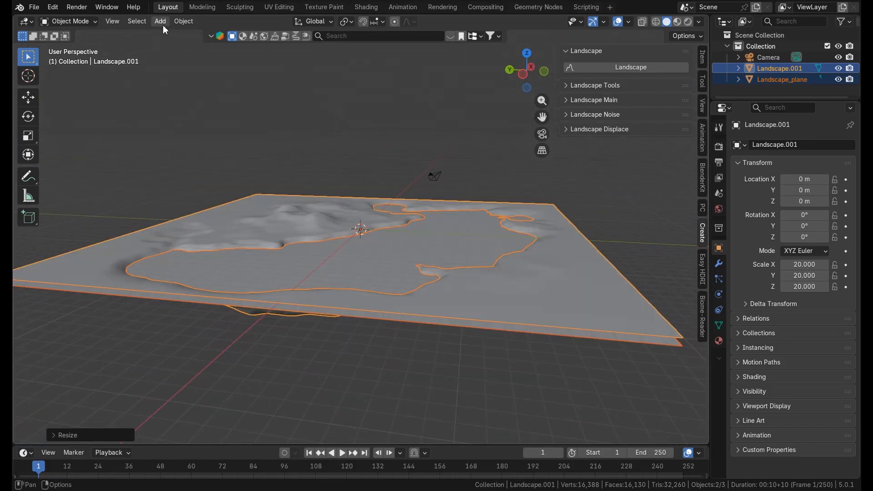
Step: Enter Sculpt Mode on the landscape and lower the near shore below the water plane with the subtracting Draw brush
click(70, 21)
click(76, 58)
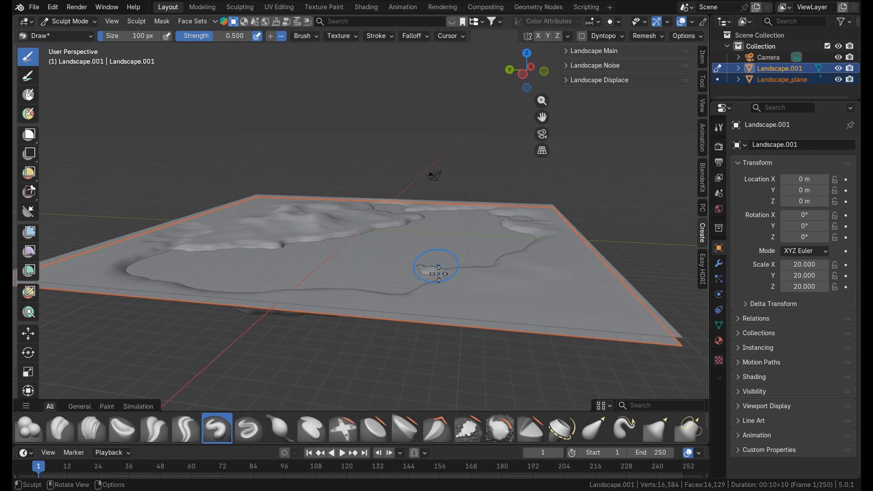
drag(387, 298, 385, 285)
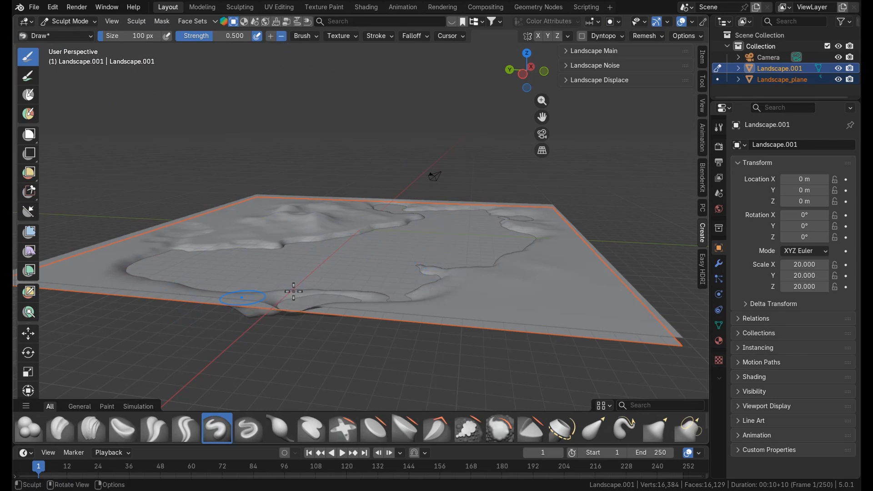
middle_drag(292, 304, 289, 351)
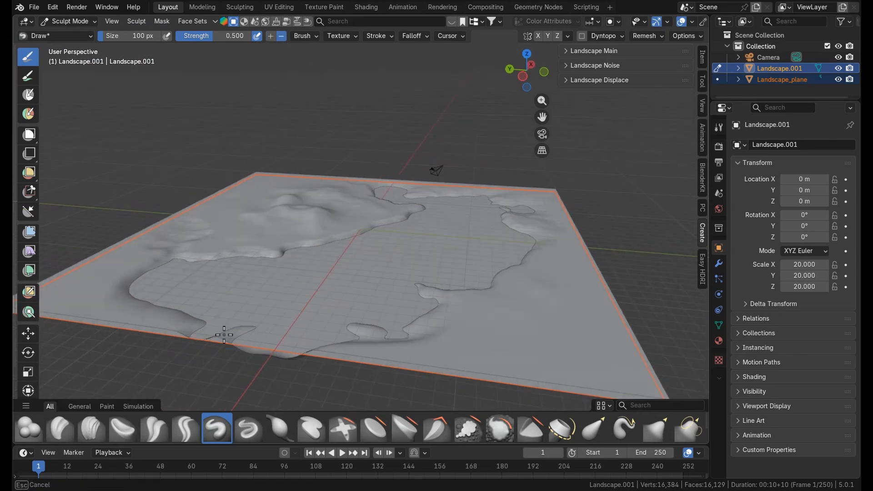
middle_drag(434, 312, 416, 312)
mouse_move(470, 389)
mouse_down()
mouse_move(571, 303)
mouse_move(404, 348)
mouse_up()
drag(414, 368, 586, 303)
Step: Enlarge the Draw brush to 231 px and sink the remaining land along the near and far edges of the lake
drag(135, 36, 145, 36)
mouse_move(565, 249)
mouse_down()
mouse_move(508, 306)
mouse_move(456, 283)
mouse_up()
mouse_move(365, 365)
mouse_down()
mouse_move(552, 364)
mouse_move(574, 294)
mouse_up()
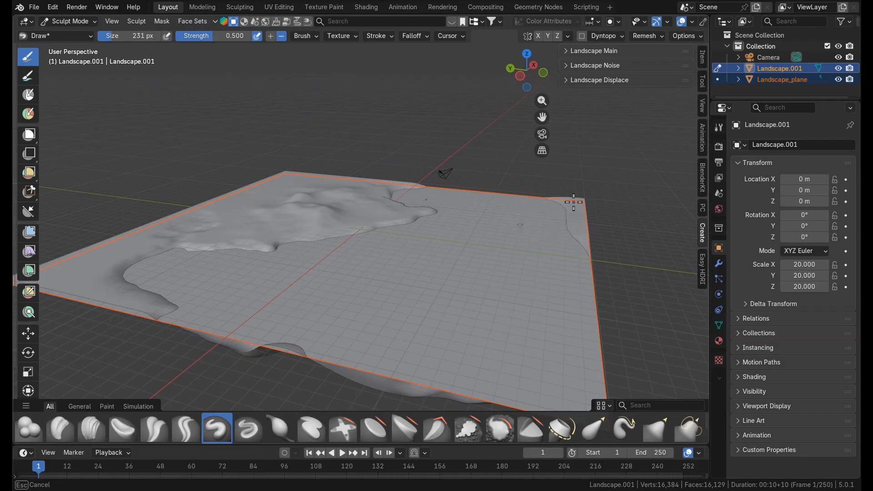
drag(303, 362, 270, 334)
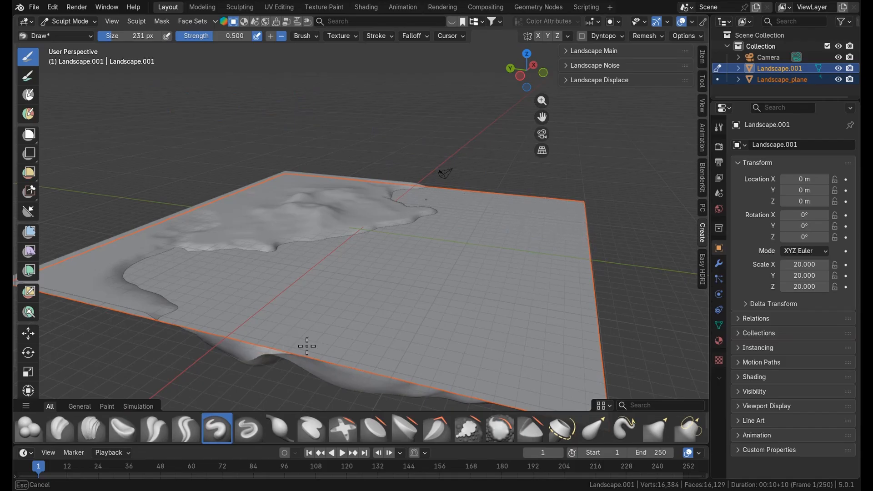
Step: Set the Draw brush to Add to build up the remaining hilly land, and return to Object Mode
middle_drag(306, 347, 334, 267)
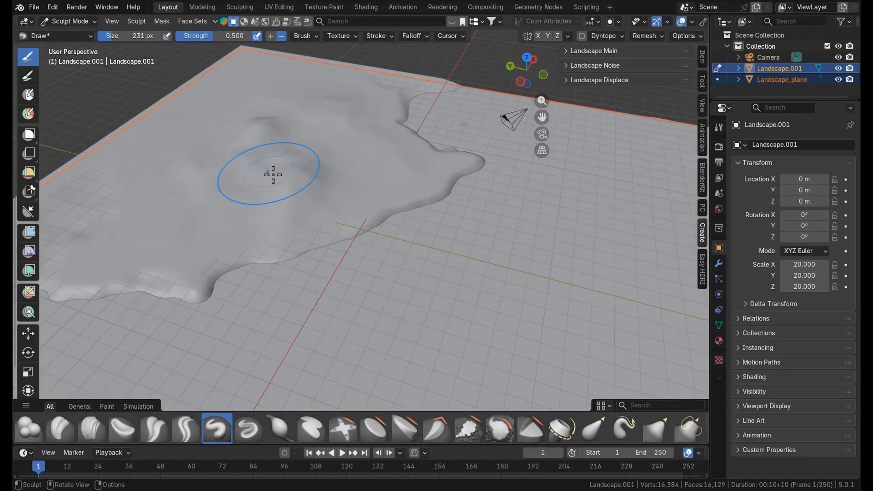
middle_drag(290, 181, 213, 119)
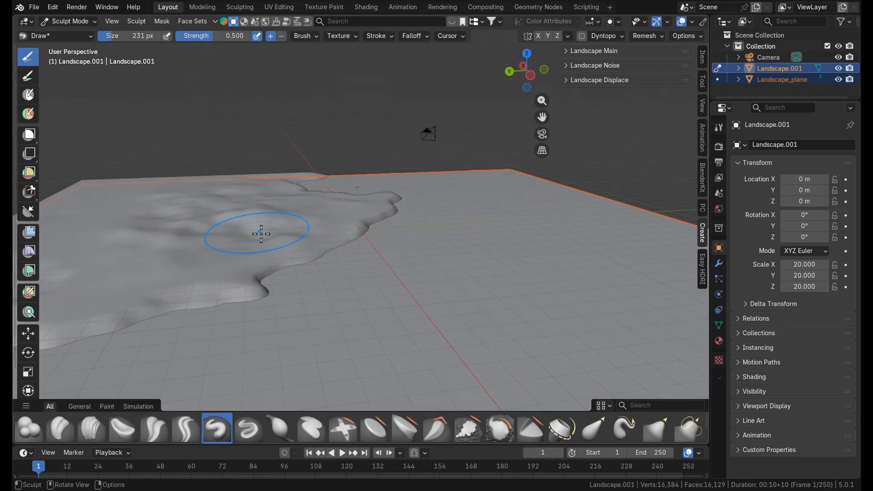
middle_drag(239, 223, 269, 241)
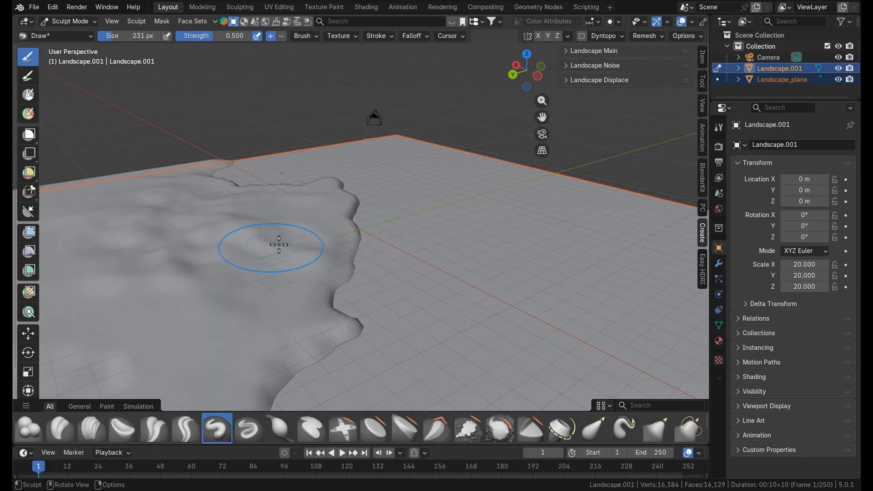
mouse_move(116, 255)
middle_down()
mouse_move(233, 283)
mouse_move(213, 173)
mouse_move(123, 49)
middle_up()
click(68, 22)
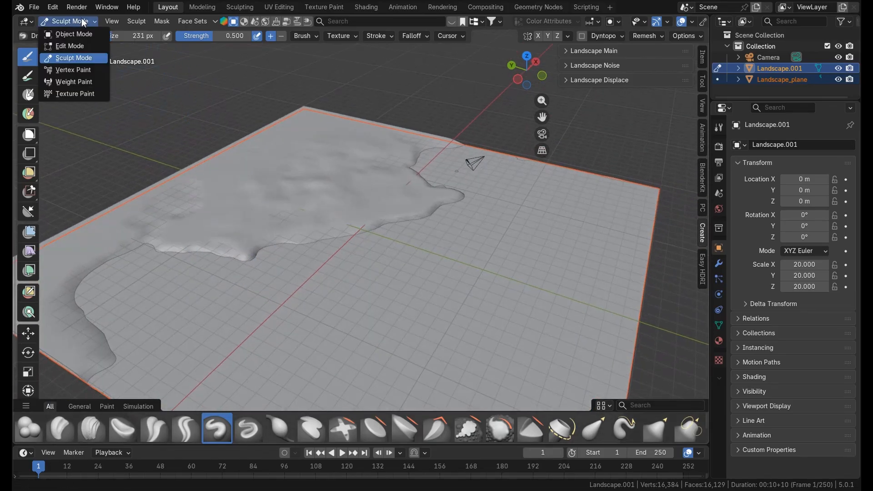
click(82, 35)
Step: Align the camera to a low view looking across the lake towards the hilly land
middle_drag(255, 213, 511, 257)
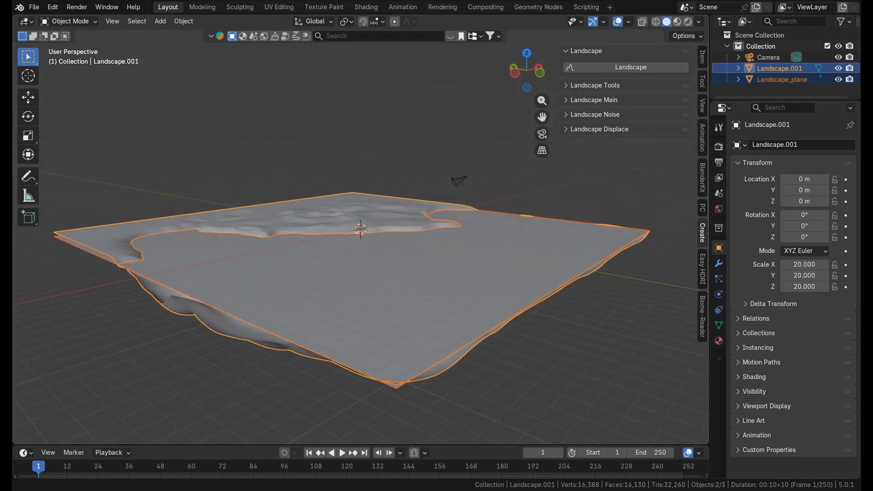
click(459, 180)
middle_drag(613, 247, 613, 247)
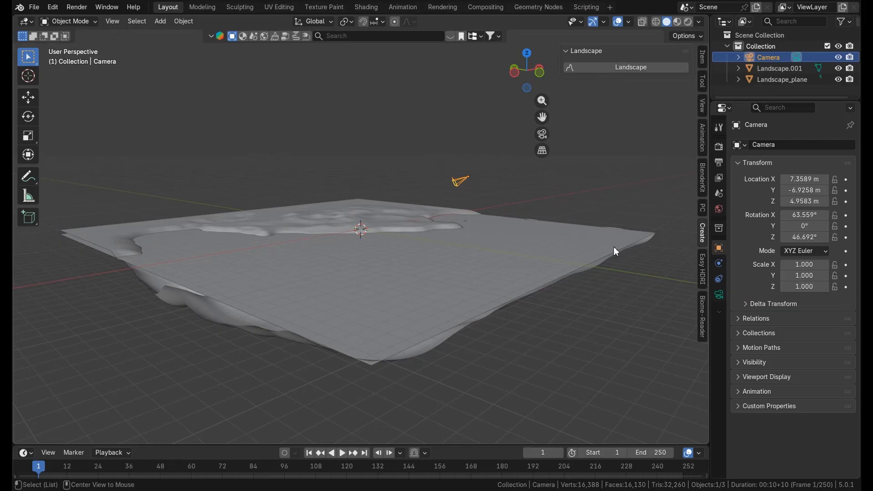
key(ctrl+alt+KP_0)
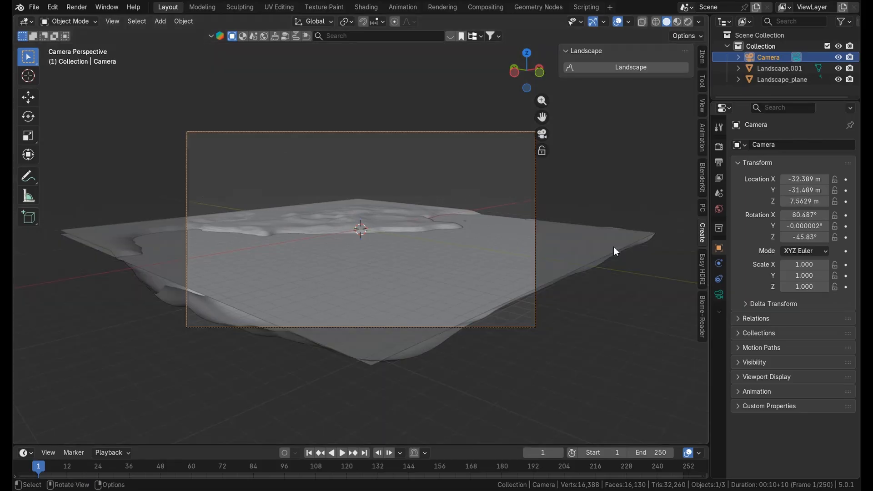
middle_drag(613, 247, 648, 201)
scroll(648, 202, down, 4)
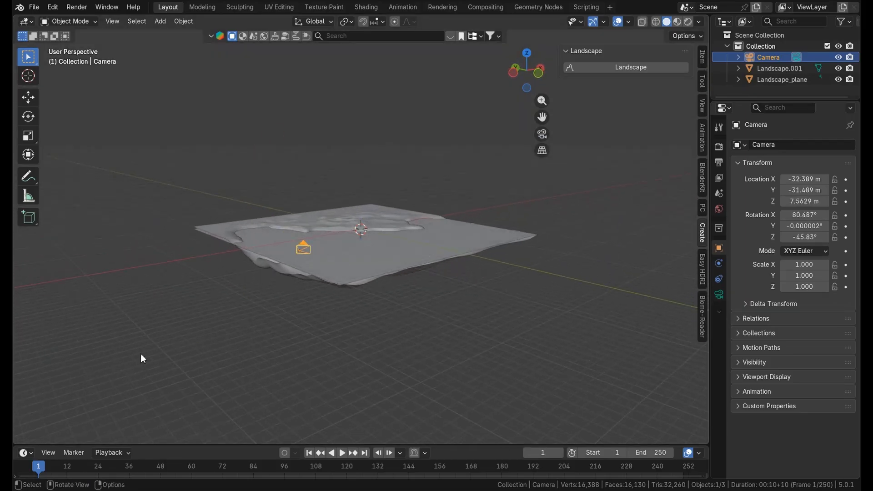
Step: Search the BlenderKit model library for "house"
click(160, 21)
click(462, 36)
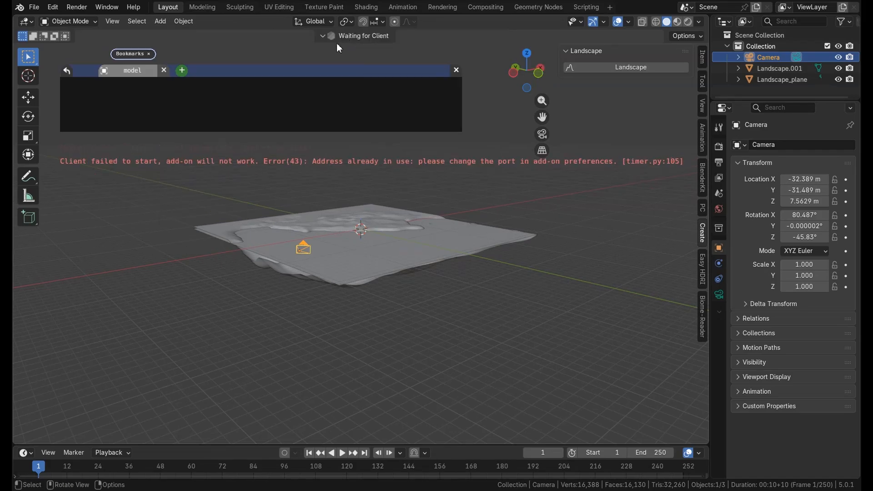
click(431, 35)
click(462, 37)
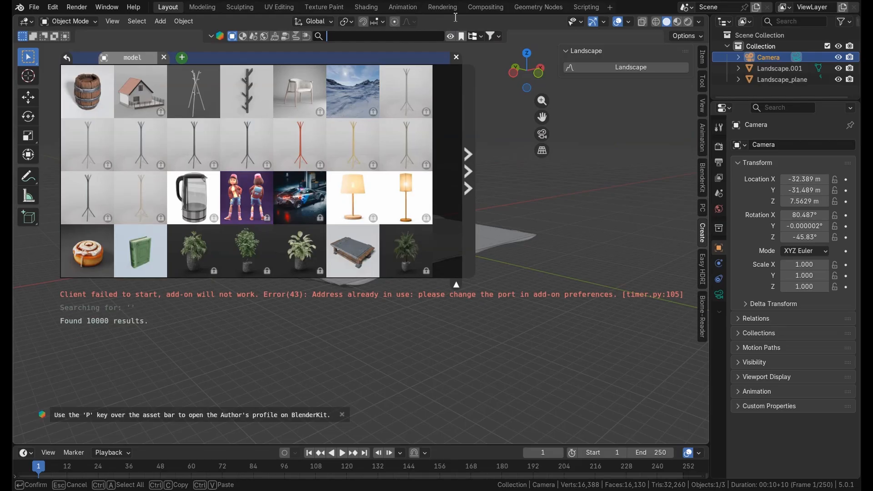
text(house)
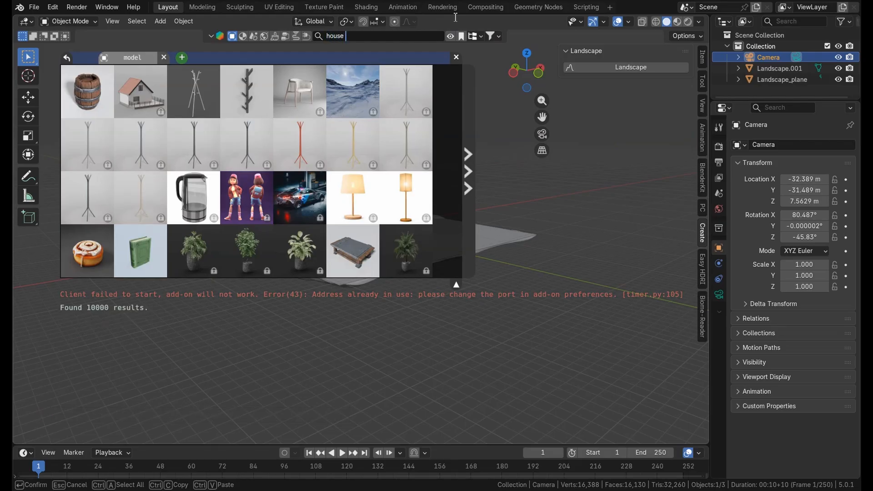
key(Return)
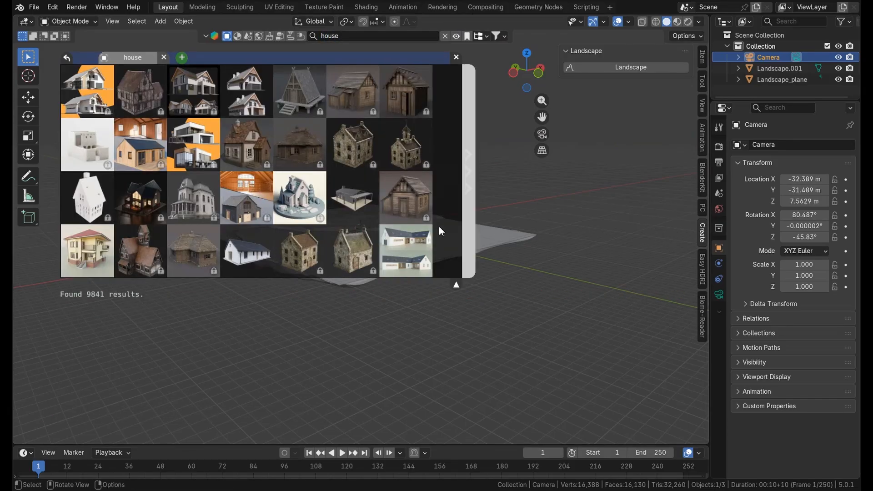
Step: List free models first in the search filters and import the Wood Plant House model into the scene
click(702, 190)
click(585, 219)
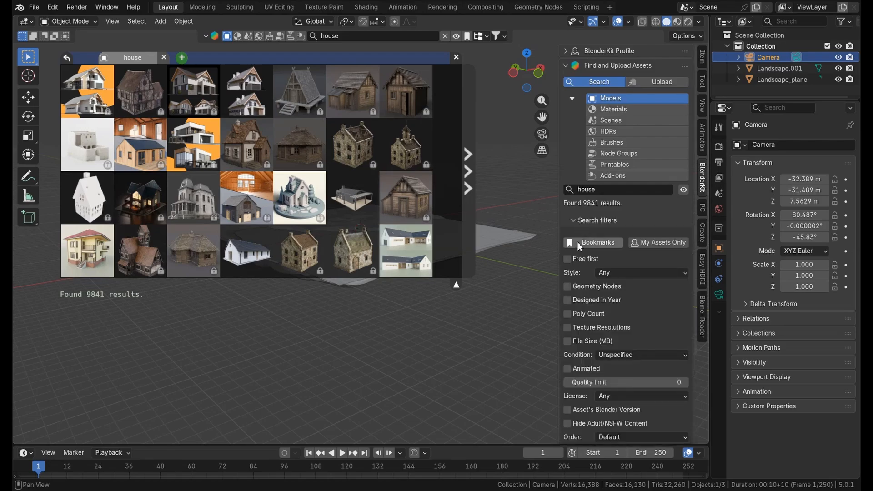
click(568, 259)
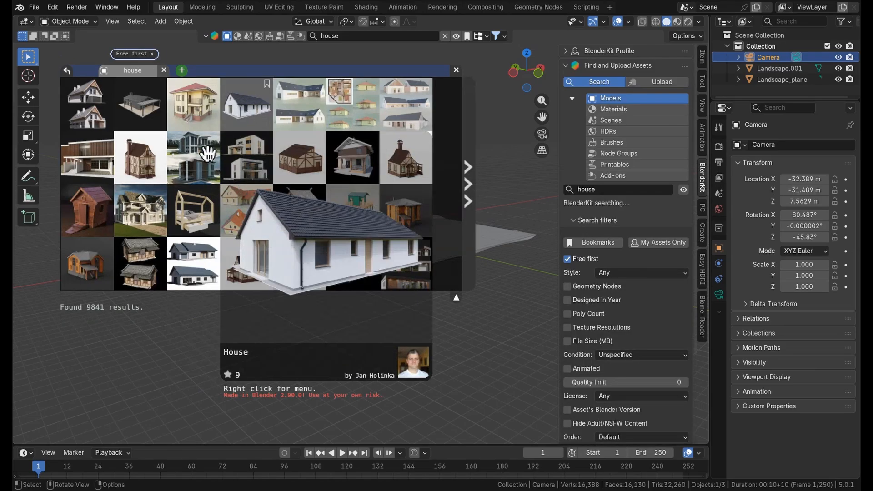
mouse_move(83, 113)
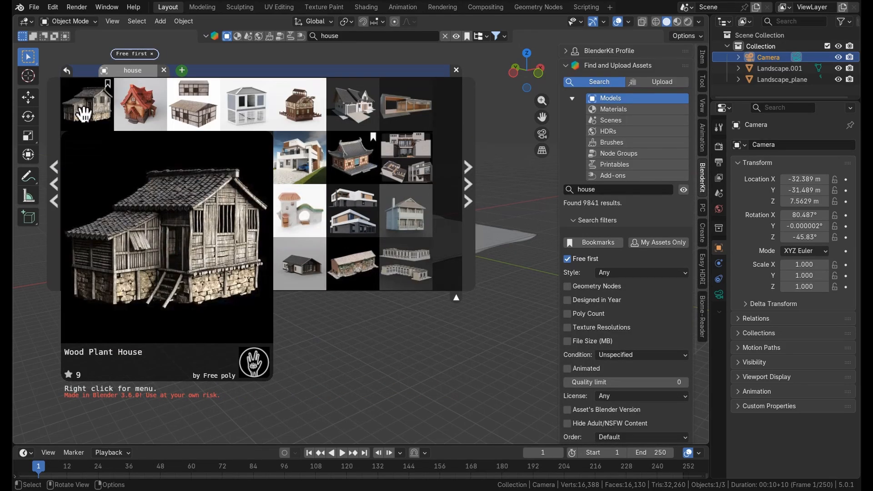
click(84, 114)
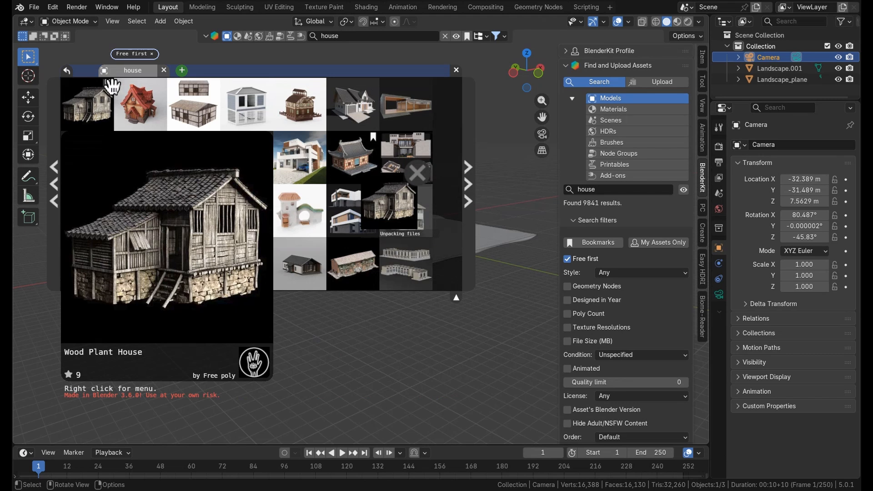
click(456, 70)
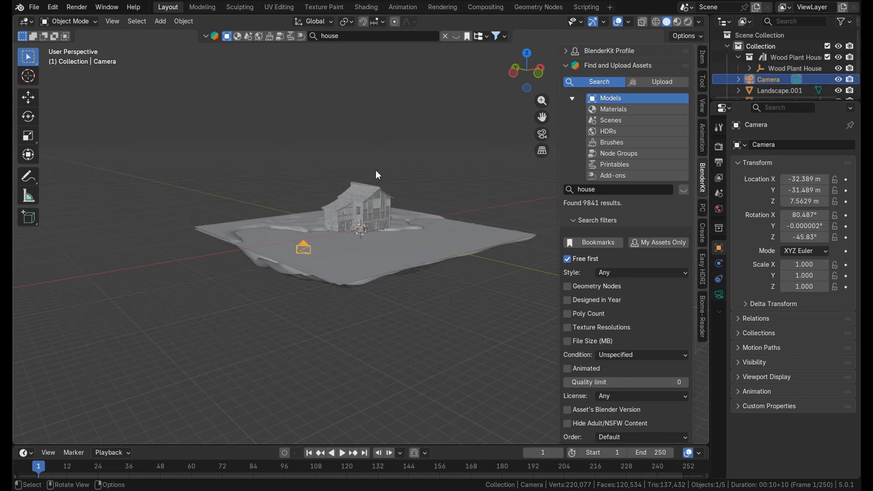
Step: Select the Wood Plant House parent object and scale the house down to 0.690
scroll(369, 178, down, 4)
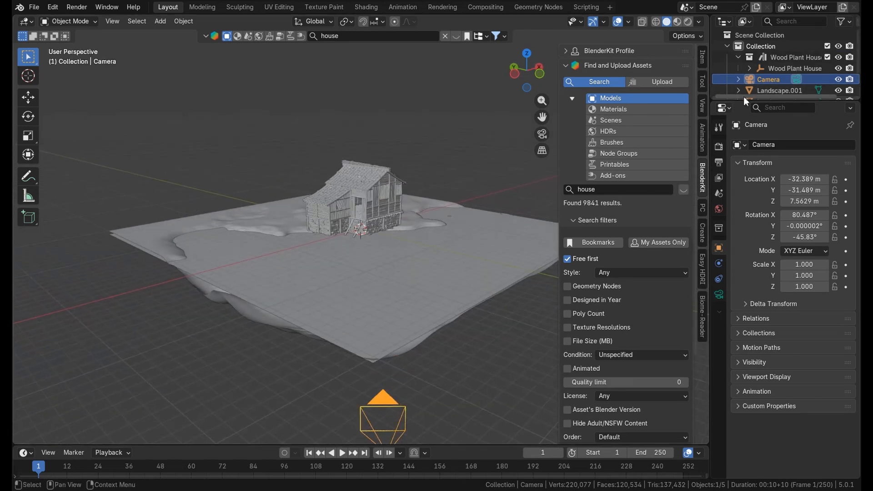
drag(746, 100, 745, 218)
click(773, 69)
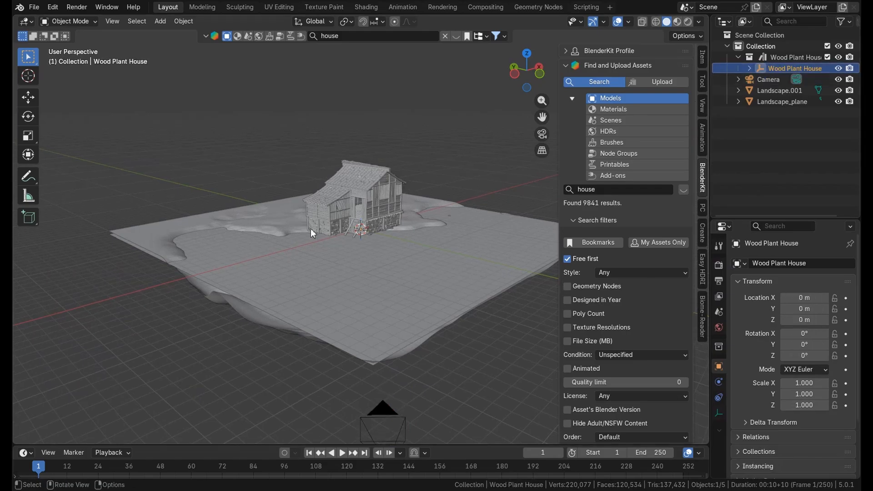
middle_drag(310, 228, 308, 230)
scroll(335, 219, down, 2)
scroll(337, 217, up, 3)
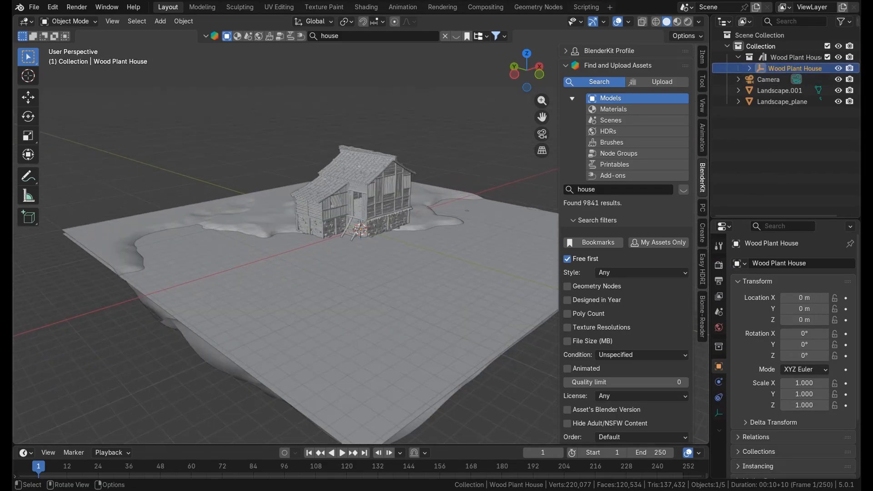
key(s)
click(389, 269)
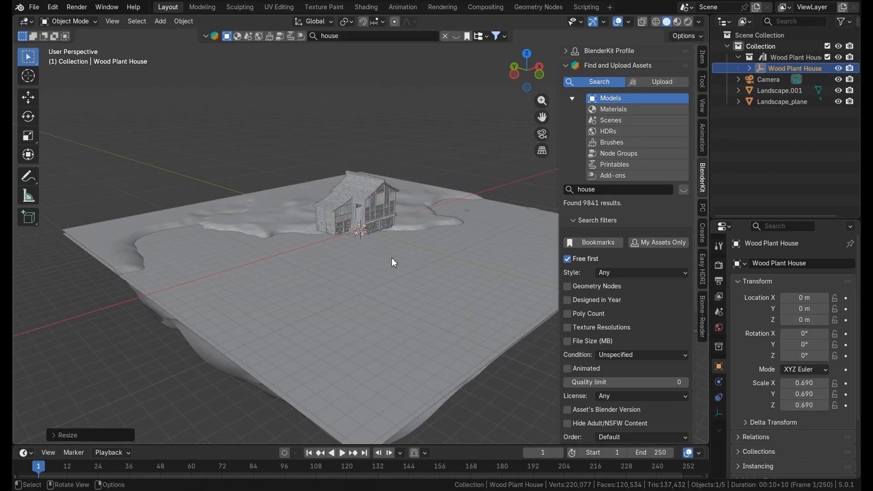
Step: Move the house to a Y location of 2.12 m and view the scene through the camera
click(702, 57)
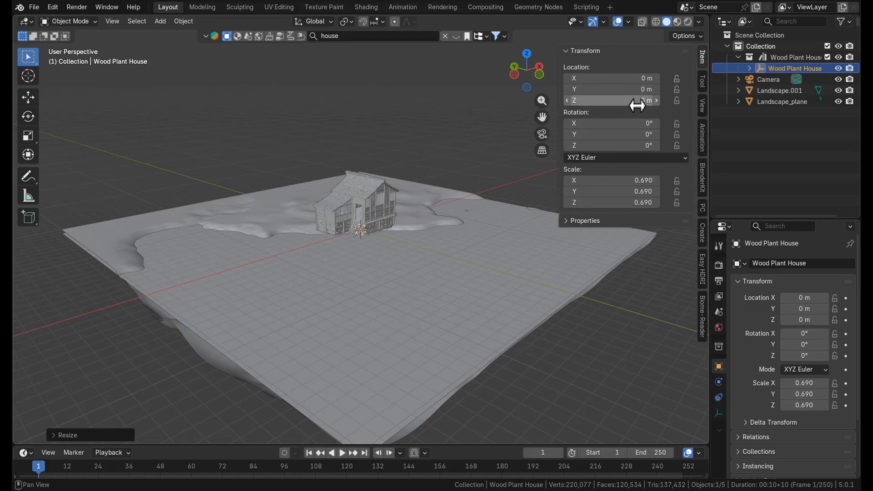
drag(635, 90, 668, 90)
scroll(393, 160, down, 2)
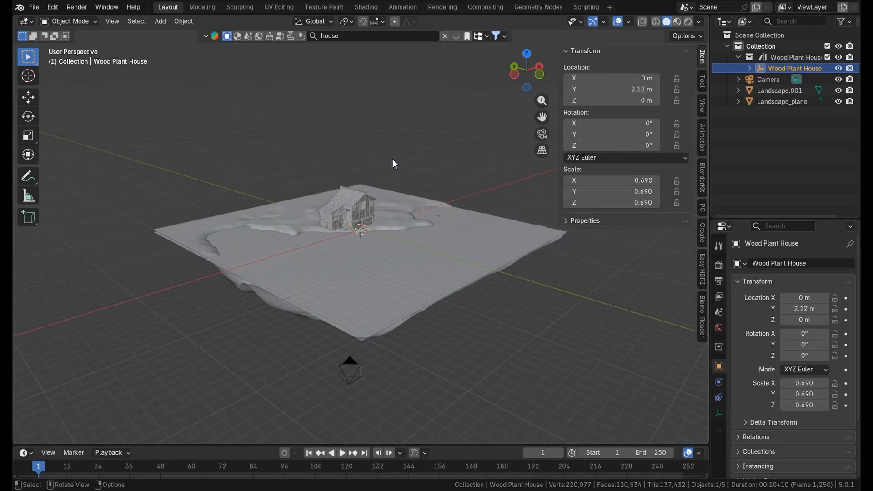
click(541, 134)
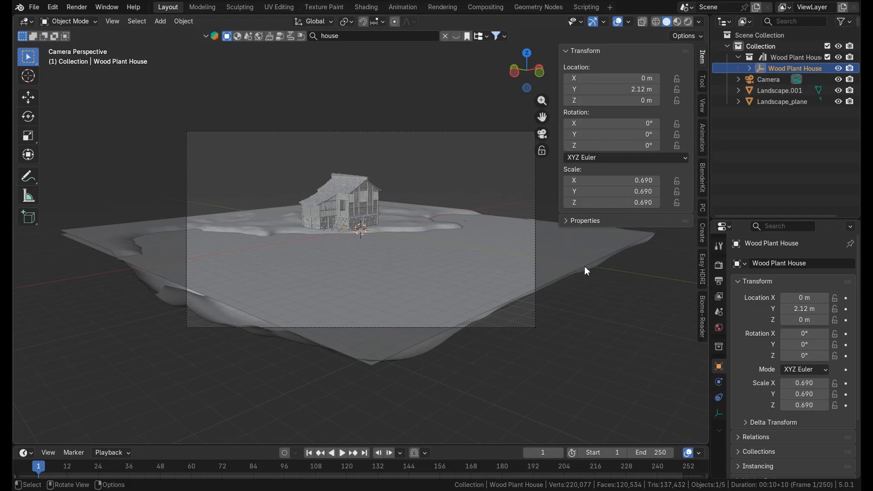
Step: Select the camera and set its focal length to 44 mm
drag(540, 271, 336, 200)
click(584, 297)
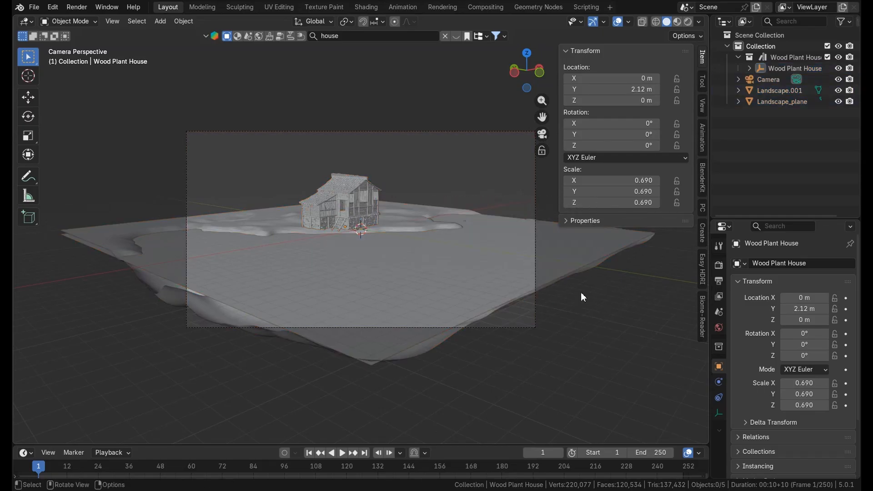
scroll(505, 278, down, 2)
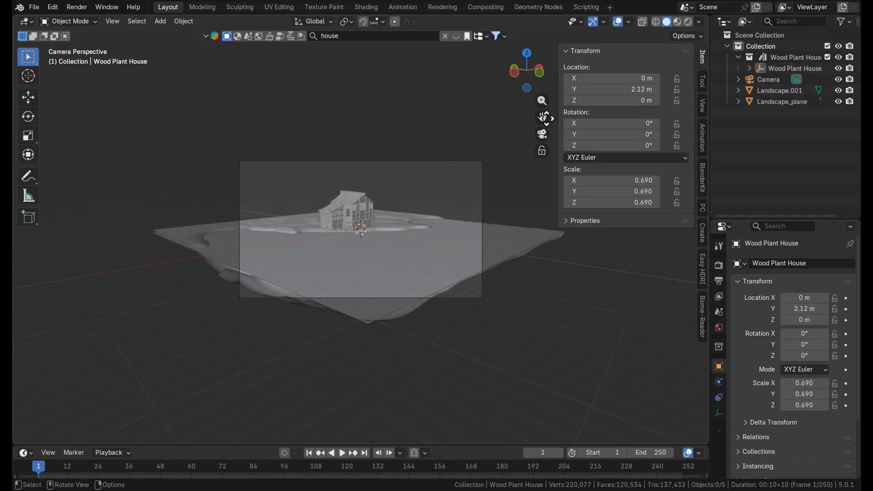
click(541, 135)
click(542, 134)
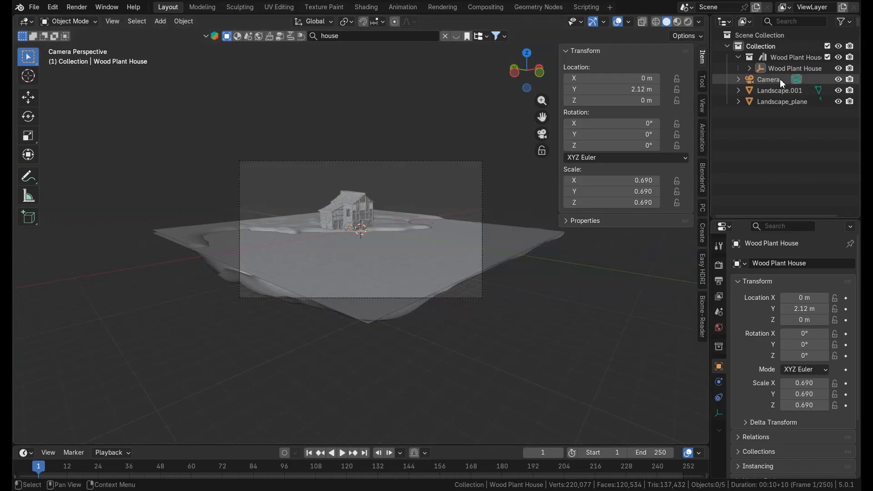
click(773, 80)
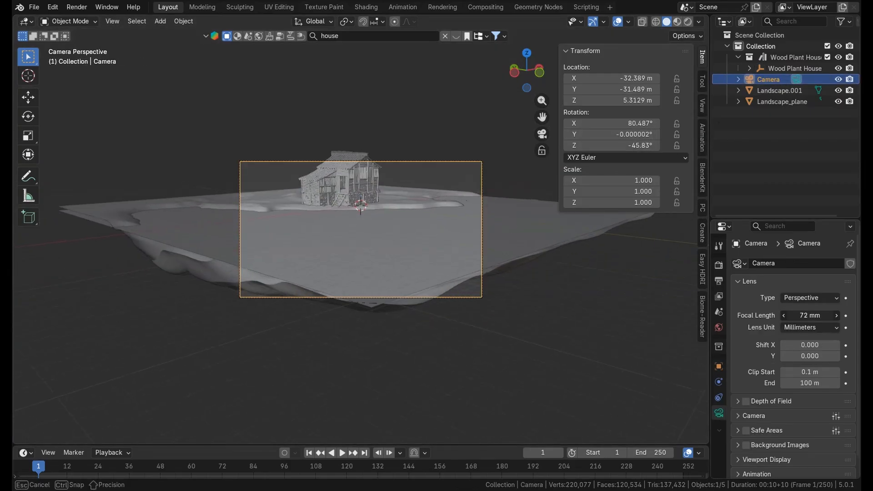
drag(809, 315, 781, 315)
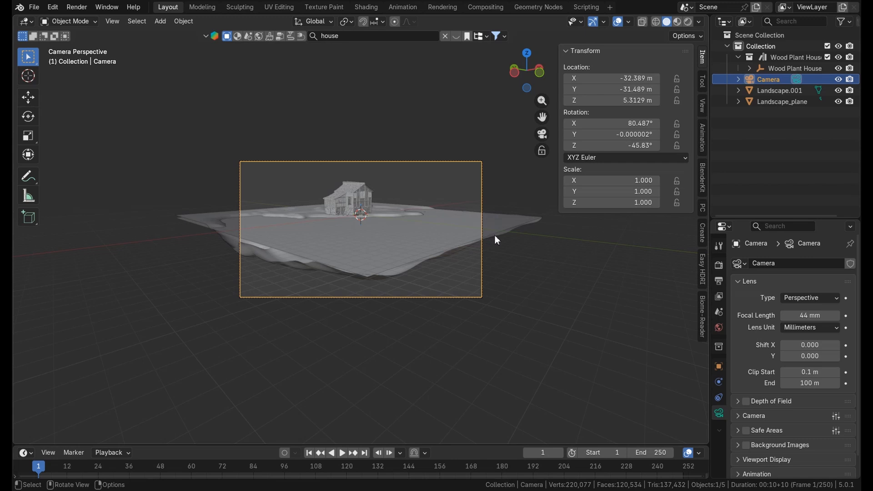
Step: Scale the landscape and the water plane up together by about 1.49
drag(516, 222, 516, 222)
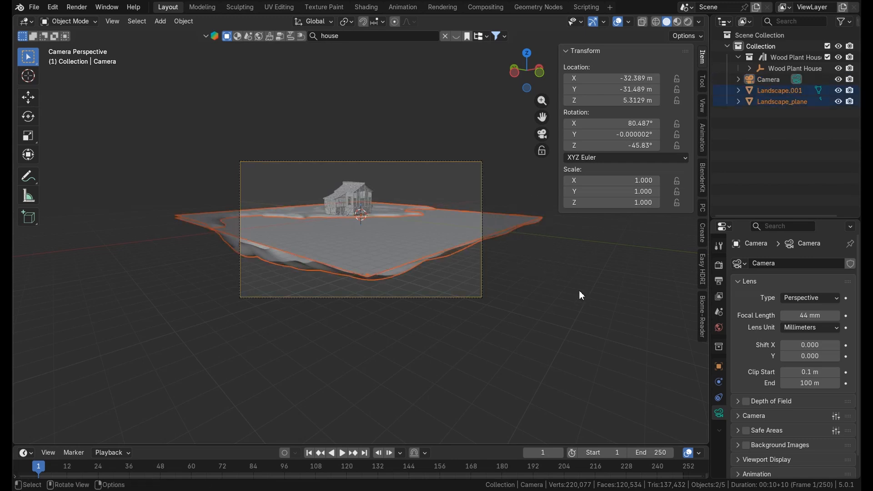
key(s)
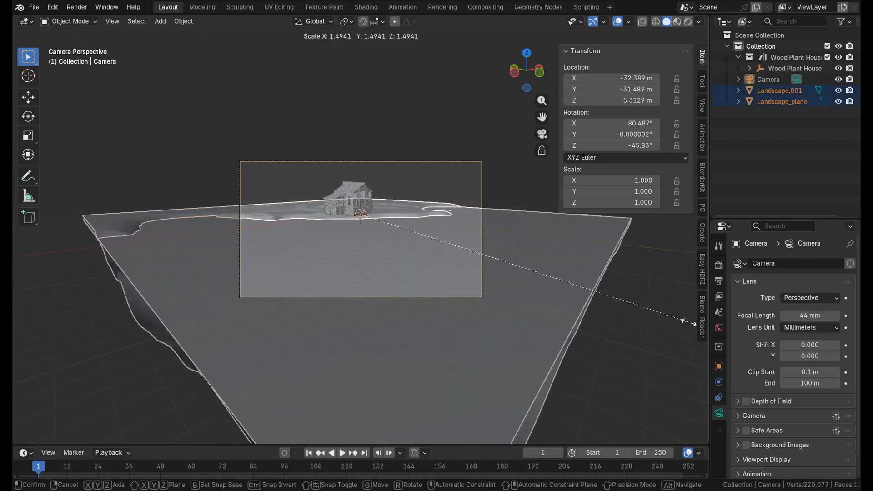
click(685, 322)
click(371, 193)
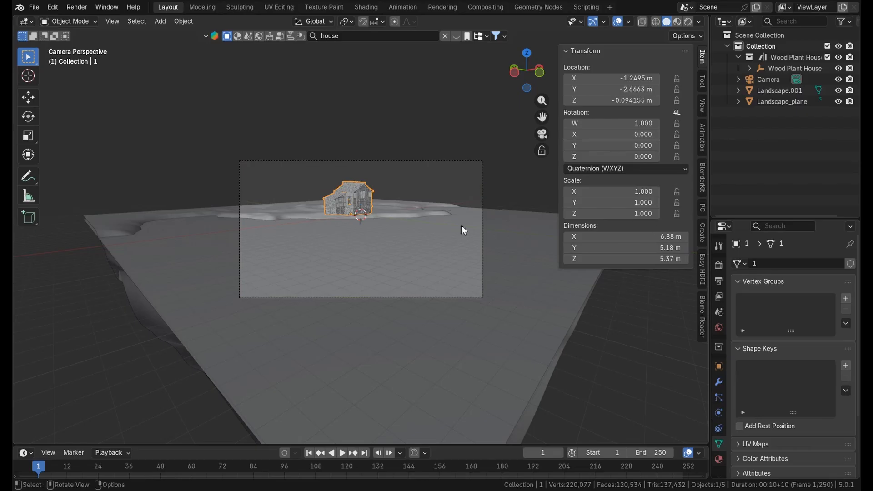
Step: Set the camera's Z location to 2.9329 m, its X rotation to 87.487° and its focal length to 37 mm
click(769, 79)
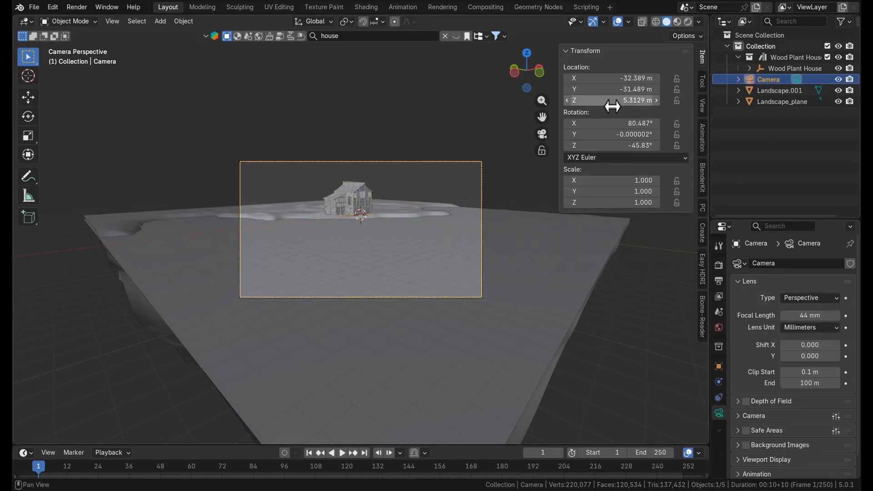
drag(613, 100, 583, 101)
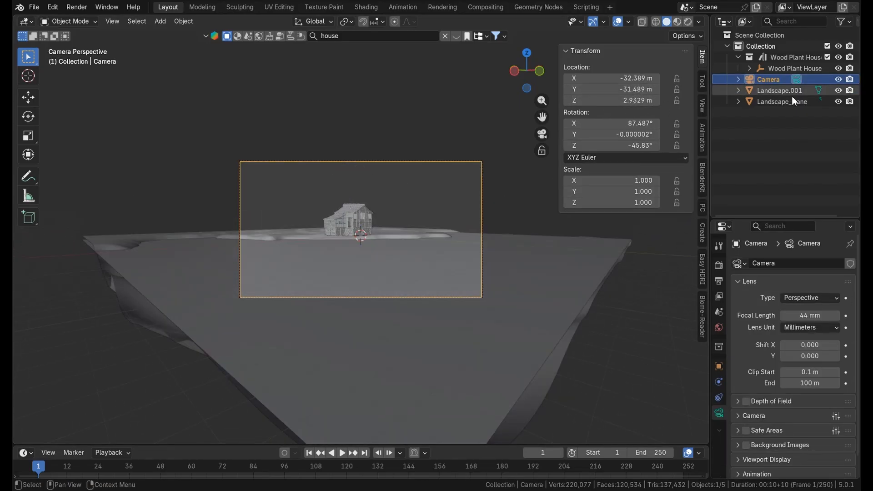
mouse_move(809, 315)
mouse_down()
mouse_move(789, 315)
mouse_move(796, 315)
mouse_up()
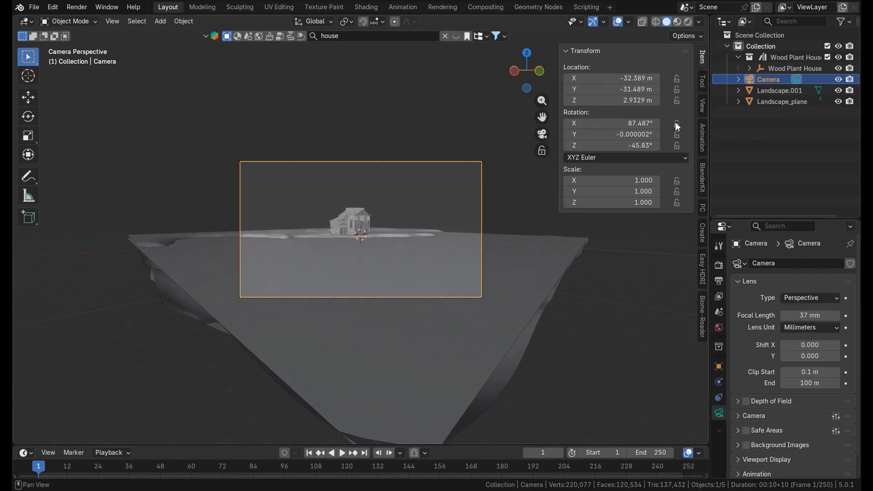
Step: Turn the camera to a Z rotation of -40.83° and lower it to a Z location of 1.6629 m
drag(614, 145, 636, 145)
drag(635, 100, 614, 89)
scroll(506, 283, down, 2)
scroll(508, 274, up, 3)
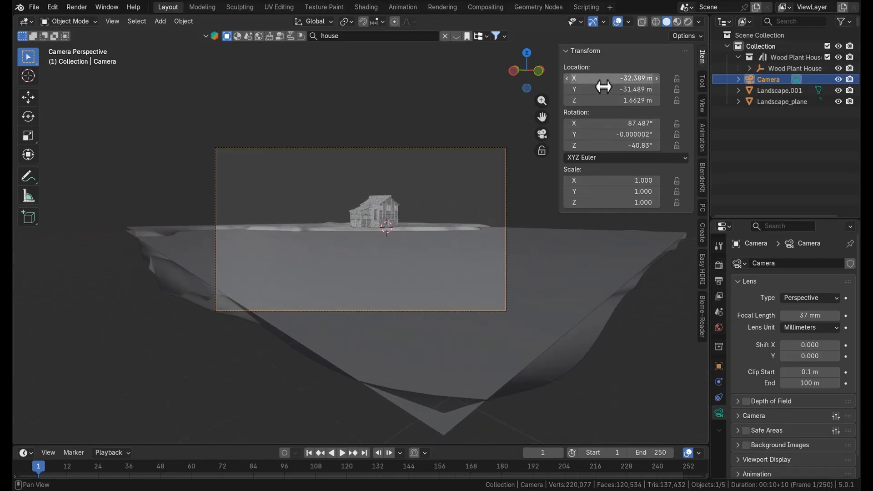
Step: Move the camera to X -30.619 m, Y -30.899 m, Z 1.0829 m and tilt it to an X rotation of 93.487°
click(602, 81)
click(506, 86)
click(601, 98)
click(601, 93)
click(549, 91)
drag(588, 82, 668, 82)
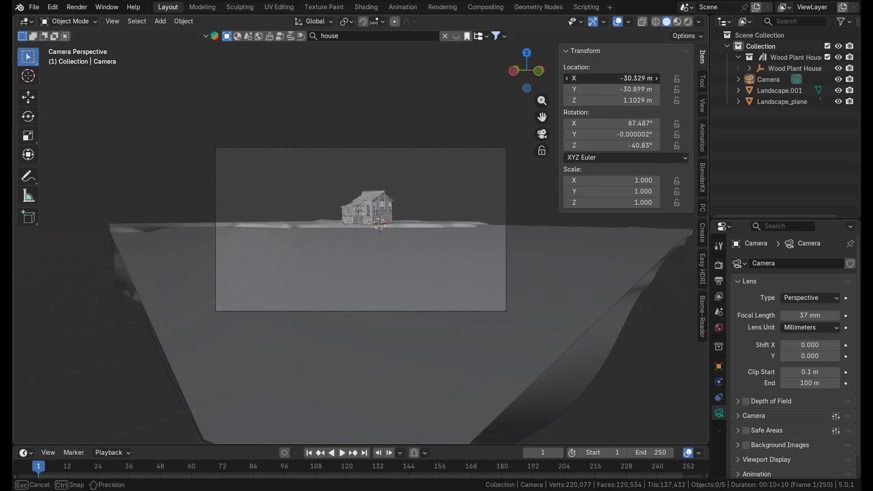
drag(616, 101, 600, 123)
scroll(436, 167, down, 3)
key(KP_0)
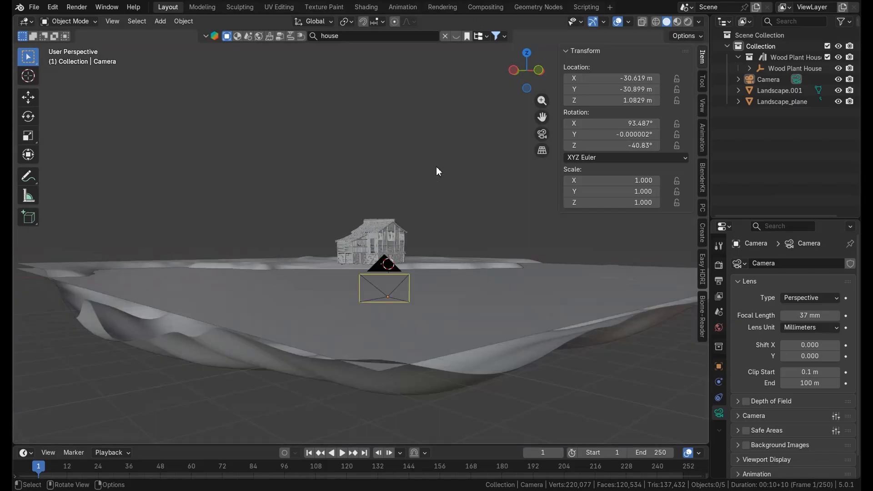
middle_drag(476, 168, 511, 150)
click(540, 135)
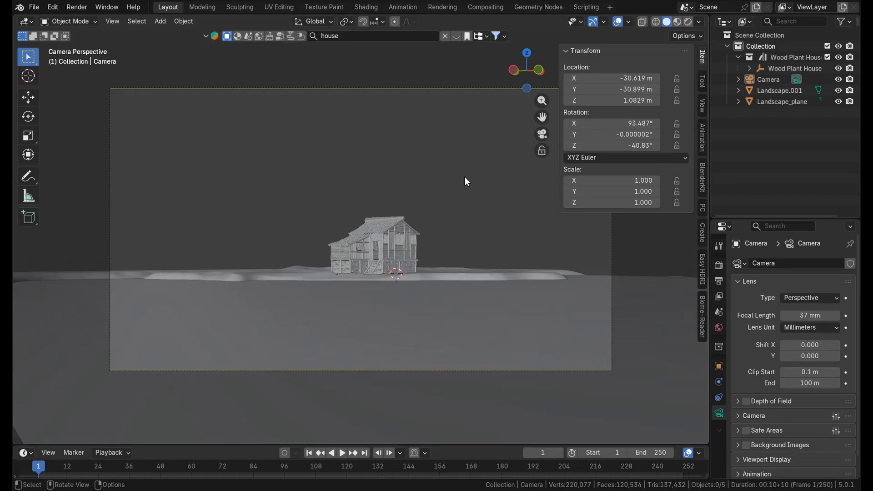
Step: Add a point light to the scene
scroll(464, 177, down, 3)
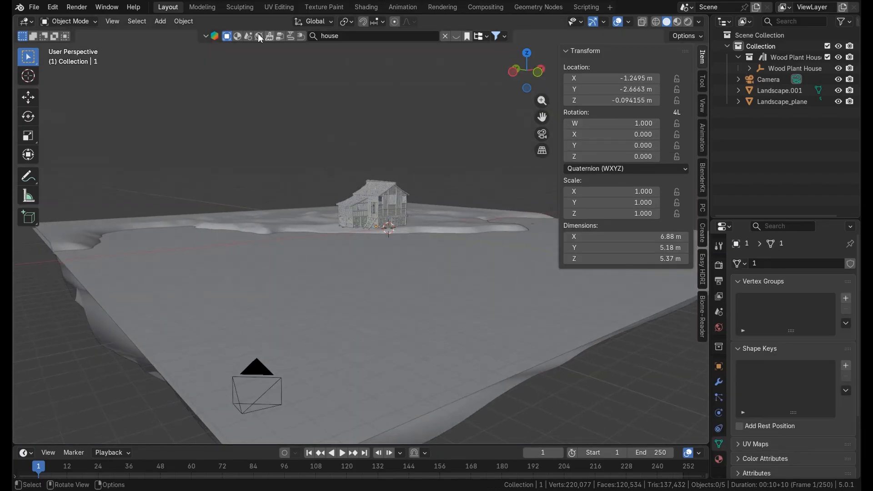
click(162, 22)
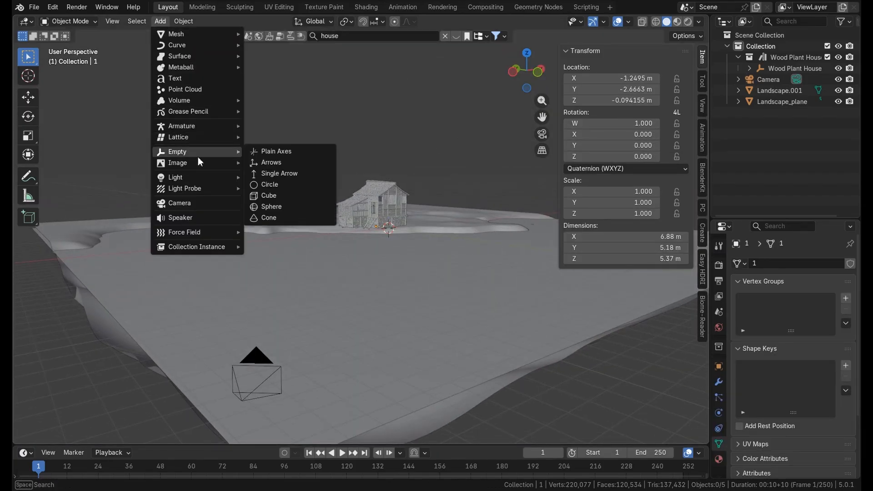
mouse_move(203, 176)
click(263, 177)
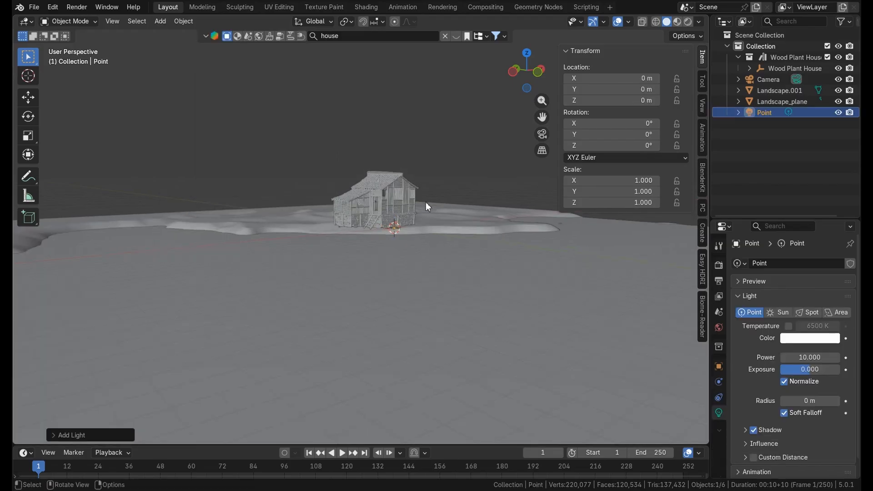
Step: Move the point light into the house, to a Z location of 2.8367 m and a Y location of 1.4719 m
scroll(430, 199, up, 5)
scroll(457, 193, up, 4)
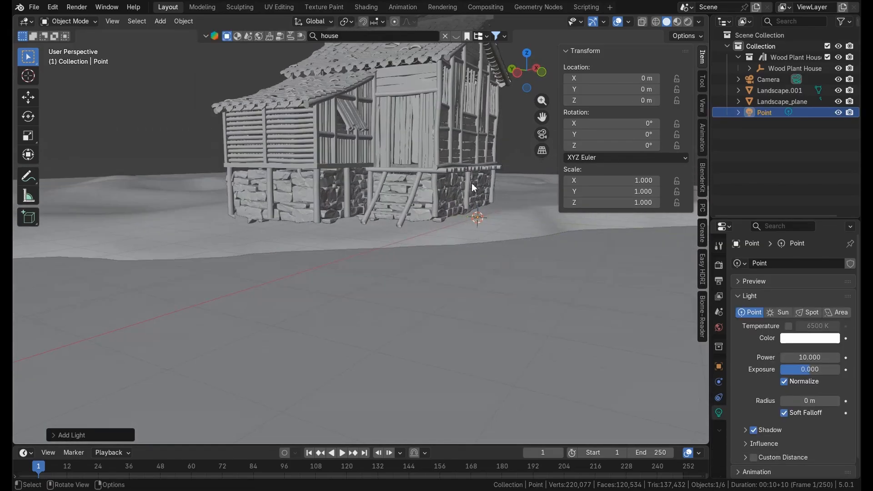
key(g)
key(z)
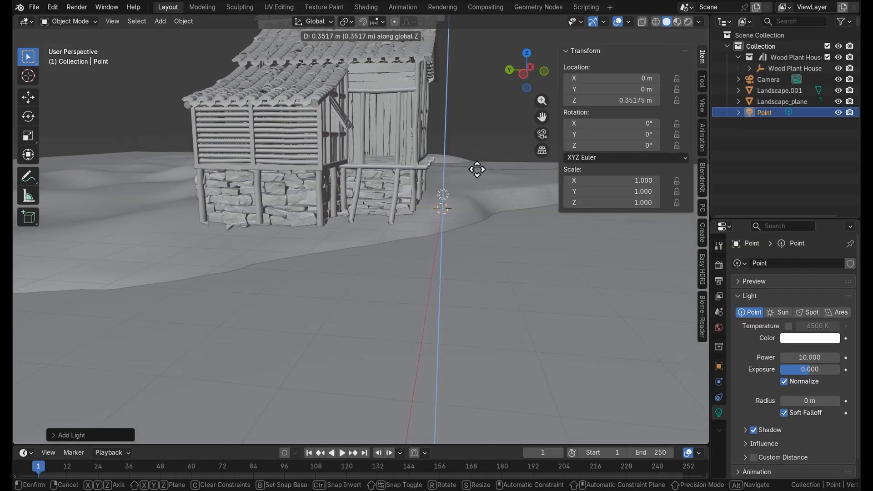
click(456, 75)
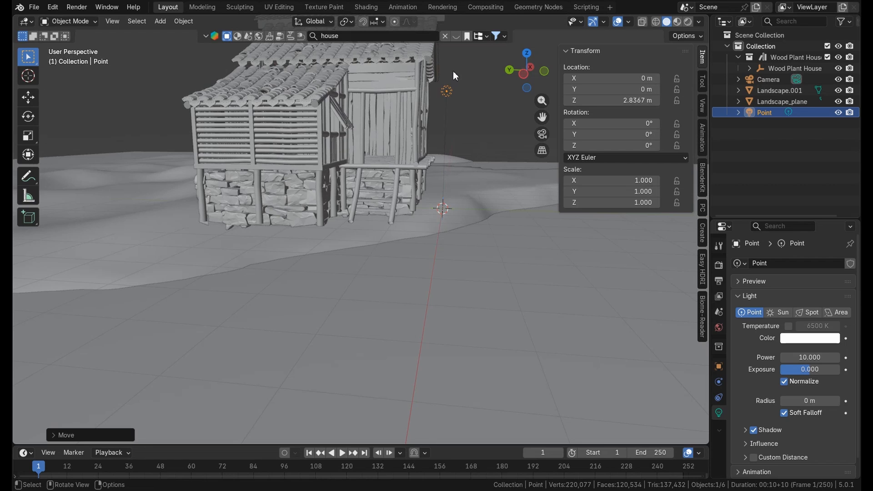
key(g)
key(y)
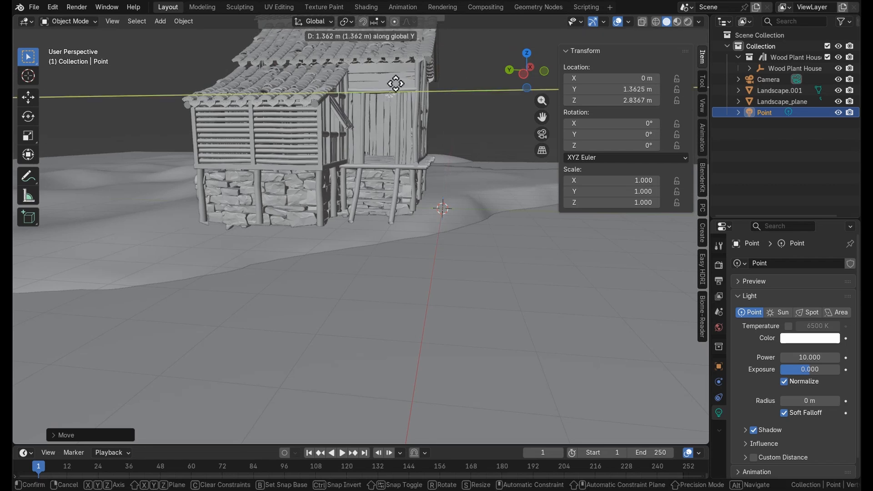
click(392, 82)
Step: Set the point light's power to 96.9 and preview the scene in rendered shading through the camera
middle_drag(391, 82, 698, 278)
scroll(411, 105, down, 3)
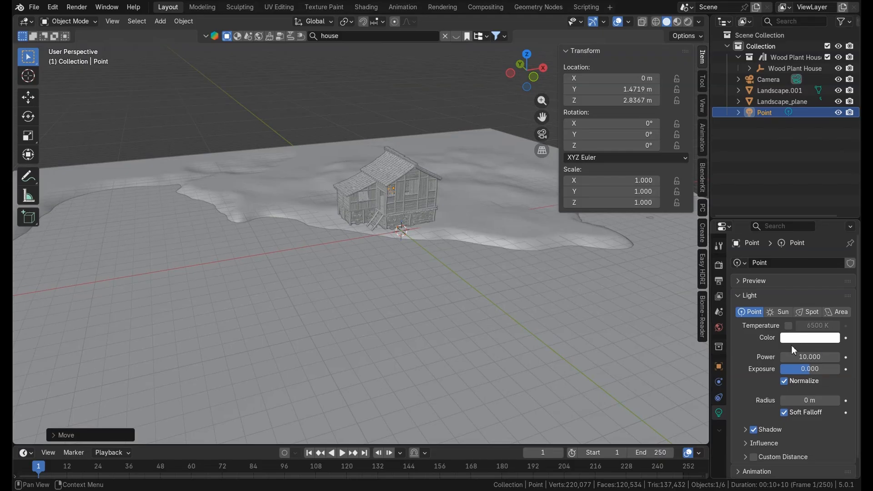
mouse_move(795, 357)
mouse_down()
mouse_move(818, 357)
mouse_move(810, 357)
mouse_up()
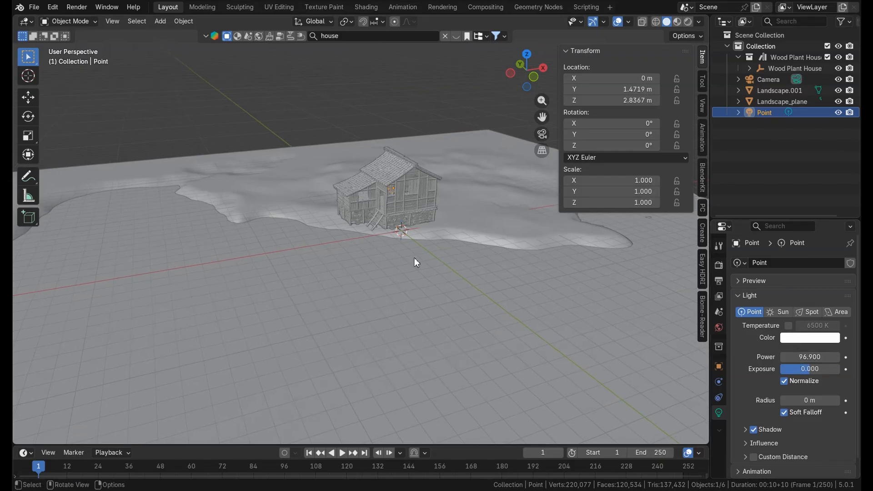
click(688, 22)
scroll(408, 182, down, 4)
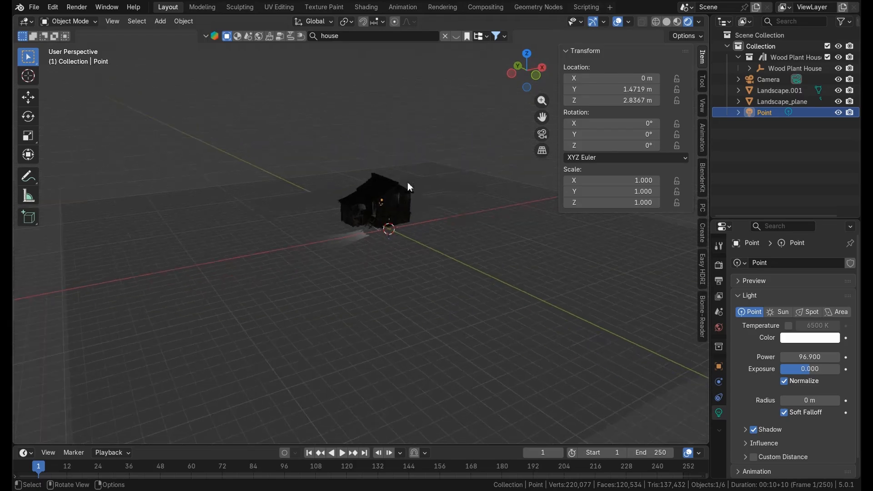
middle_drag(408, 182, 417, 180)
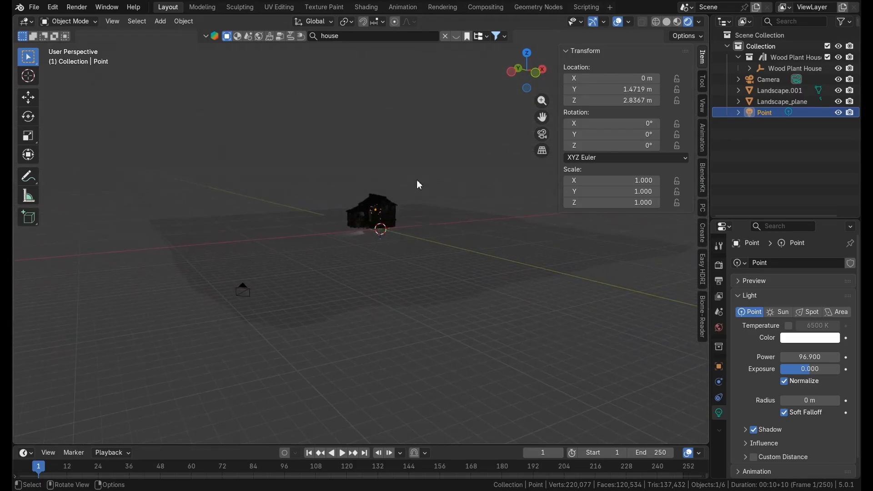
click(542, 134)
scroll(444, 201, up, 2)
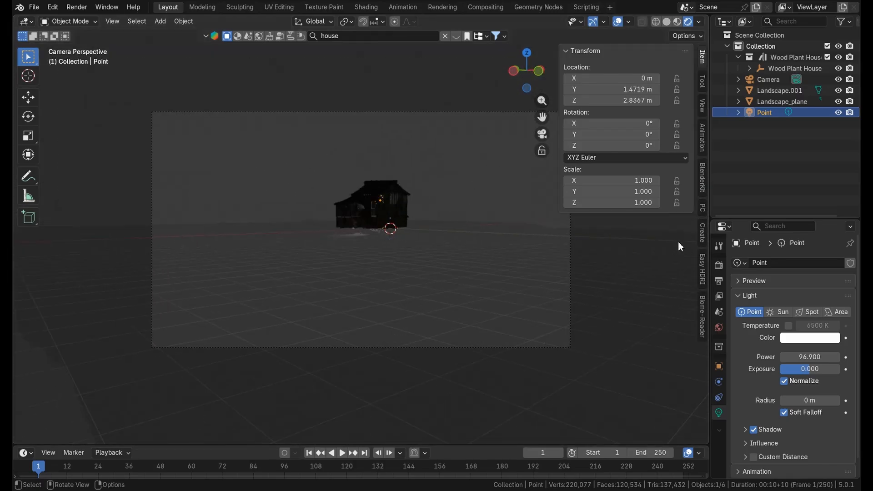
Step: Set the point light's power to 243.5 and move it to X -1.24 m, Y 0.7219 m, Z 2.4867 m
drag(802, 356, 776, 365)
mouse_move(610, 89)
mouse_down()
mouse_move(602, 89)
mouse_move(619, 89)
mouse_move(590, 79)
mouse_move(620, 85)
mouse_up()
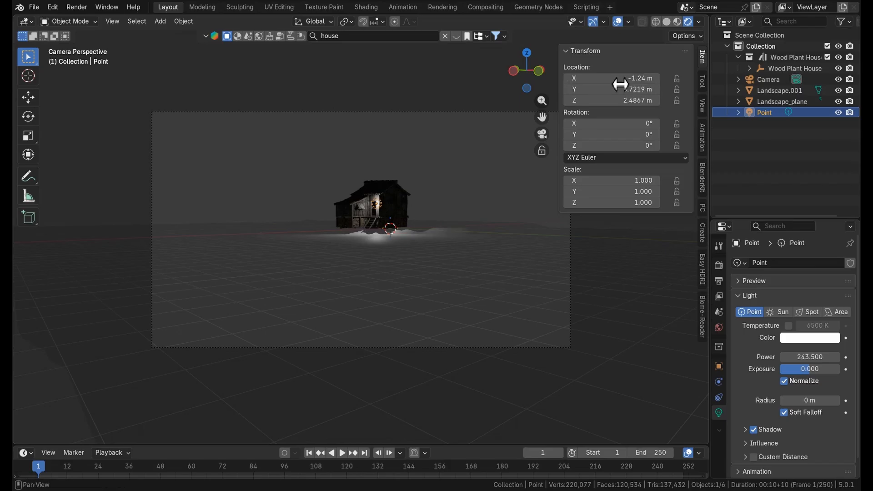
key(KP_0)
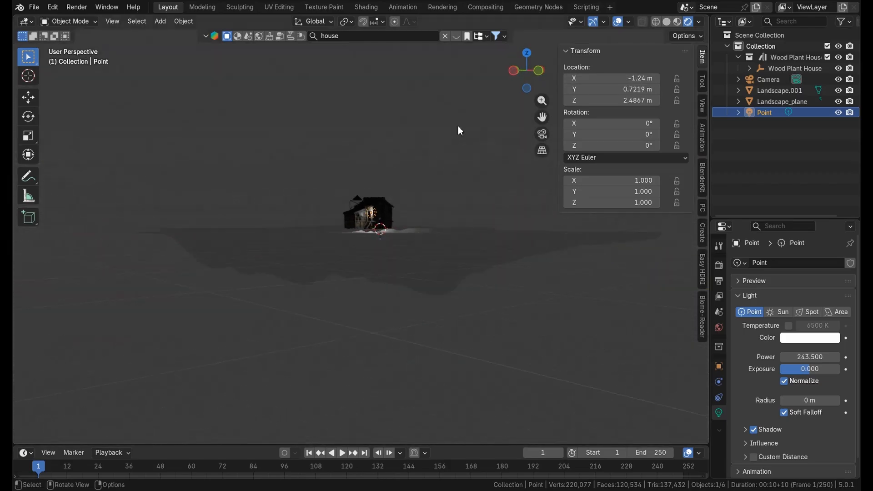
click(547, 136)
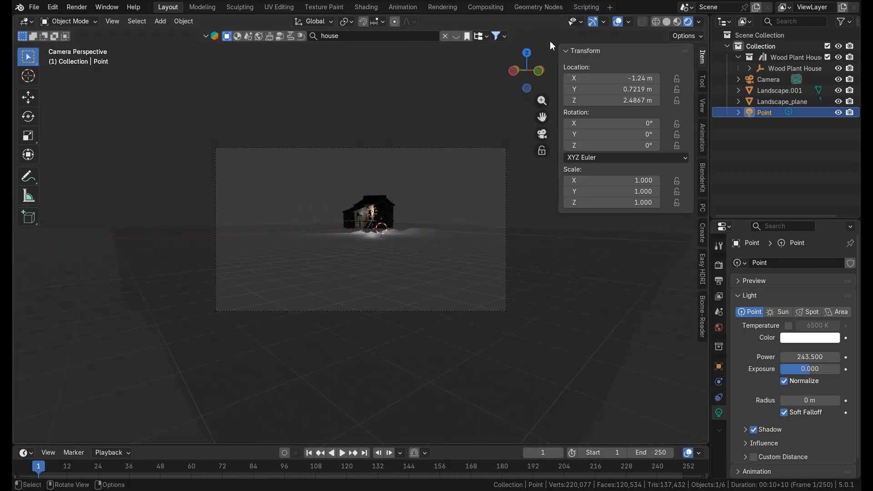
Step: Switch the viewport to material preview shading and close the BlenderKit material search results
click(677, 22)
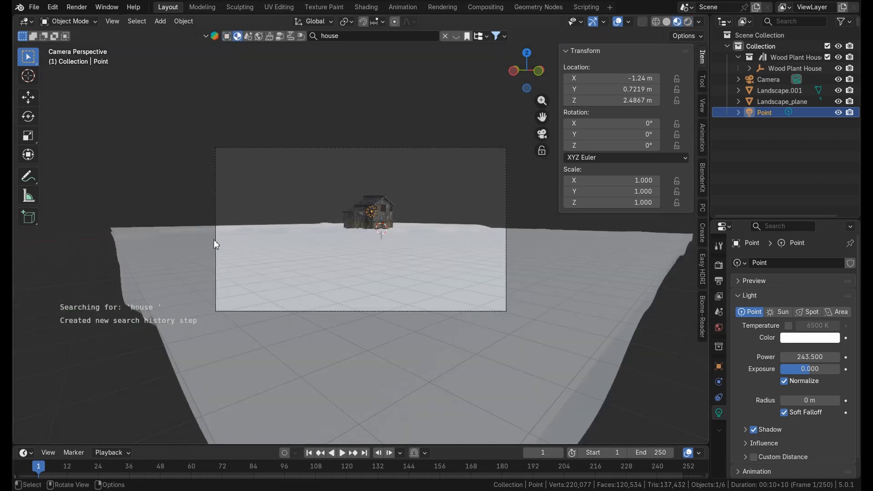
middle_drag(251, 228, 296, 231)
scroll(291, 230, down, 2)
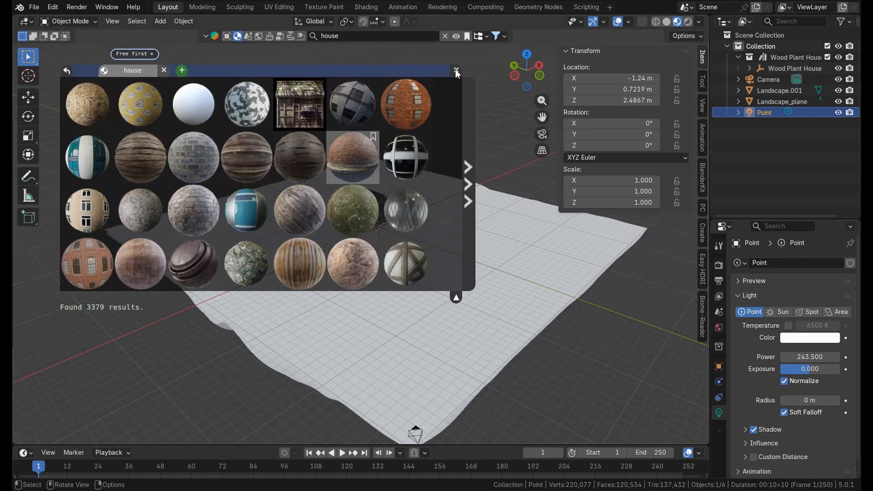
scroll(455, 68, down, 1)
click(458, 67)
middle_drag(458, 66, 717, 262)
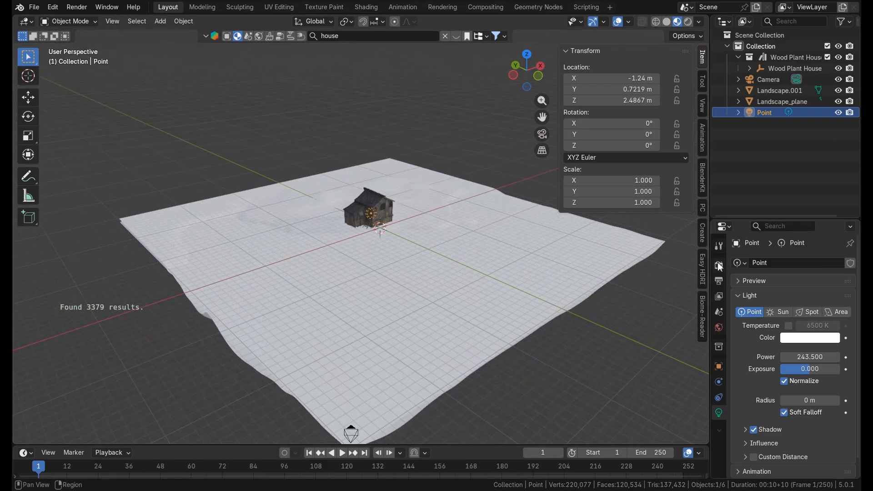
Step: Set the render engine to Cycles and open the output settings
click(718, 265)
click(819, 263)
click(805, 301)
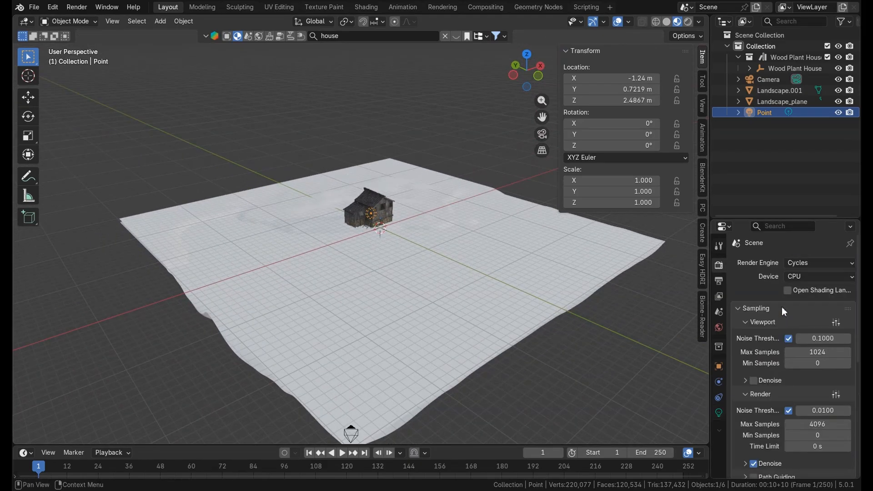
click(719, 281)
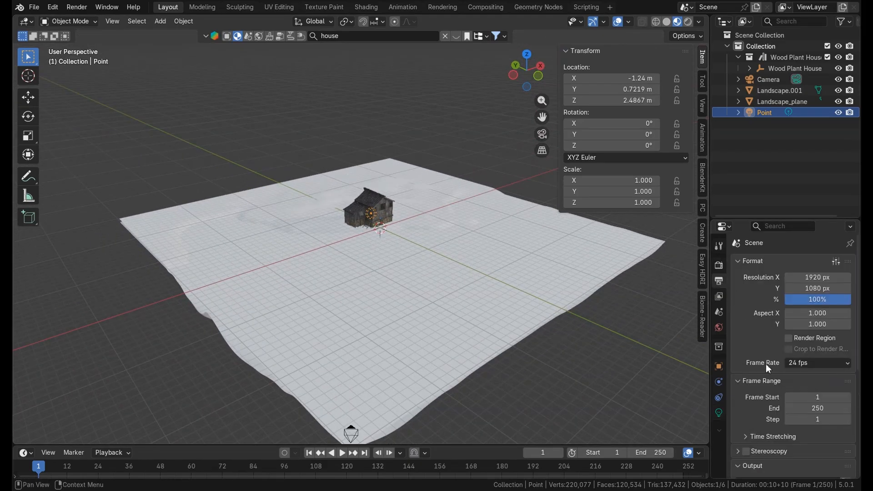
Step: Set the output frame rate to 29.97 fps
scroll(766, 367, down, 1)
click(801, 357)
click(813, 264)
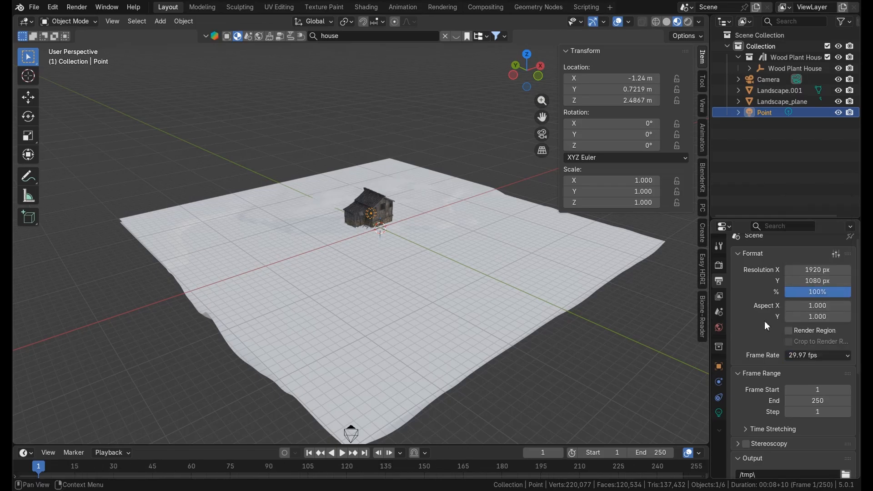
scroll(765, 321, down, 1)
scroll(775, 332, up, 2)
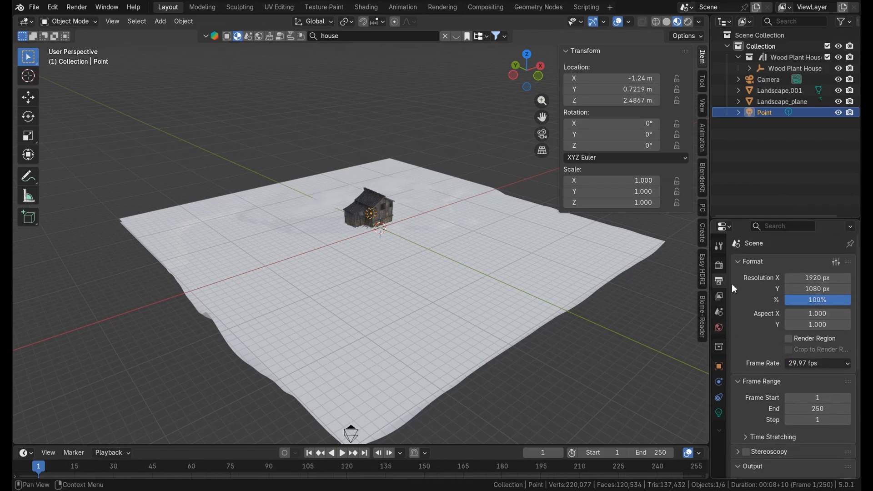
Step: Set the Cycles device to GPU Compute and enable viewport denoising
click(719, 265)
click(800, 277)
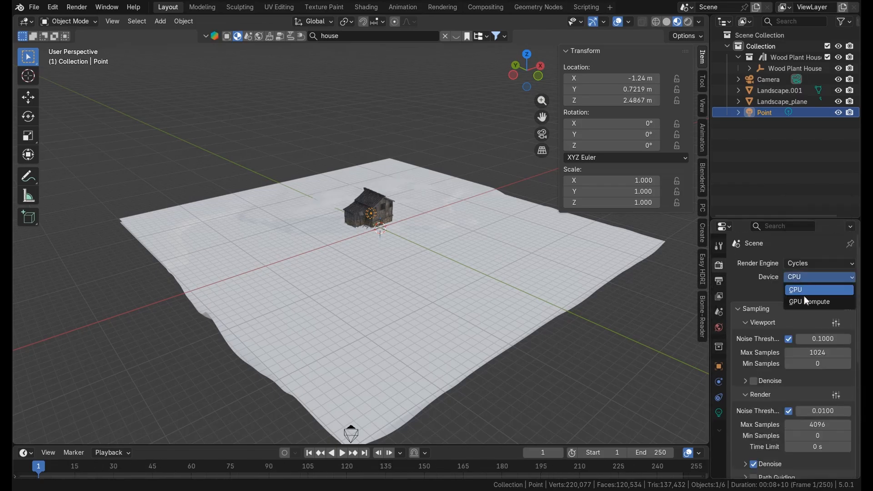
click(801, 298)
scroll(746, 366, down, 2)
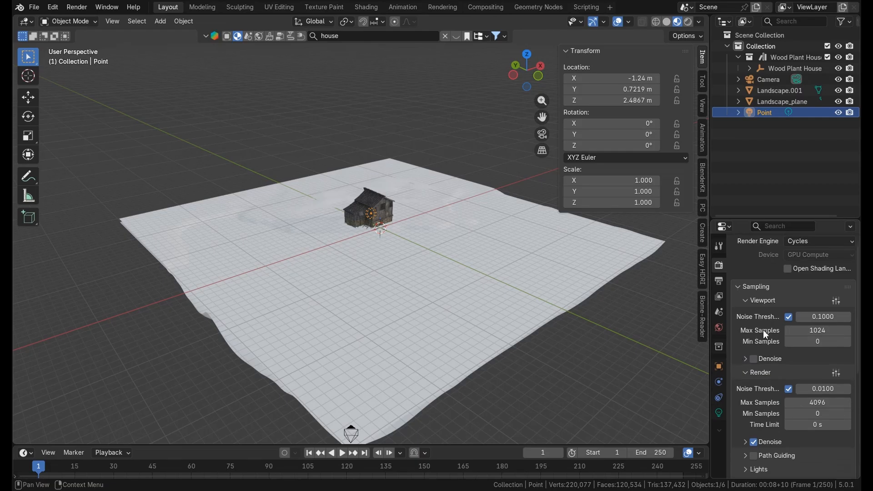
scroll(760, 329, up, 1)
click(754, 363)
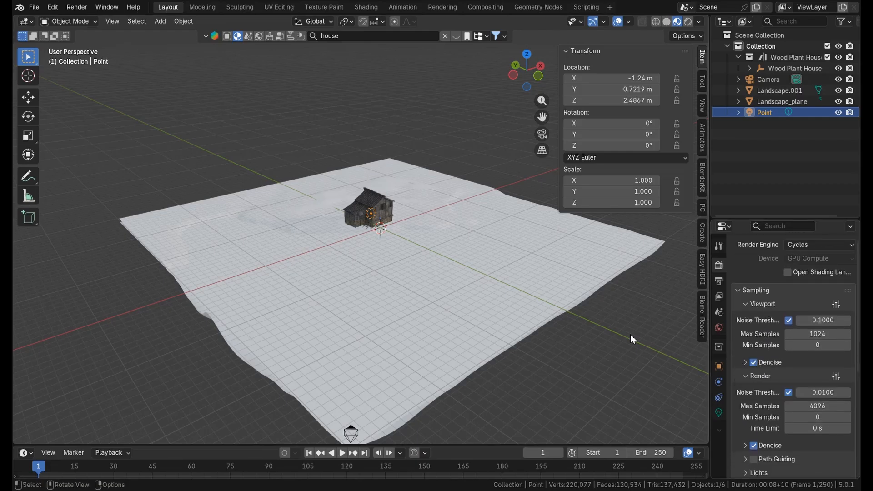
Step: Preview the scene in rendered shading through the camera and examine the lit house front and shoreline up close
middle_drag(630, 334, 635, 332)
click(689, 22)
middle_drag(468, 181, 433, 233)
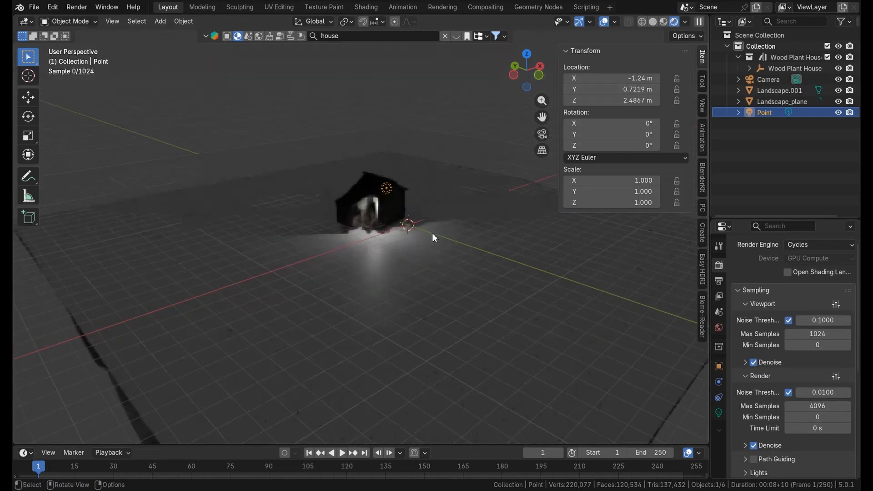
scroll(439, 231, up, 4)
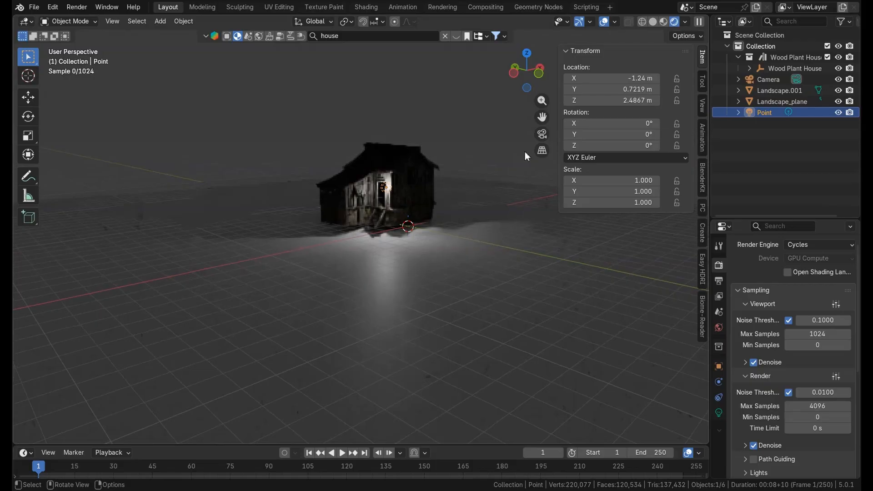
click(542, 134)
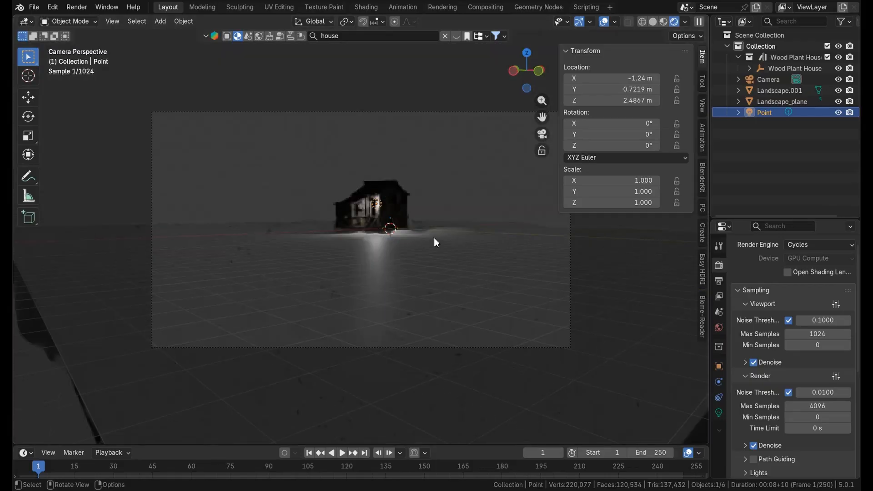
scroll(434, 237, up, 5)
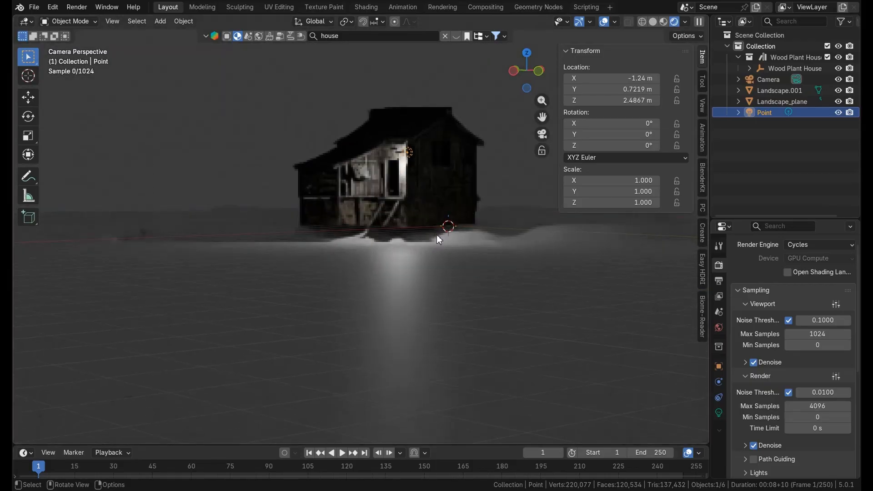
scroll(437, 235, up, 5)
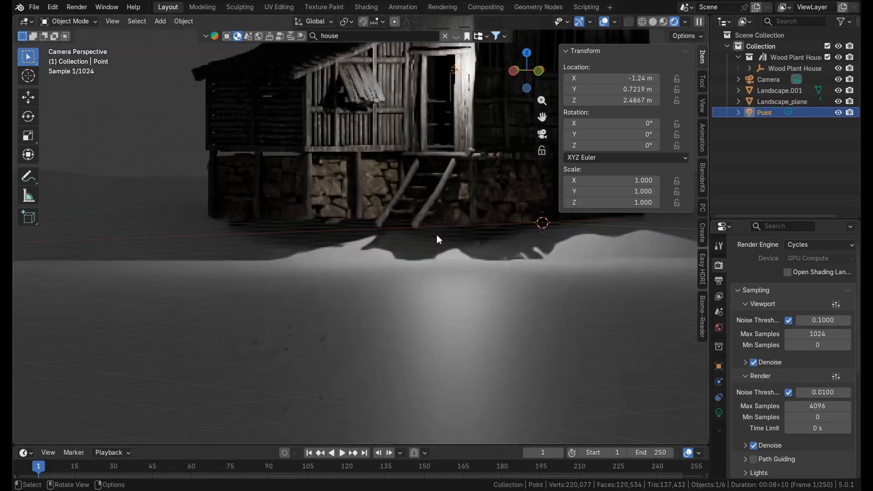
scroll(411, 160, up, 3)
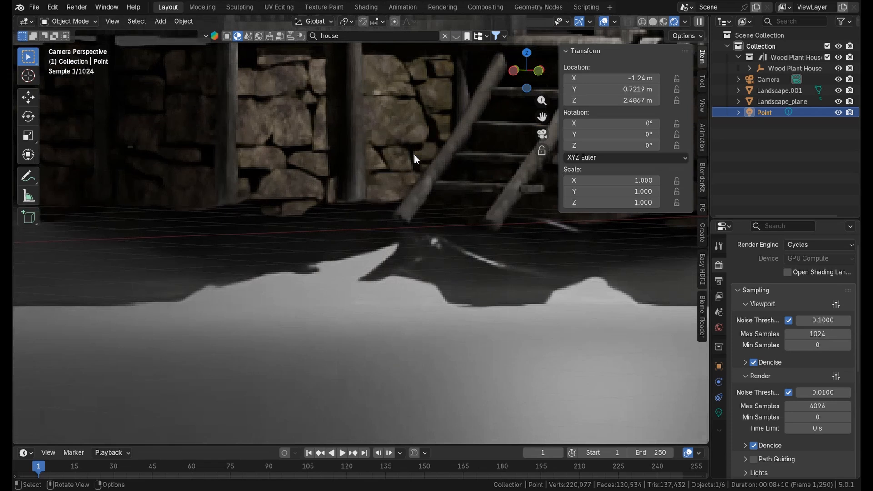
scroll(416, 156, down, 6)
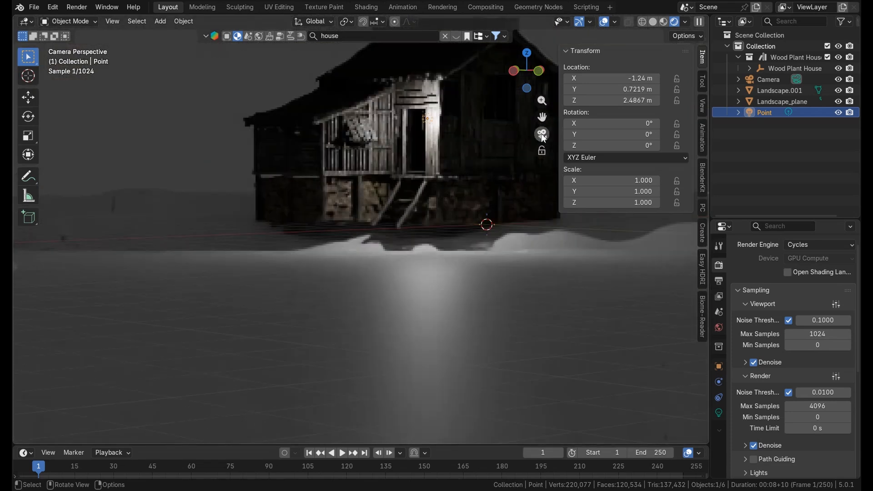
drag(542, 118, 521, 195)
Step: Search the BlenderKit materials for "snow" and apply a rough white snow material to Landscape.001
scroll(524, 119, up, 5)
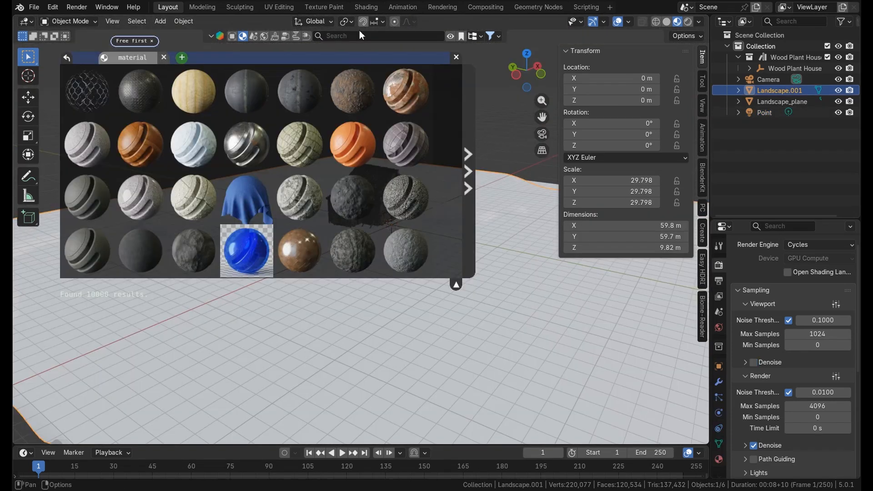
click(361, 36)
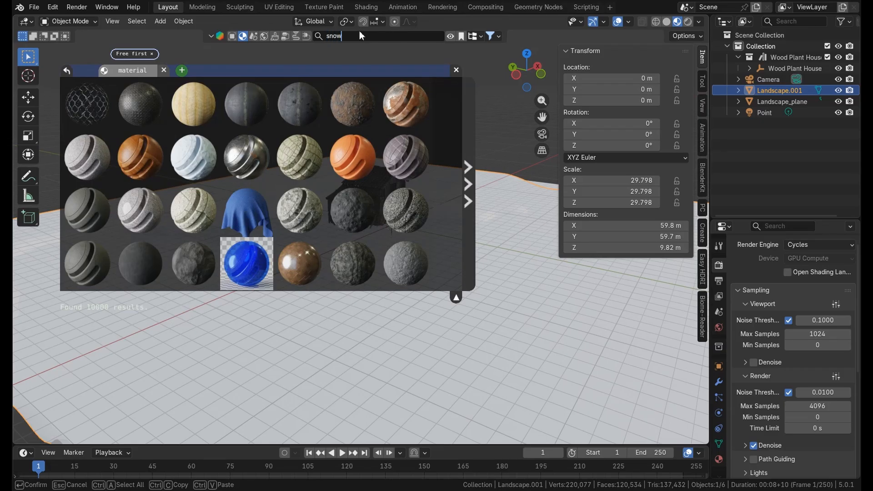
text(snow)
key(Return)
mouse_move(231, 109)
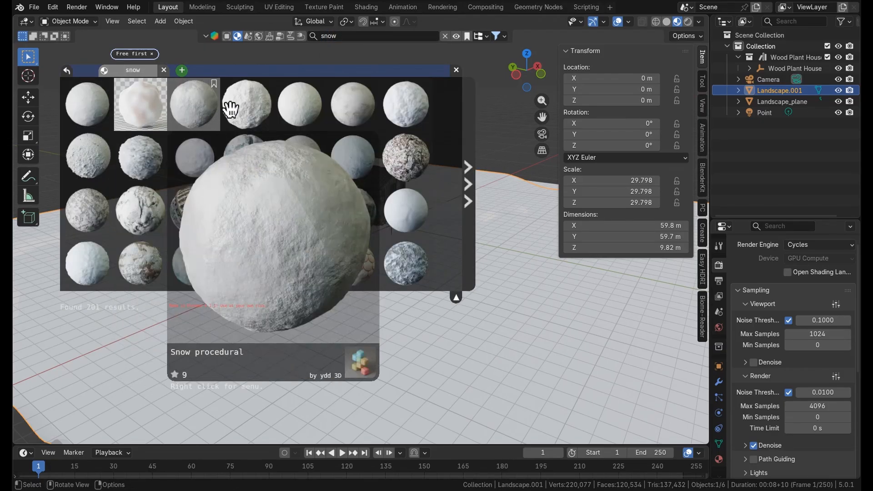
mouse_move(101, 117)
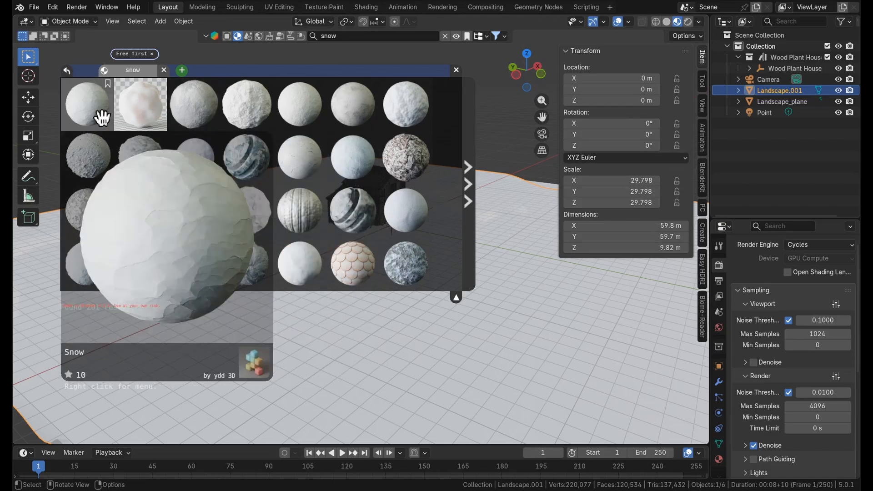
click(399, 109)
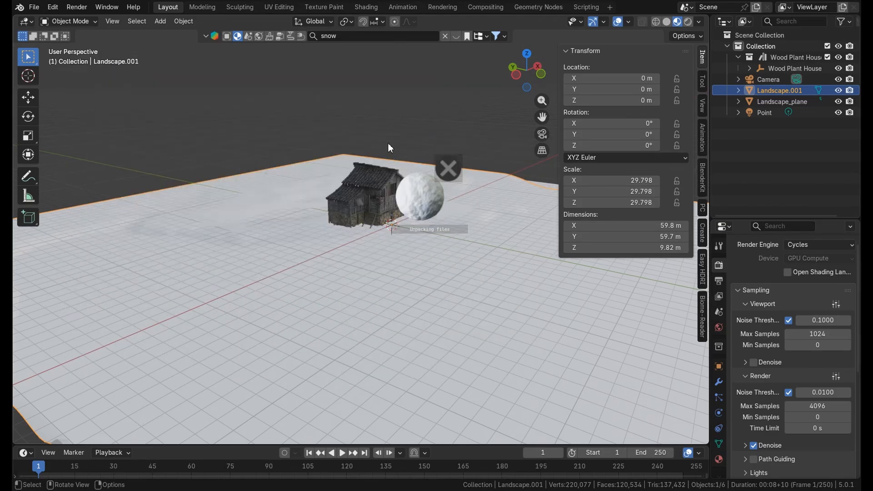
middle_drag(339, 177, 344, 182)
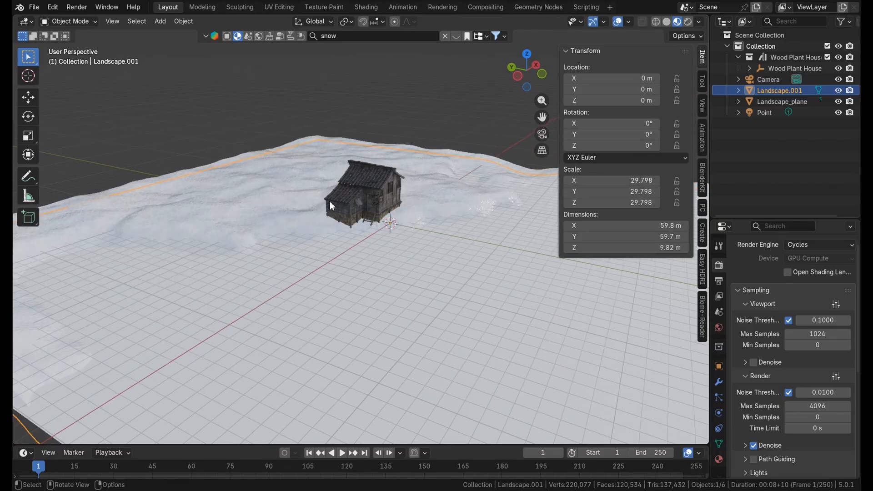
key(ctrl+s)
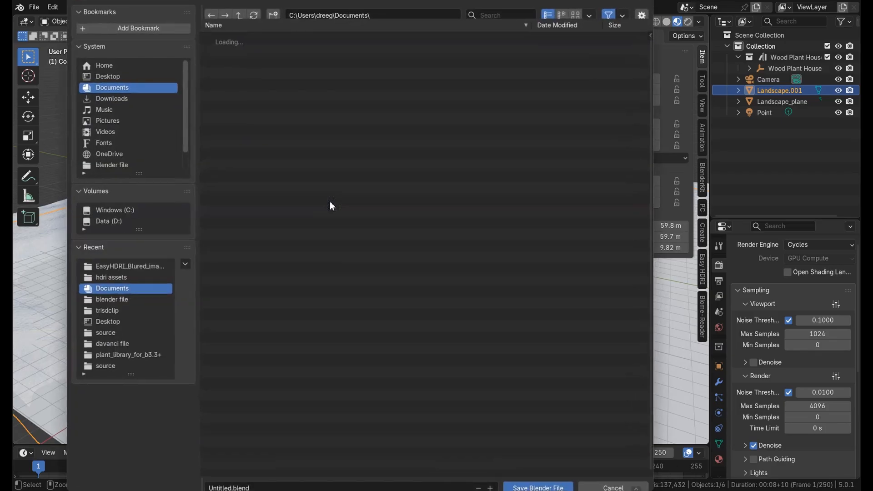
click(260, 482)
click(232, 480)
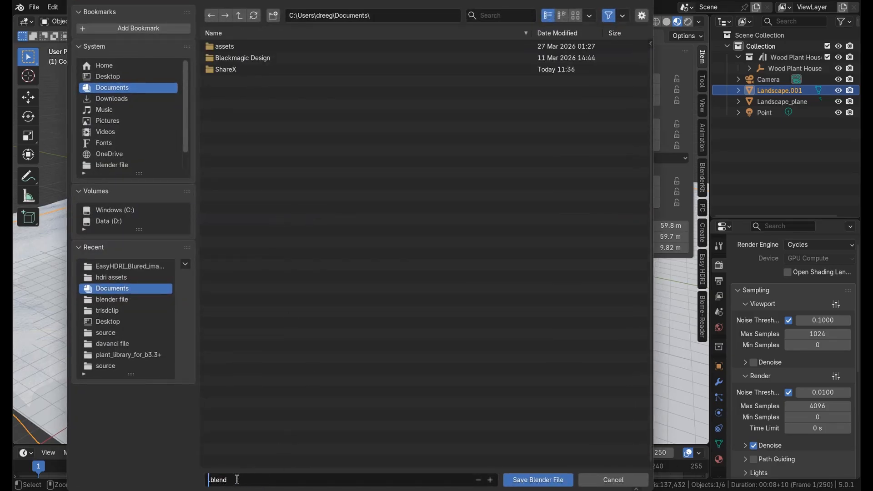
text(1111111111111)
click(540, 482)
Step: Select Landscape_plane and search the bookmarked BlenderKit materials for "water"
scroll(390, 194, down, 4)
middle_drag(390, 194, 440, 285)
scroll(415, 200, up, 3)
scroll(415, 200, up, 3)
scroll(416, 200, down, 3)
click(405, 234)
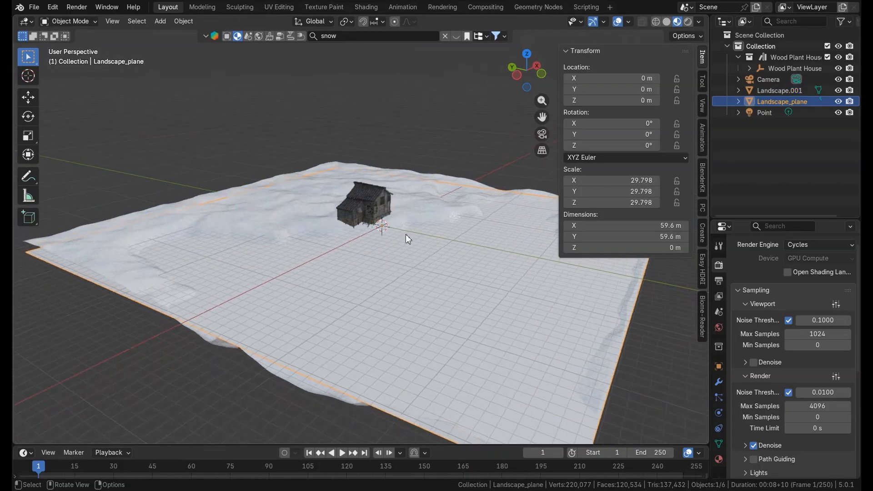
click(363, 36)
key(Return)
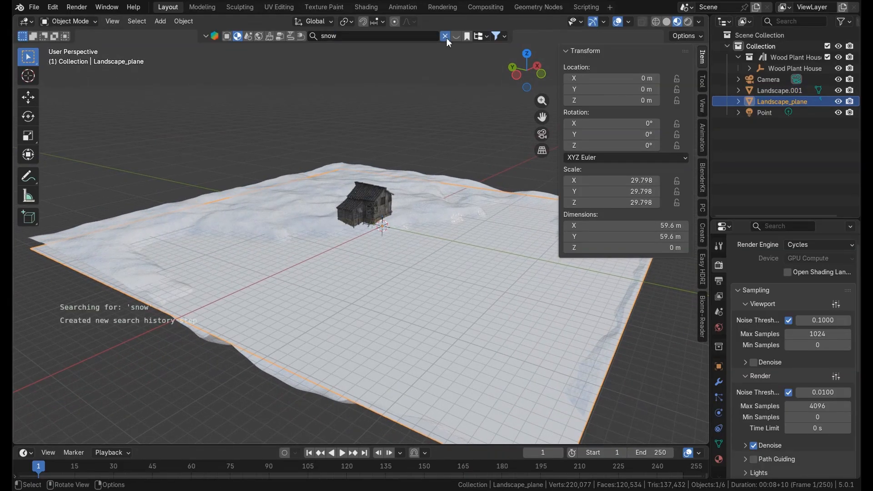
click(402, 36)
text(wat)
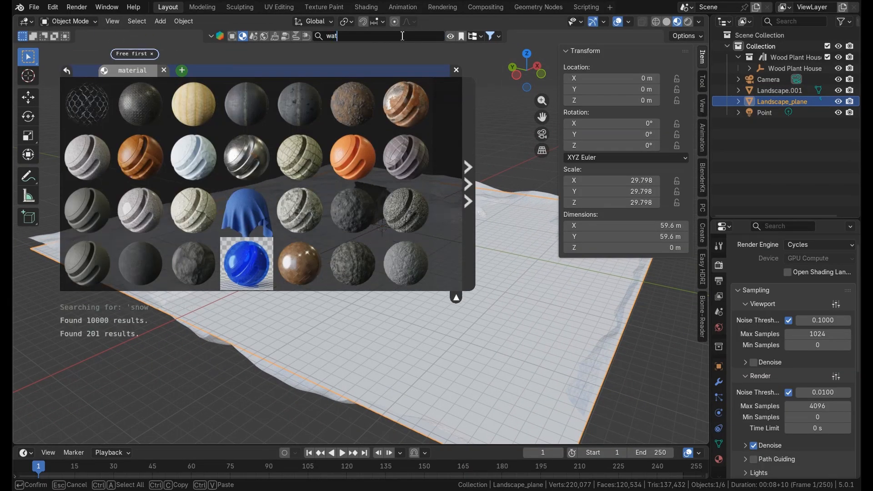
text(w)
key(BackSpace)
text(er)
key(Return)
Step: Apply the dark rippled Water material to Landscape_plane and preview it in rendered shading through the camera
mouse_move(121, 104)
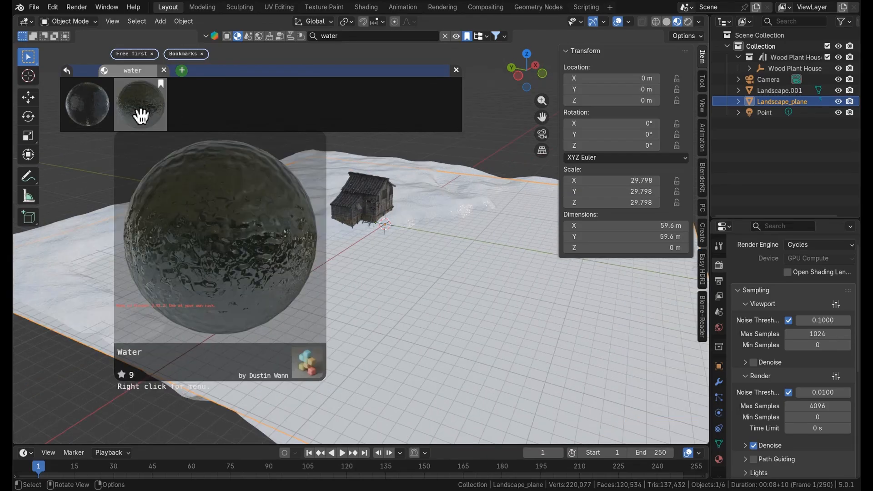
click(141, 116)
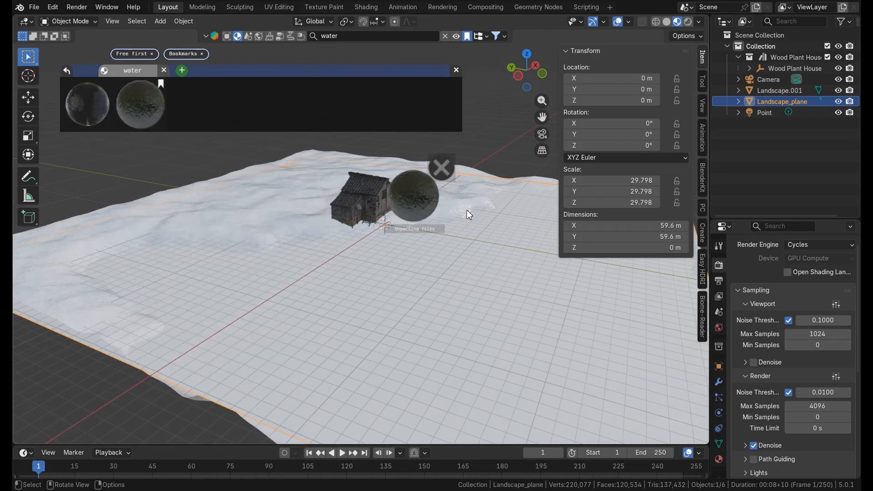
scroll(434, 256, down, 5)
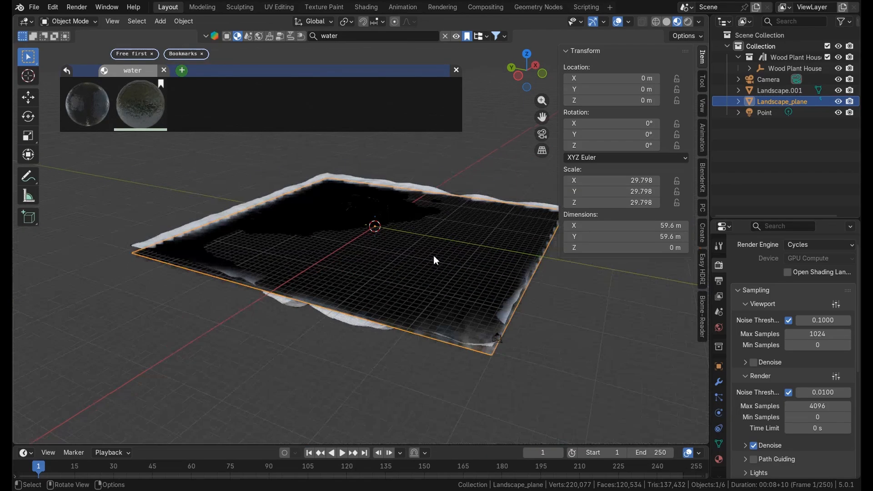
click(689, 23)
click(546, 136)
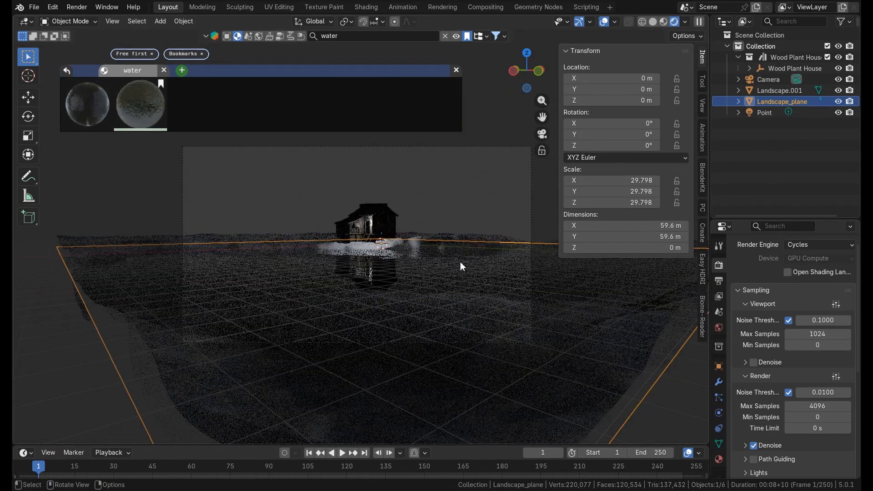
Step: Set the world background color to a Sky Texture and close the BlenderKit material results
click(718, 460)
scroll(778, 364, down, 2)
scroll(717, 364, down, 1)
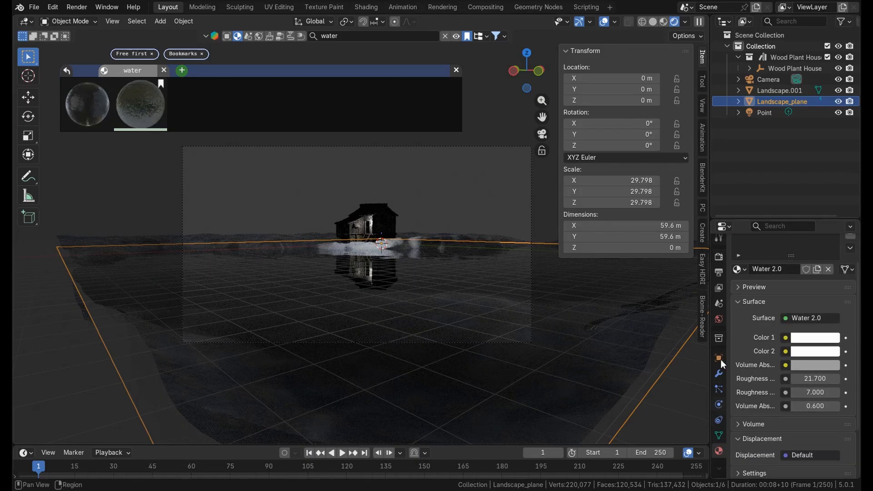
click(719, 319)
click(786, 332)
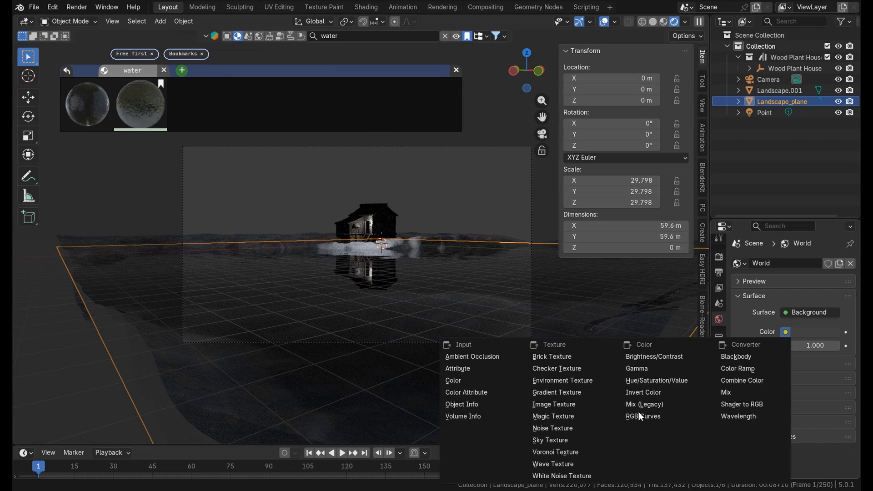
click(555, 440)
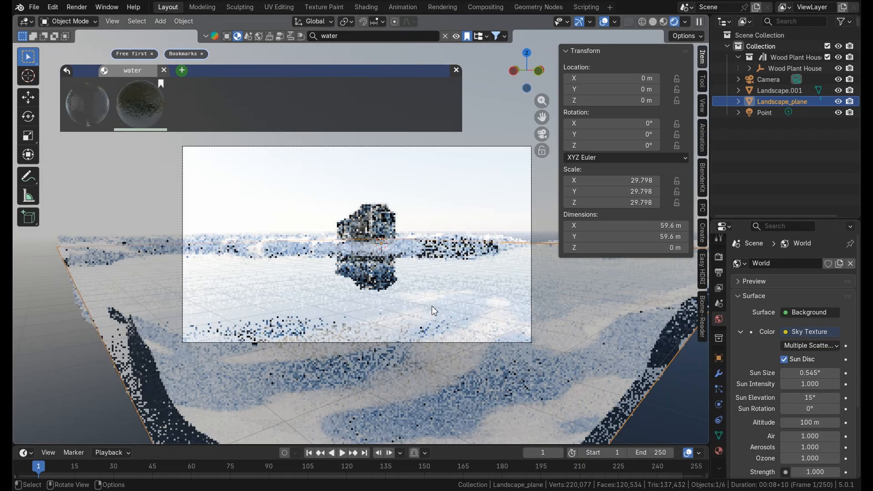
click(456, 71)
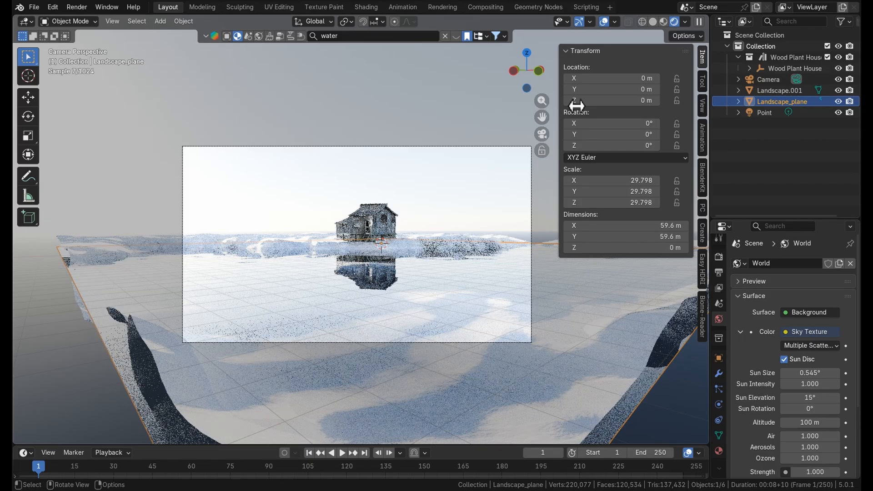
Step: Switch the viewport to solid shading and hide Landscape_plane
key(z)
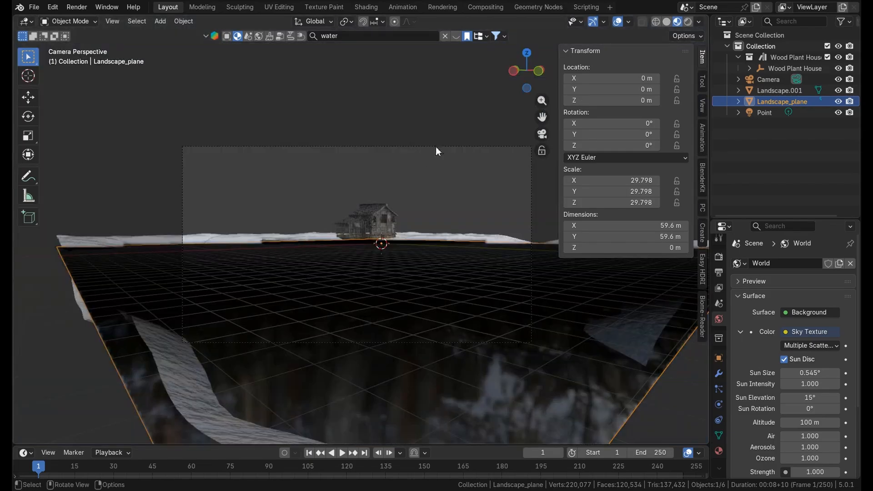
click(666, 22)
middle_drag(421, 172, 437, 163)
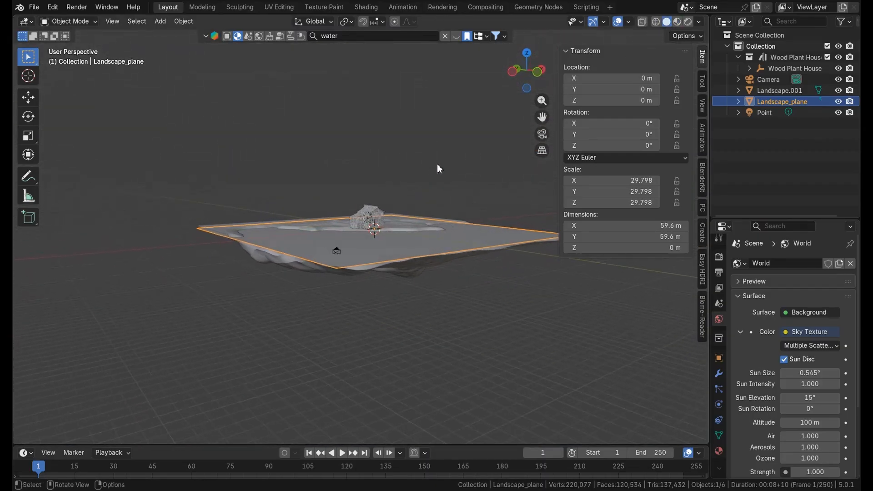
click(838, 101)
Step: Import vecteezy_snow-covered-pine-tree_49238930.png from the hdri assets folder as an image mesh plane
middle_drag(496, 168, 400, 97)
scroll(449, 207, up, 3)
click(159, 22)
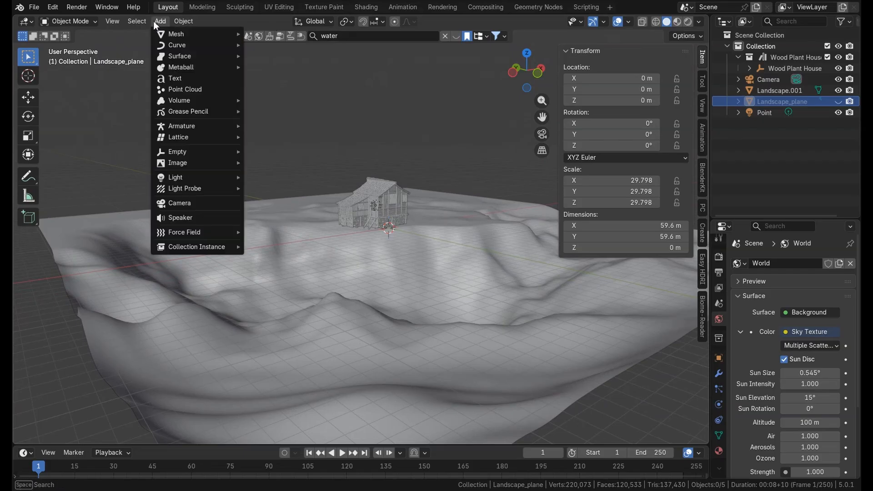
mouse_move(194, 35)
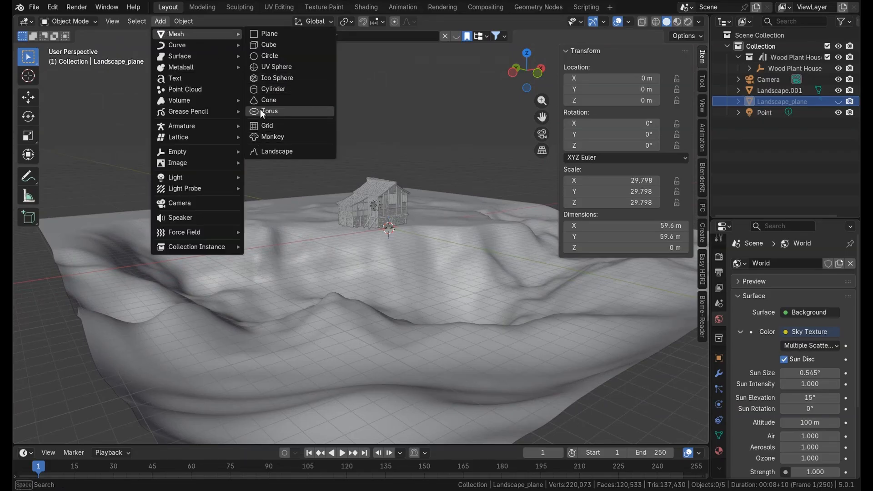
mouse_move(209, 162)
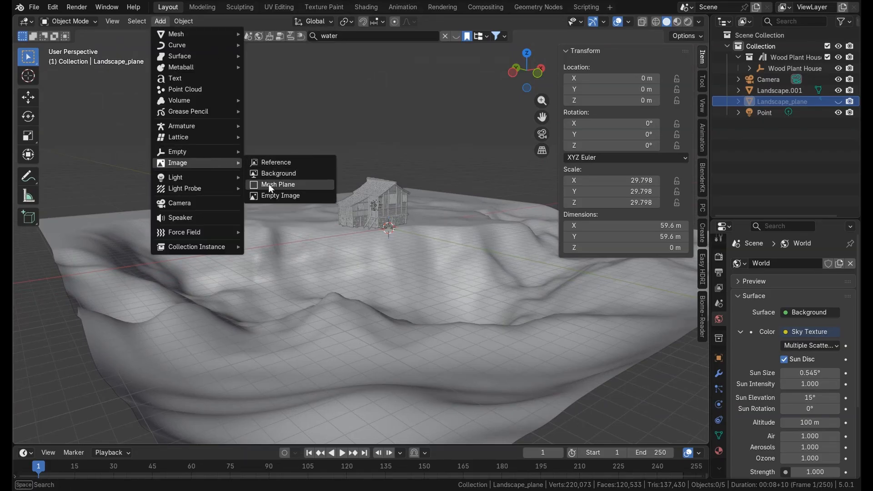
click(271, 185)
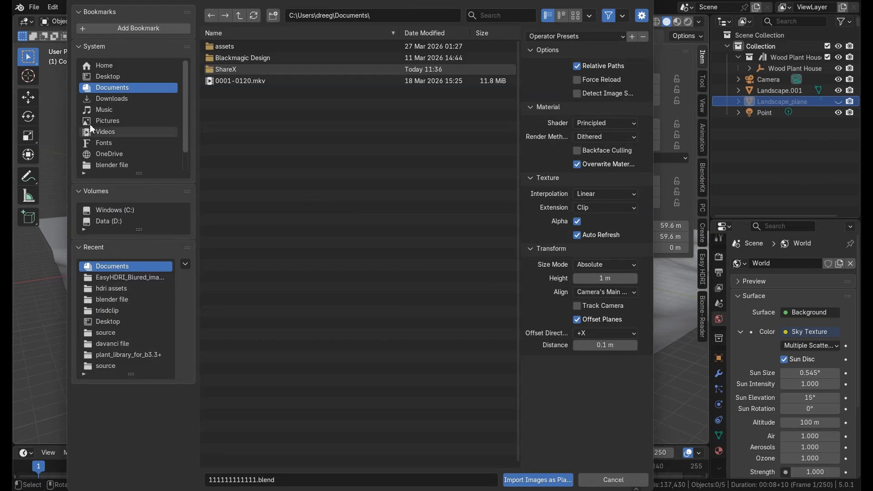
click(111, 96)
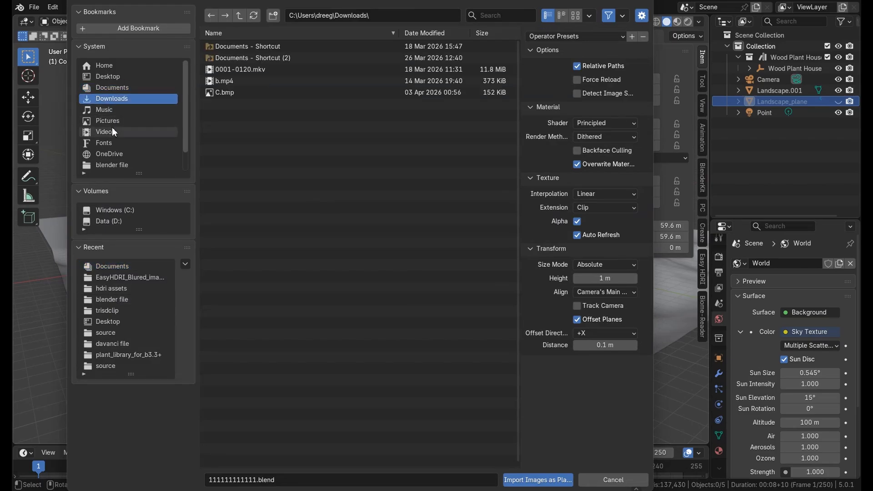
click(116, 209)
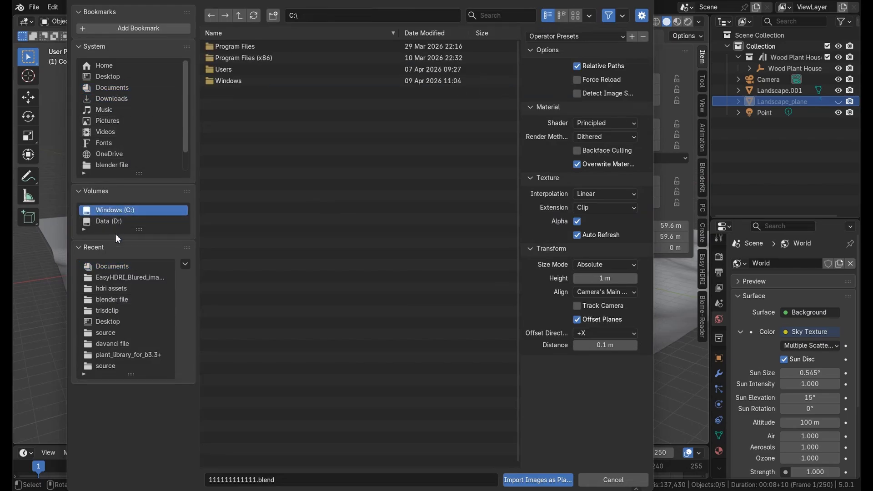
click(107, 267)
click(112, 299)
click(110, 288)
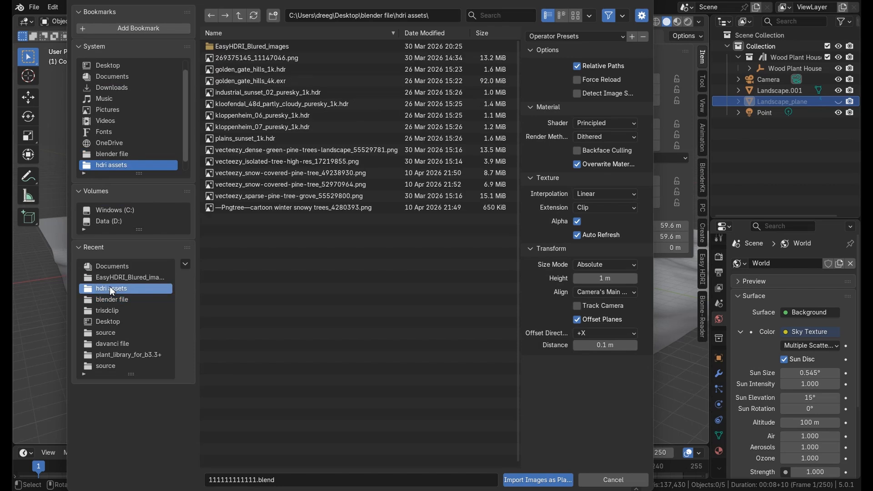
double_click(207, 177)
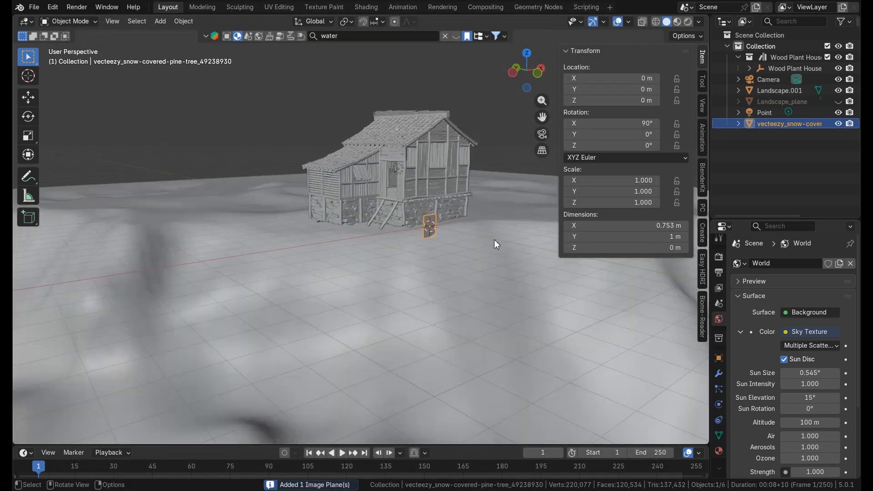
Step: View the scene through the camera and scale the pine tree plane uniformly to about 12.28
scroll(522, 230, up, 6)
scroll(523, 230, down, 10)
click(542, 136)
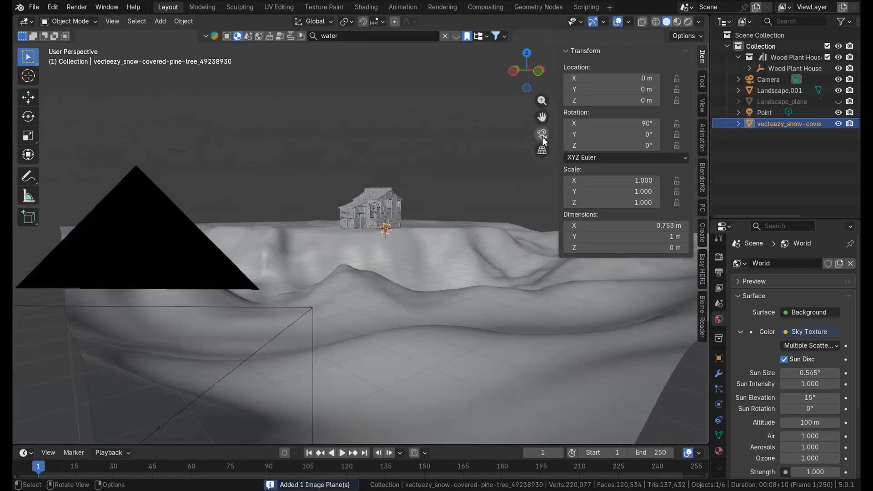
key(s)
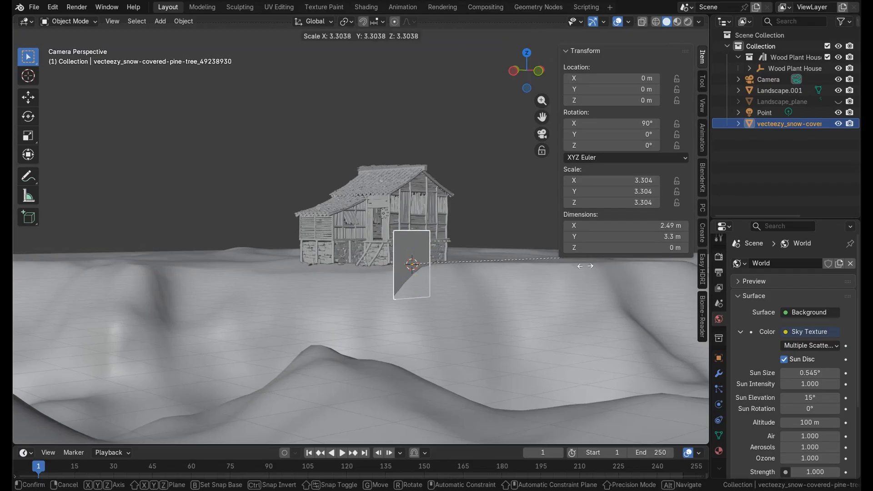
click(359, 268)
scroll(276, 286, down, 6)
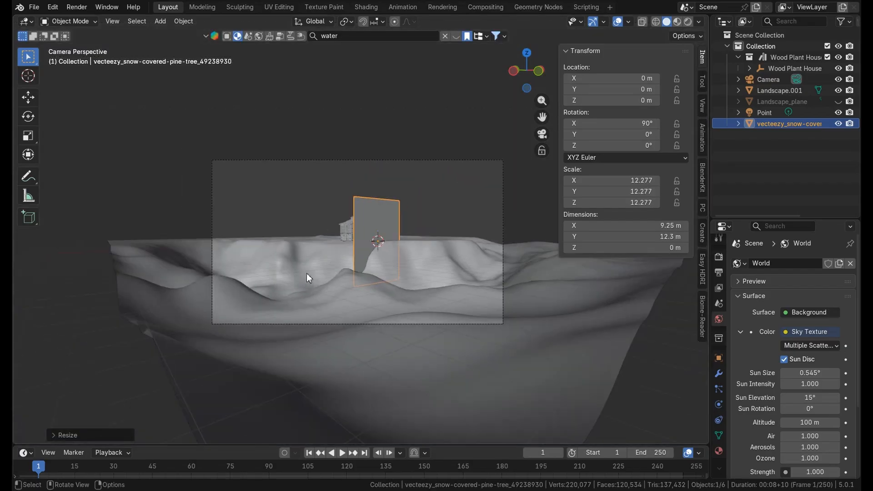
Step: Rotate the pine tree plane to -31° around Z and move it along Y to about 38.14 m
mouse_move(636, 145)
mouse_down()
mouse_move(606, 145)
mouse_move(628, 154)
mouse_up()
key(g)
key(y)
click(304, 205)
click(542, 135)
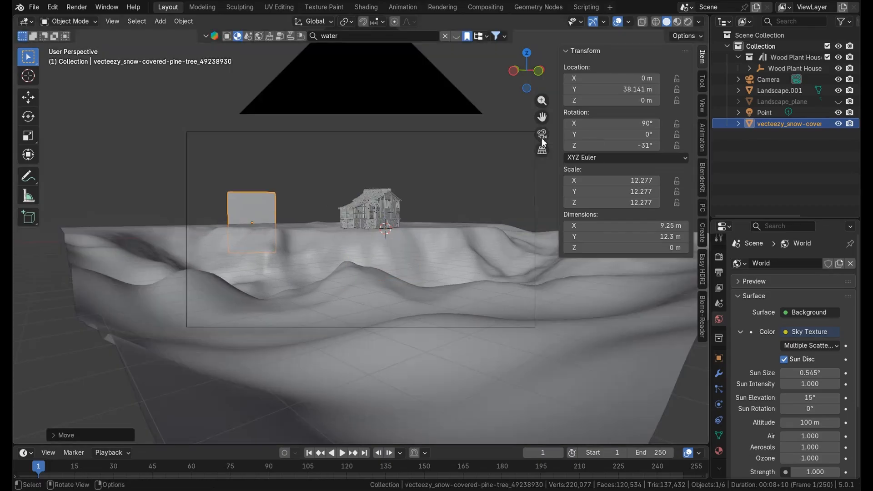
click(541, 136)
Step: In rendered shading, raise the pine tree plane to about 7.36 m in Z and scale it to about 23.39
click(687, 22)
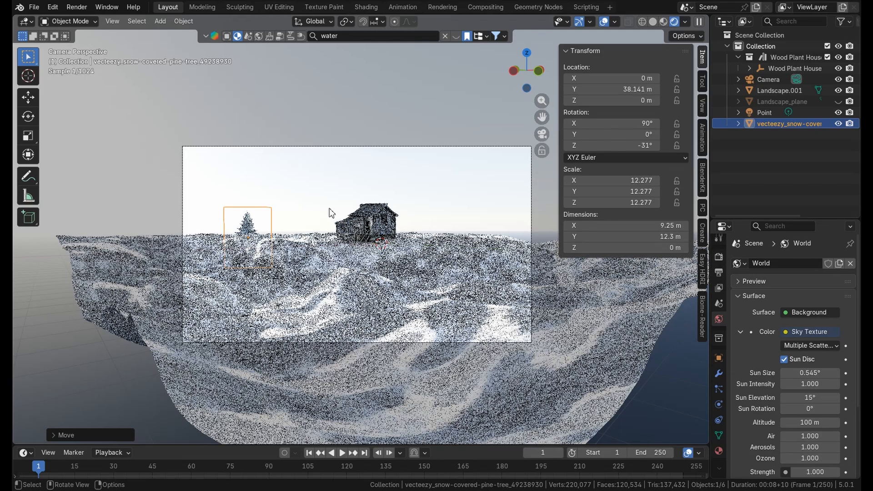
key(g)
key(z)
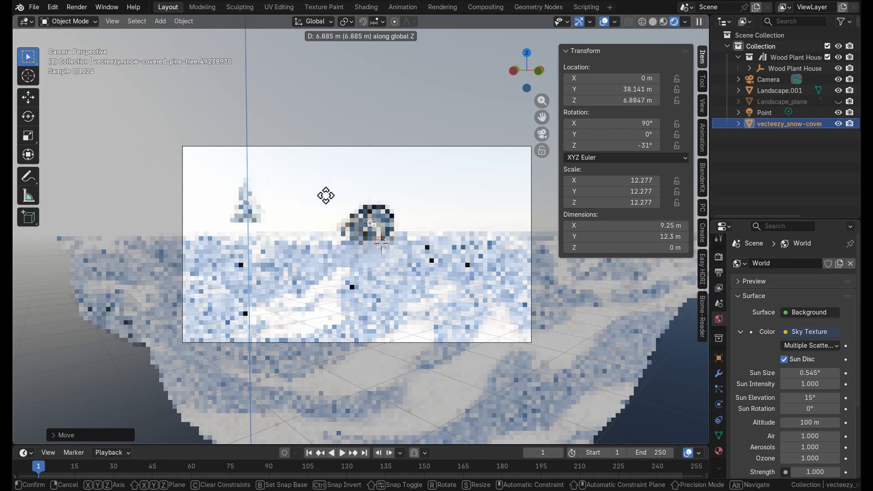
click(332, 194)
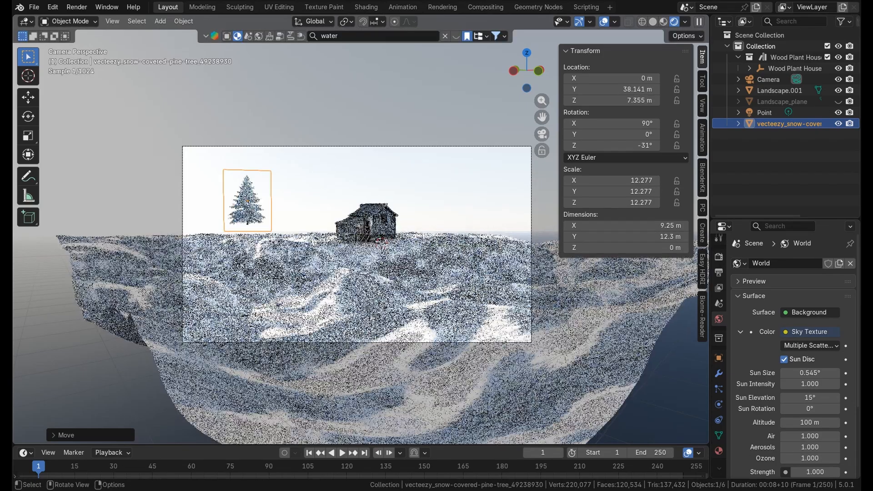
key(s)
click(435, 265)
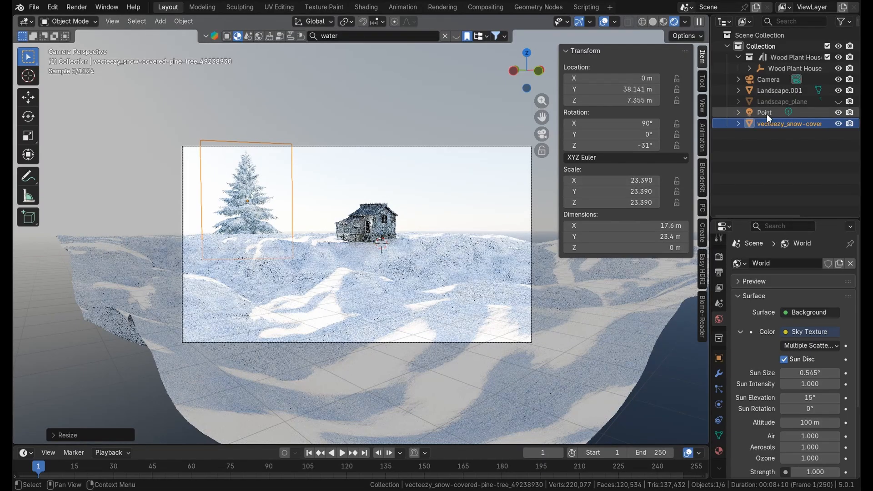
Step: In material preview, place the pine tree at about X -7.12 m, Y 25 m, Z 6.41 m with scale about 15.86
click(665, 22)
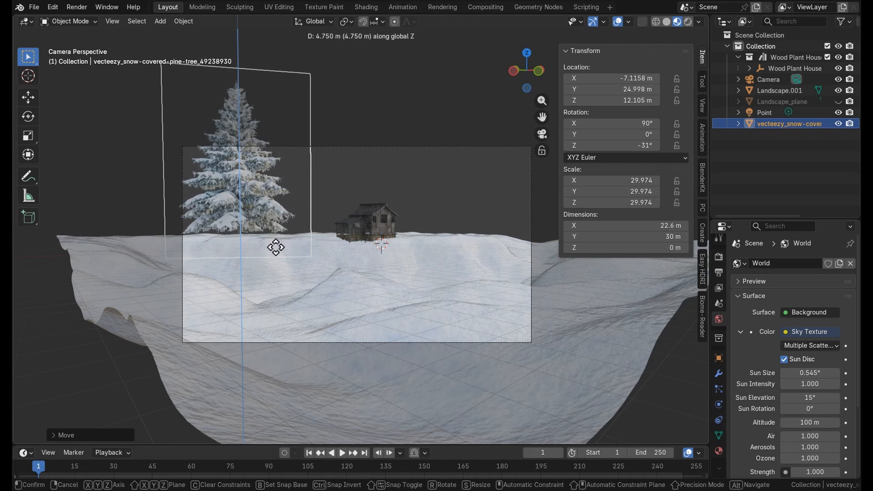
click(272, 252)
key(s)
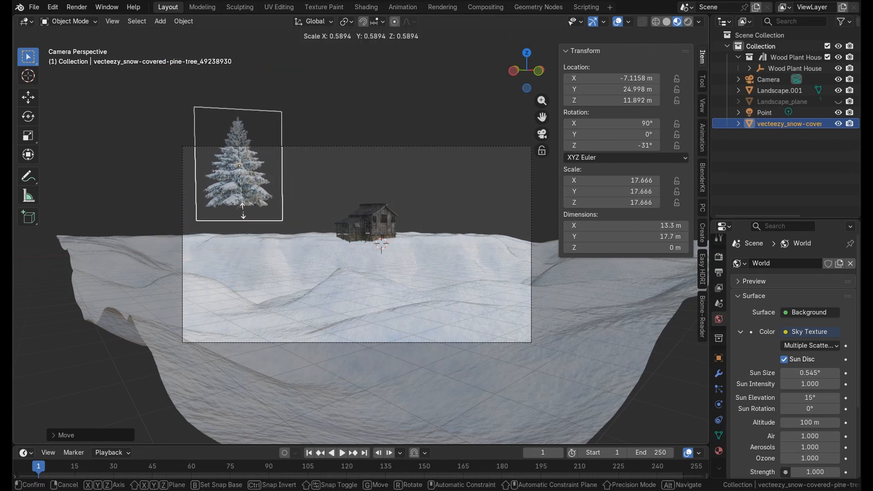
click(242, 209)
key(g)
key(z)
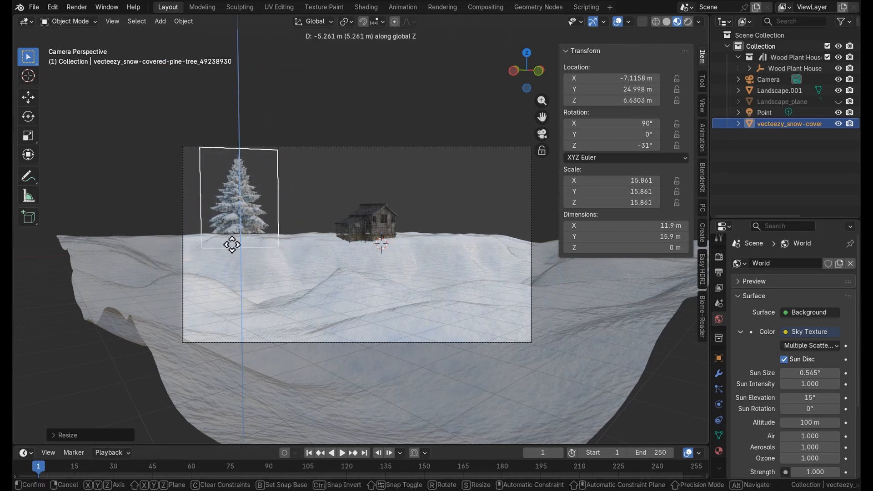
click(230, 248)
Step: Move the pine tree plane along X to about -12.6 m and clear the BlenderKit search
key(g)
key(x)
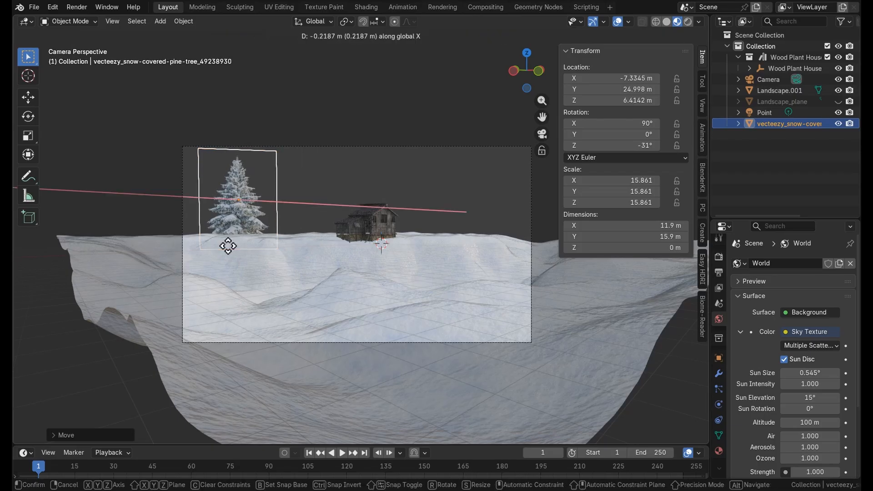
click(195, 247)
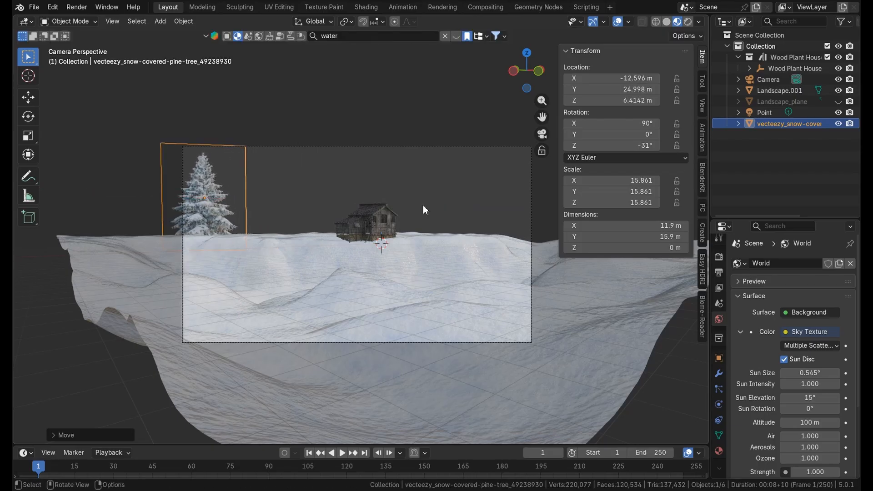
click(445, 36)
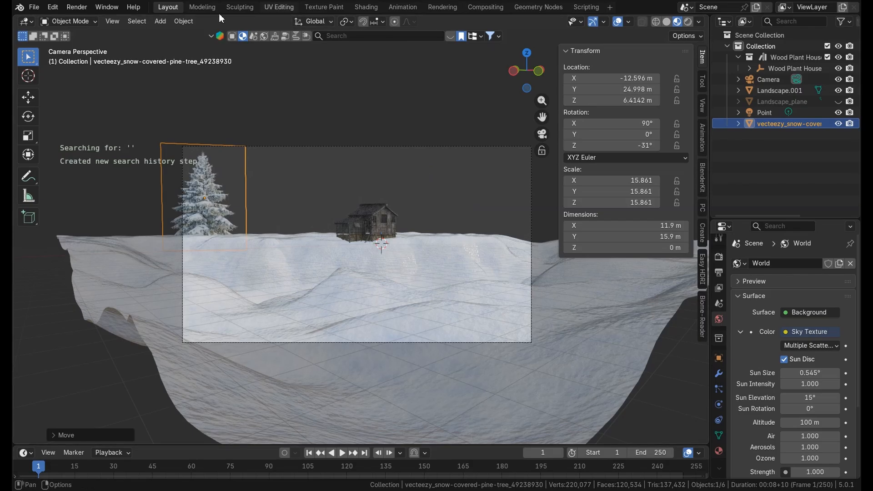
Step: Import kloppenheim_07_puresky_1k.hdr as an image mesh plane
click(160, 21)
mouse_move(236, 35)
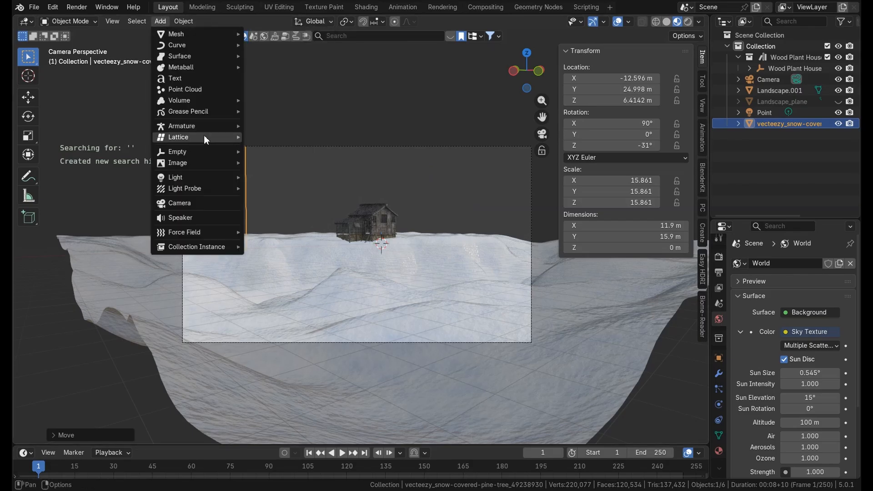
mouse_move(235, 156)
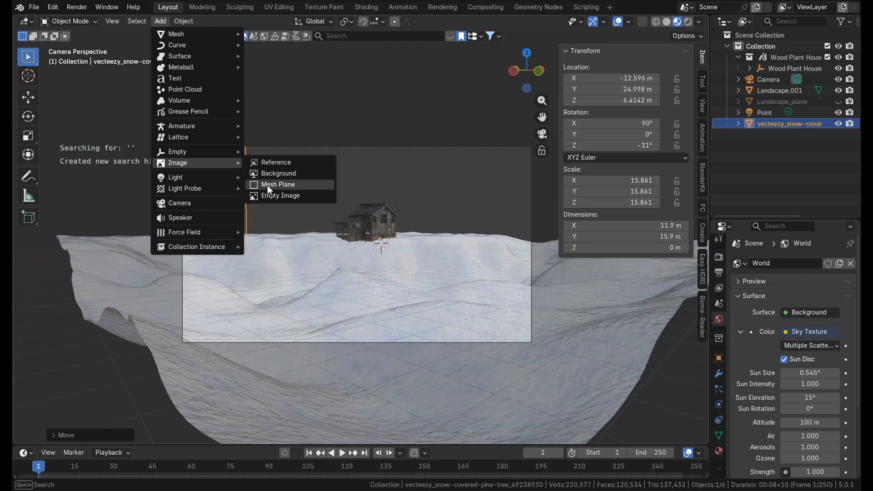
click(273, 184)
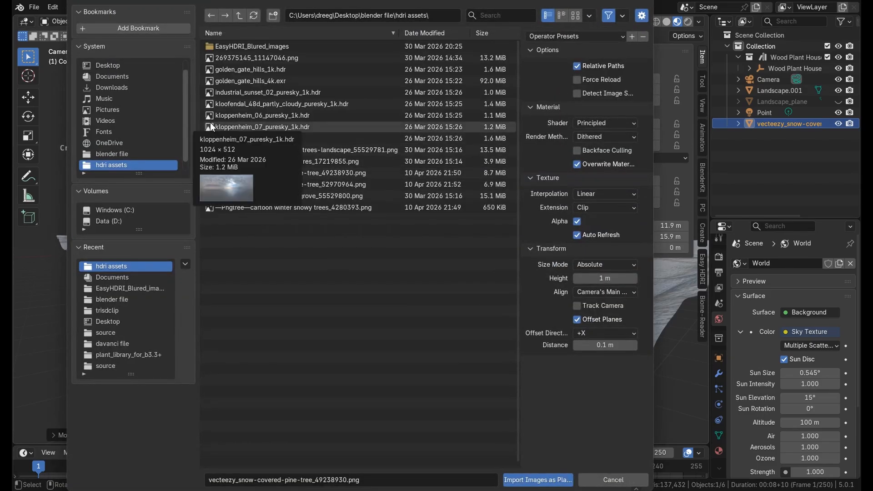
key(Return)
Step: Raise the sky image plane to about 6.2 m in Z and scale it uniformly to about 21.9
key(g)
key(z)
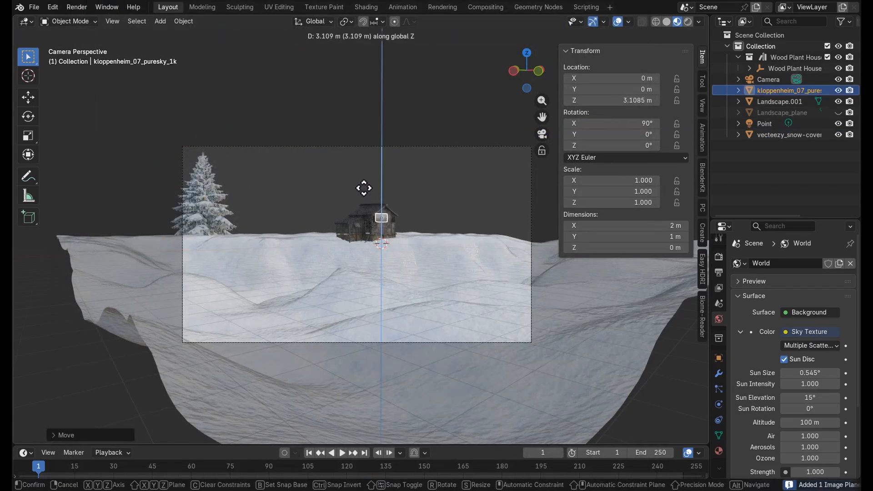
click(361, 176)
key(s)
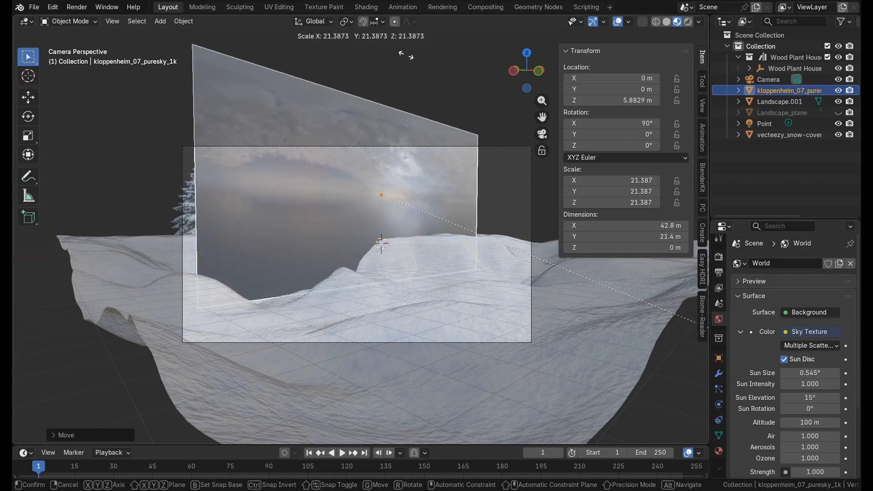
click(468, 164)
key(g)
click(463, 162)
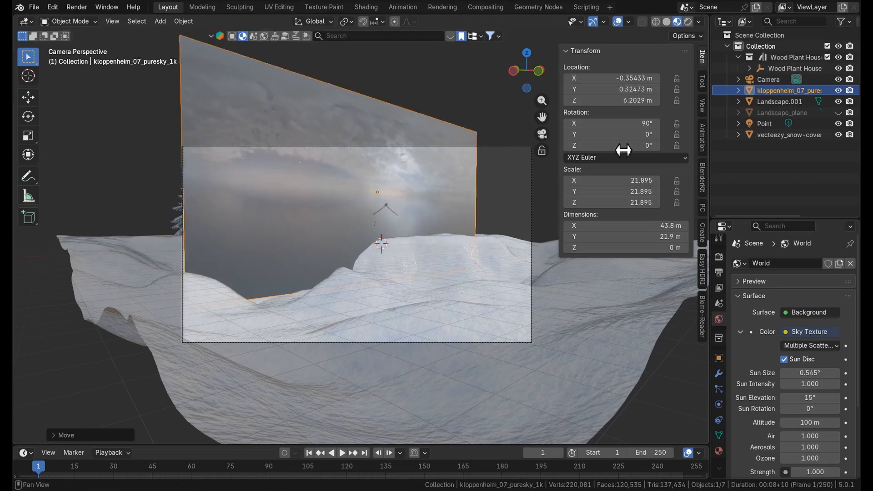
Step: Rotate the sky plane to -41° around Z and position it at about X 8.32 m, Y 14.55 m, Z 10.69 m
drag(623, 146, 603, 146)
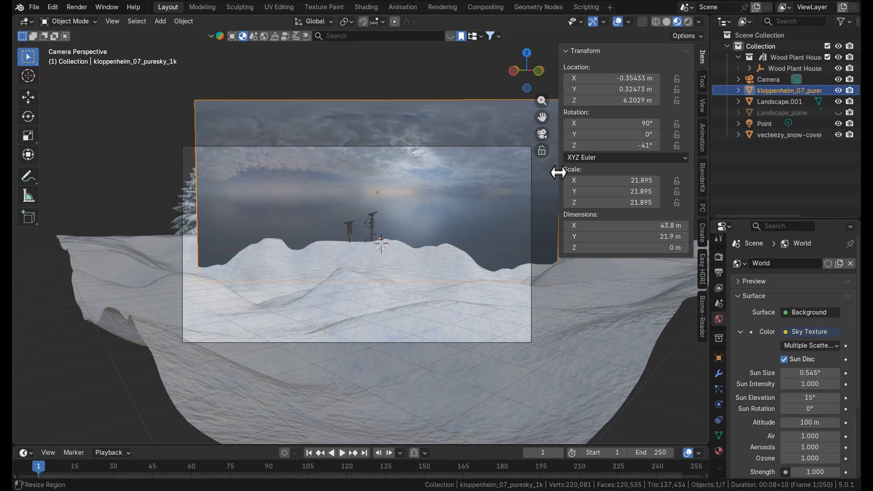
drag(627, 100, 695, 100)
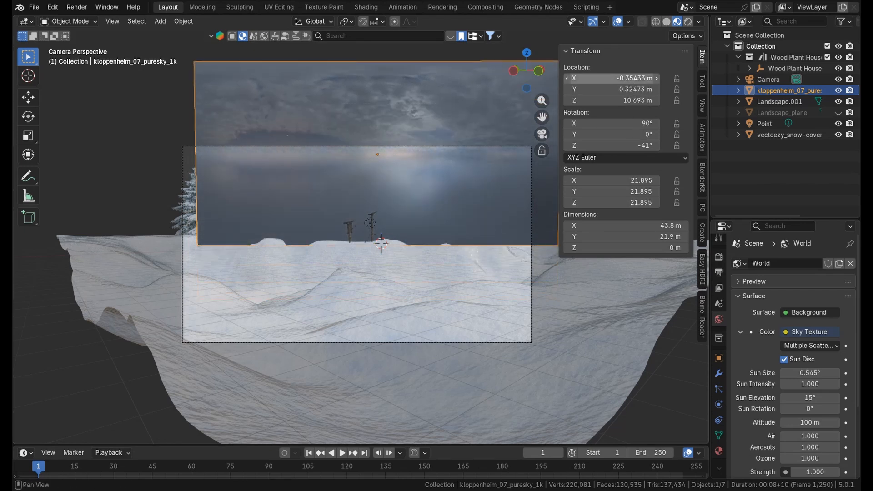
drag(626, 78, 695, 89)
Step: Scale the sky plane uniformly to about 60.85 so it fills the background of the camera frame
key(s)
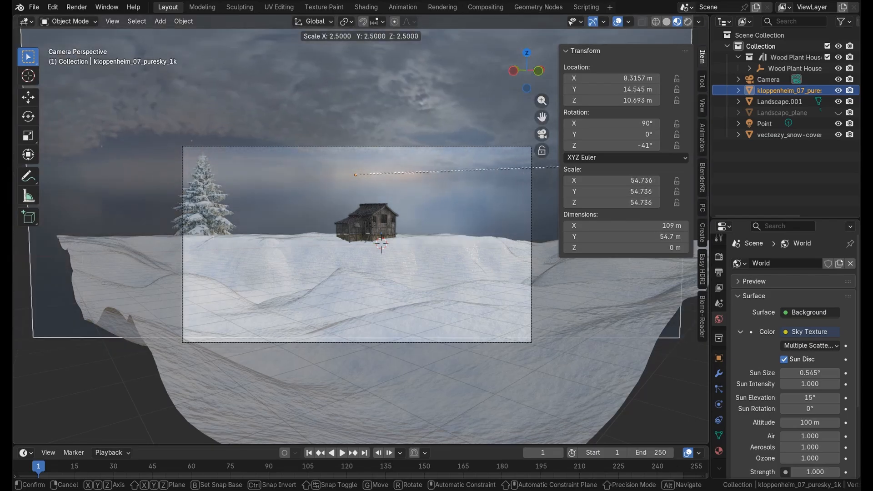
click(509, 171)
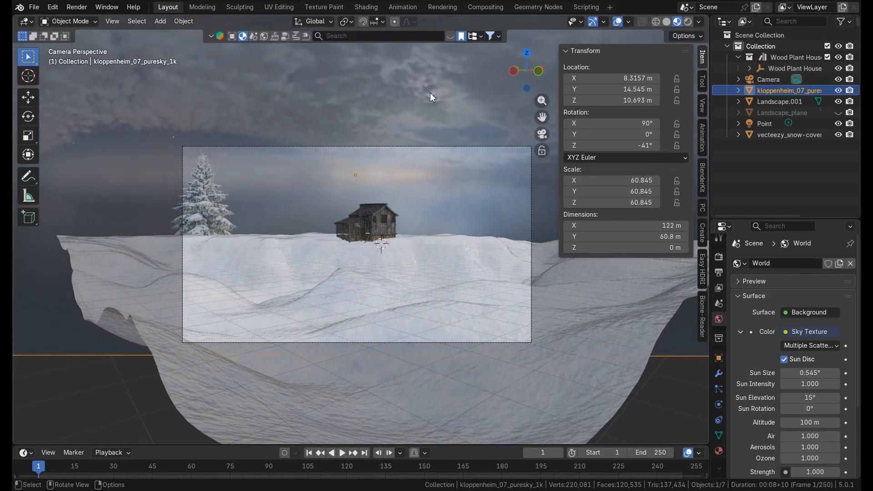
scroll(394, 132, down, 3)
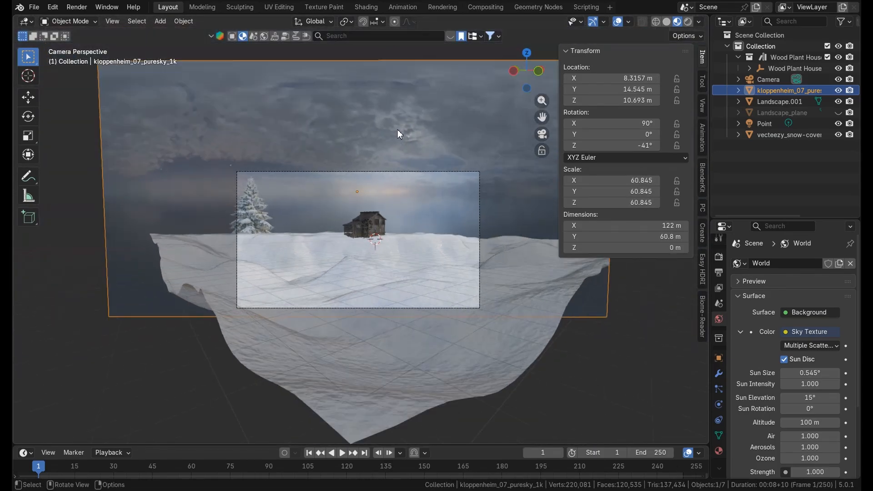
scroll(414, 107, up, 3)
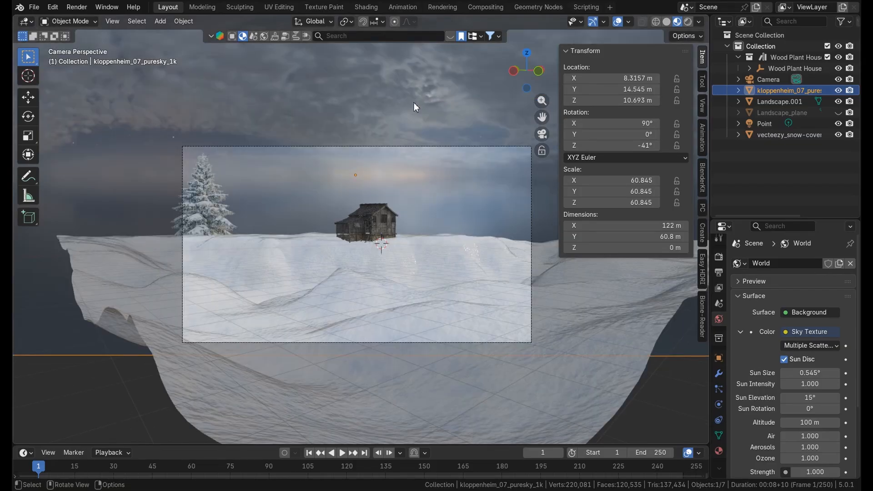
scroll(394, 132, down, 3)
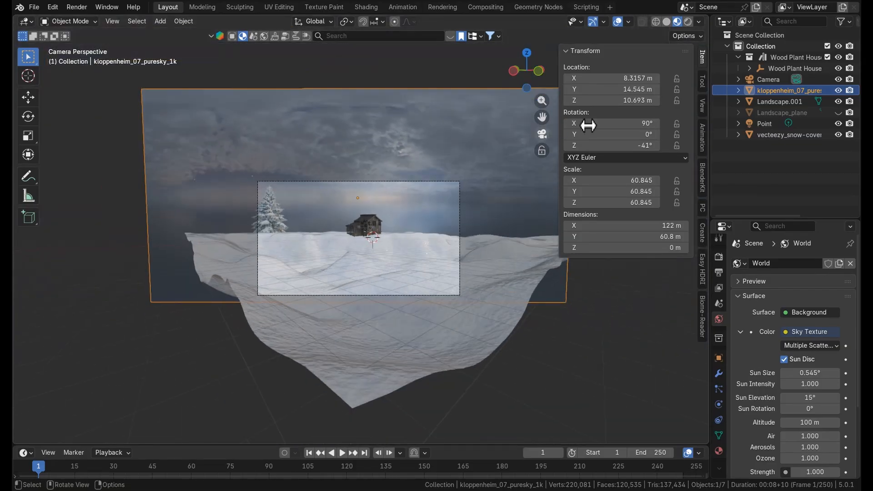
Step: Tilt the sky plane to 105° around X
drag(614, 123, 622, 123)
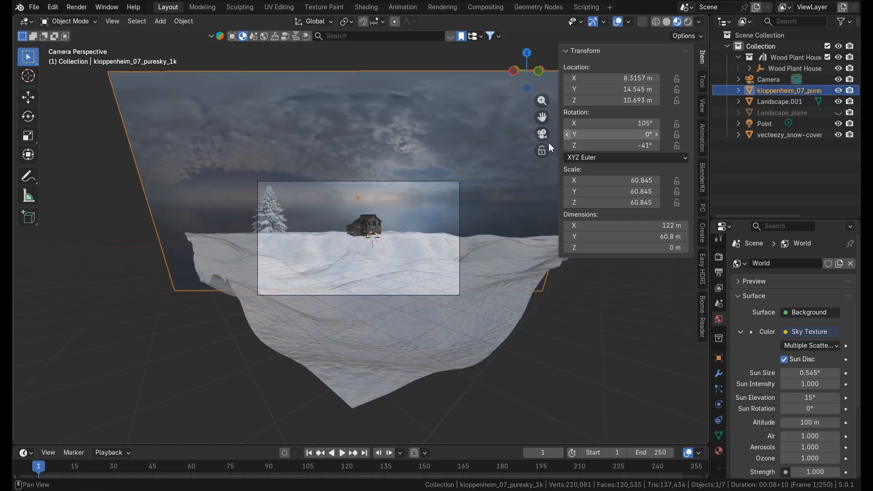
Step: Duplicate the snowy pine three times along X, leaving about 3 to 4 m between neighbouring trees
click(290, 217)
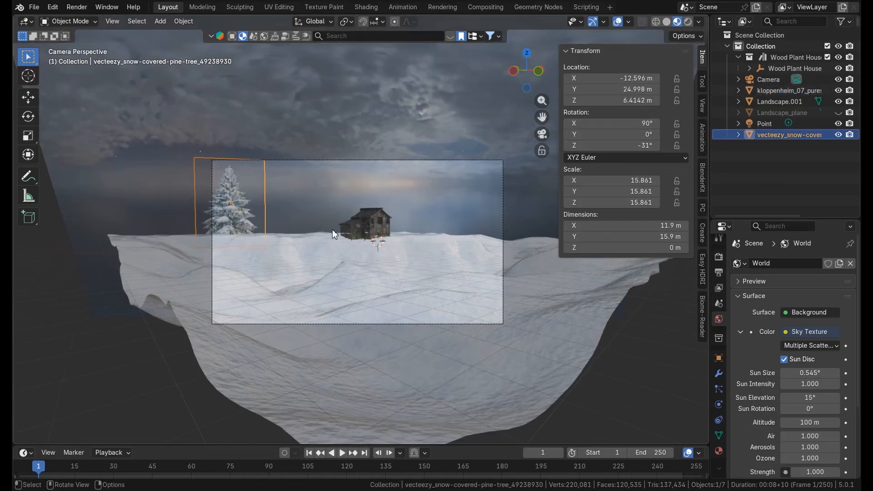
key(shift+d)
key(x)
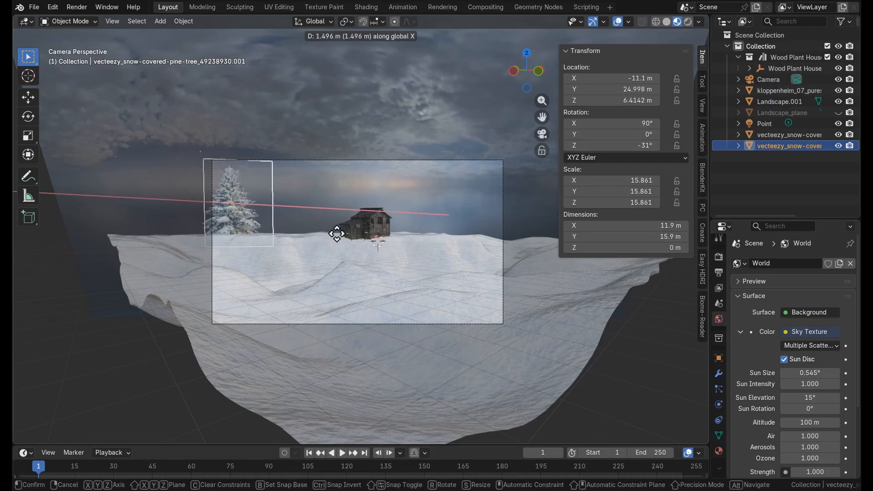
click(334, 231)
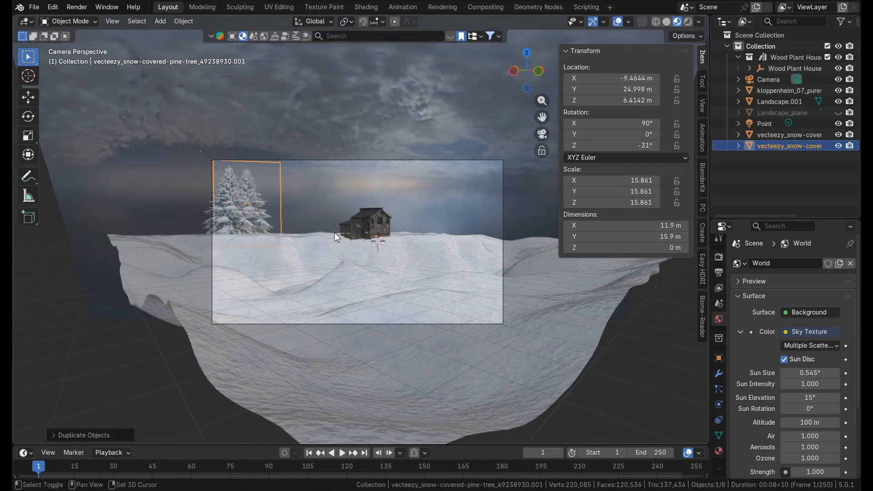
key(shift+d)
key(x)
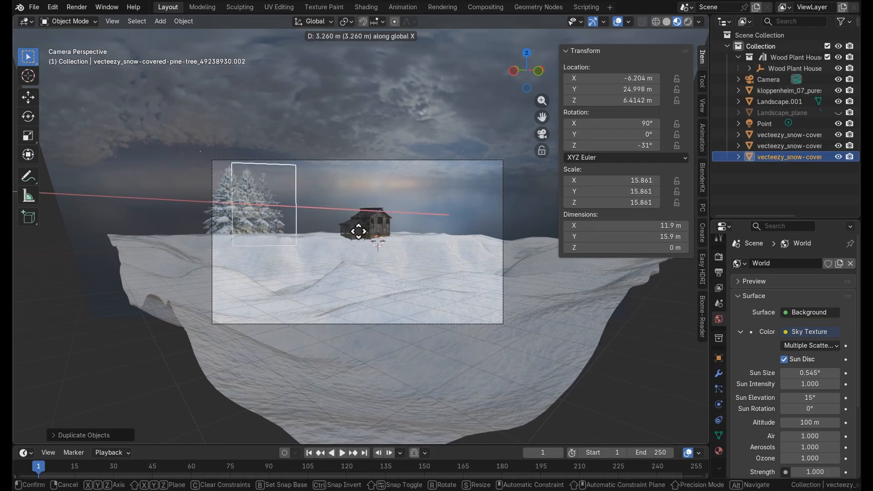
click(358, 231)
key(shift+d)
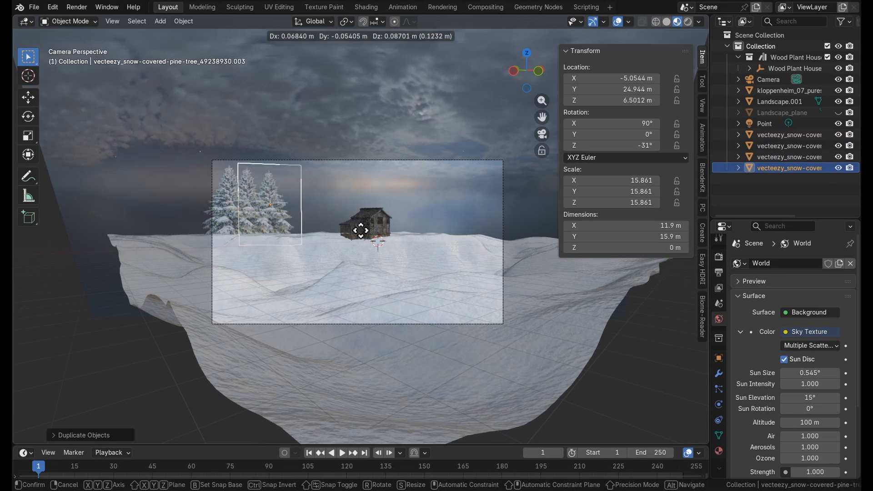
key(x)
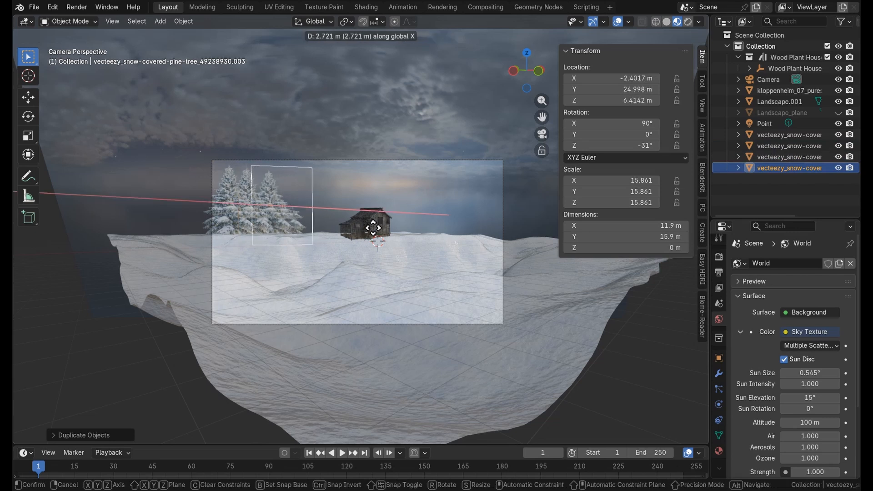
click(377, 227)
Step: Set the sky plane's X rotation to 92°, move it back to about X 24.5 m, Y 50.3 m, and save the file
click(418, 122)
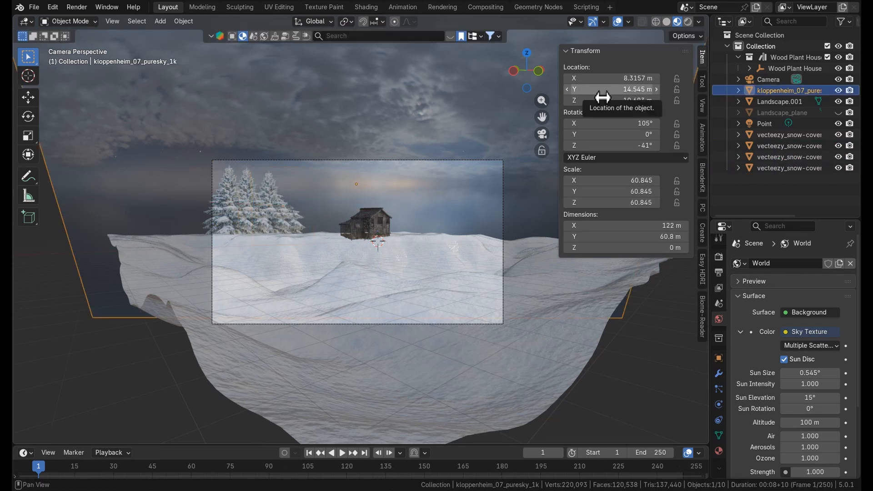
scroll(449, 130, down, 4)
key(KP_0)
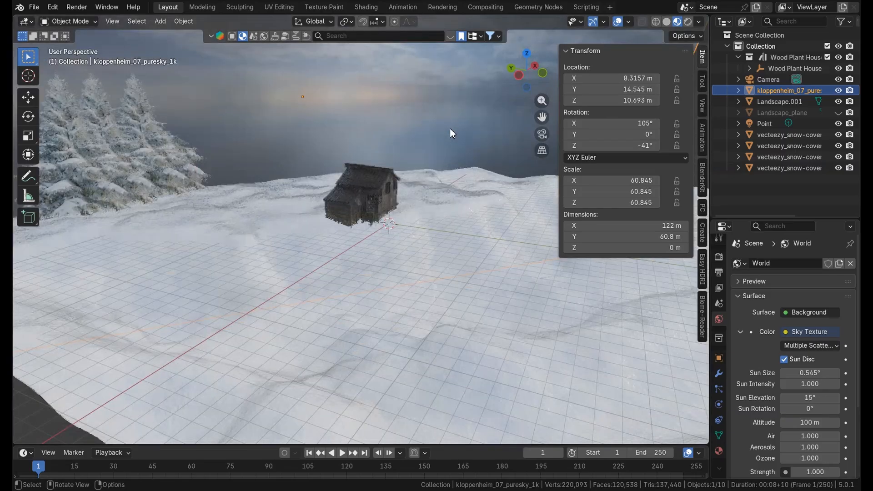
mouse_move(610, 123)
mouse_down()
mouse_move(577, 123)
mouse_move(626, 125)
mouse_up()
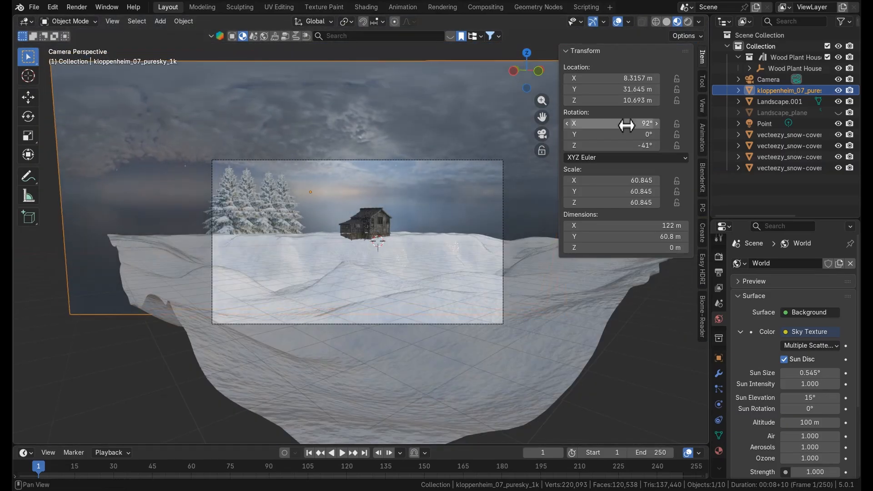
drag(623, 89, 682, 78)
click(372, 64)
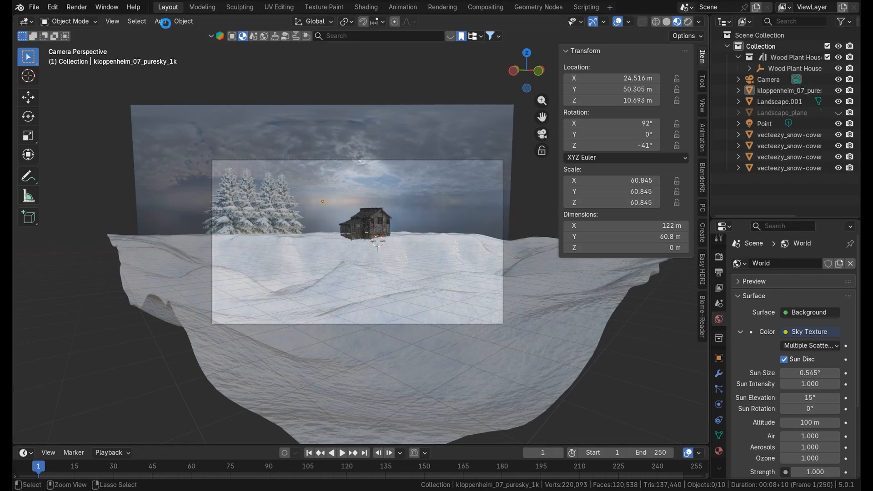
key(ctrl+s)
Step: Import 269375145_11147046.png as an image mesh plane and move it to about 0.31 m in Y
click(162, 21)
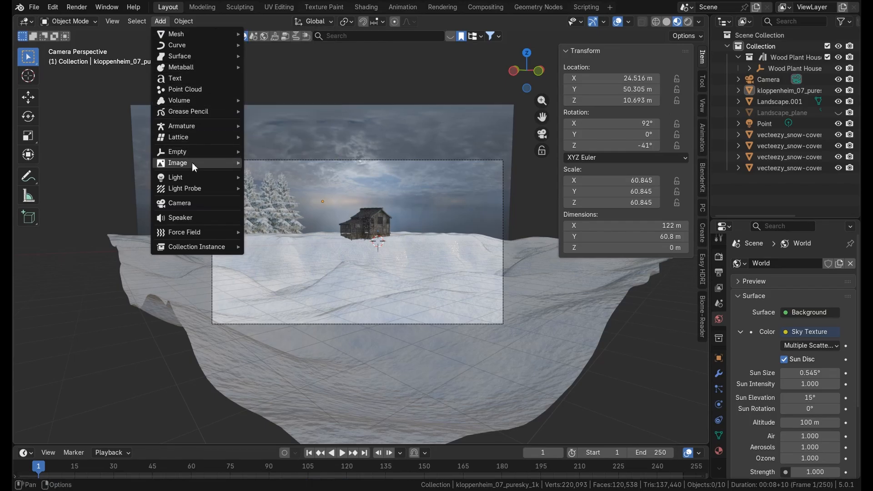
mouse_move(193, 163)
click(256, 184)
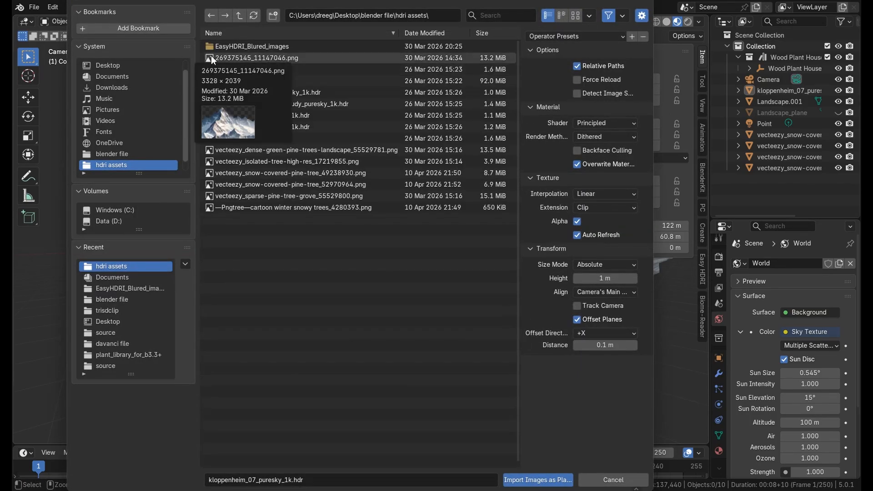
double_click(211, 58)
key(g)
key(x)
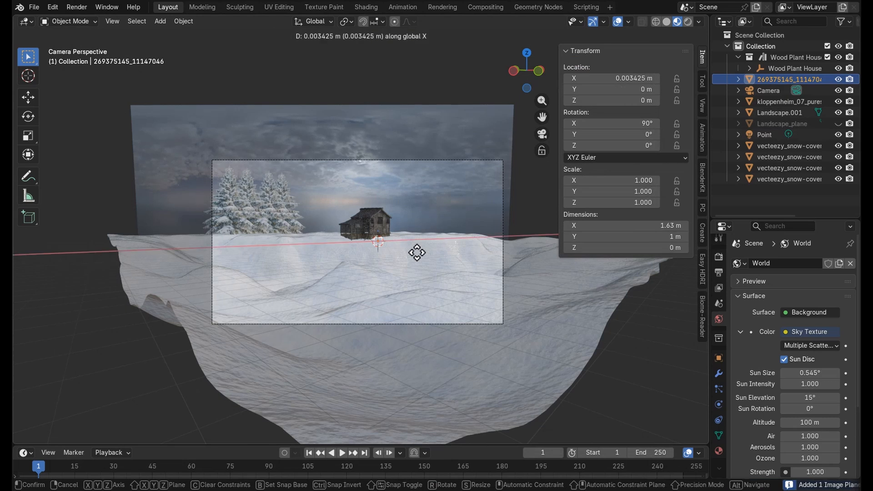
key(y)
click(409, 253)
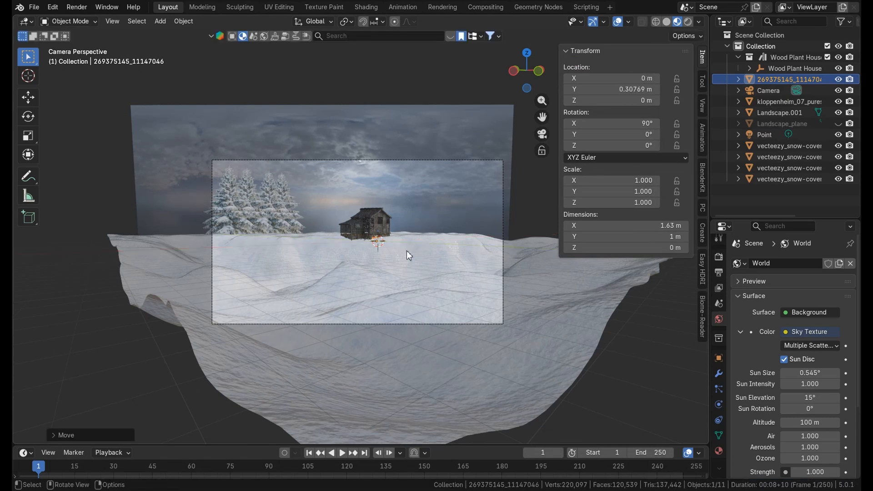
Step: Scale the mountain plane uniformly to about 28.8 and rotate it to -37° around Z
key(s)
click(559, 33)
drag(611, 145, 645, 146)
Step: Move the mountain plane to about X 20.5 m, Y 21.5 m and scale it uniformly to about 47
key(g)
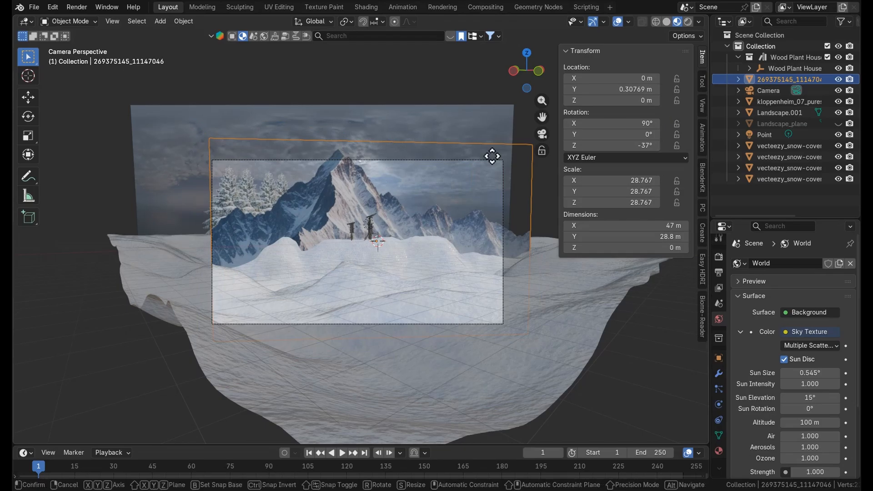
key(y)
click(415, 153)
key(g)
key(x)
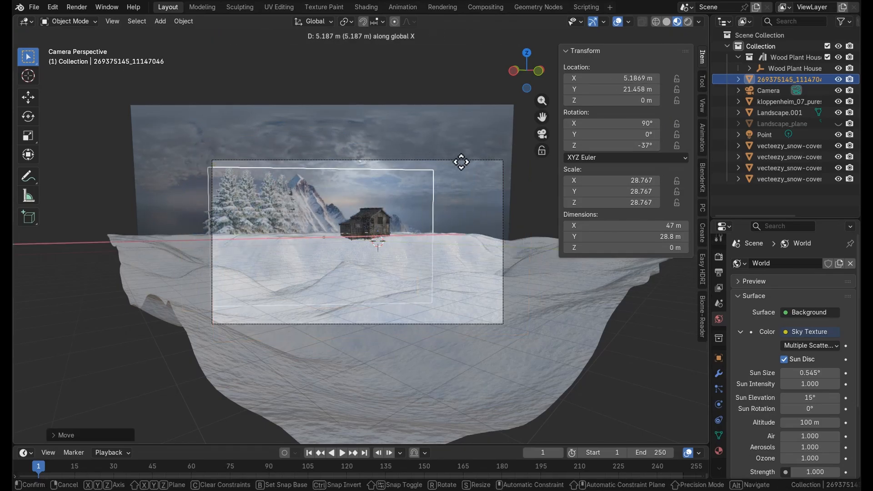
click(488, 156)
key(s)
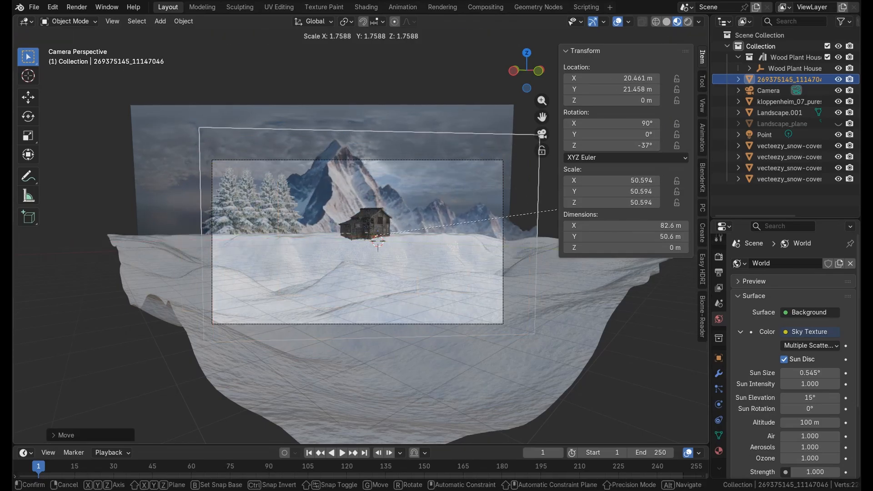
click(599, 200)
Step: Raise the sky plane vertically so it covers more of the area above the mountain
click(435, 117)
key(g)
key(x)
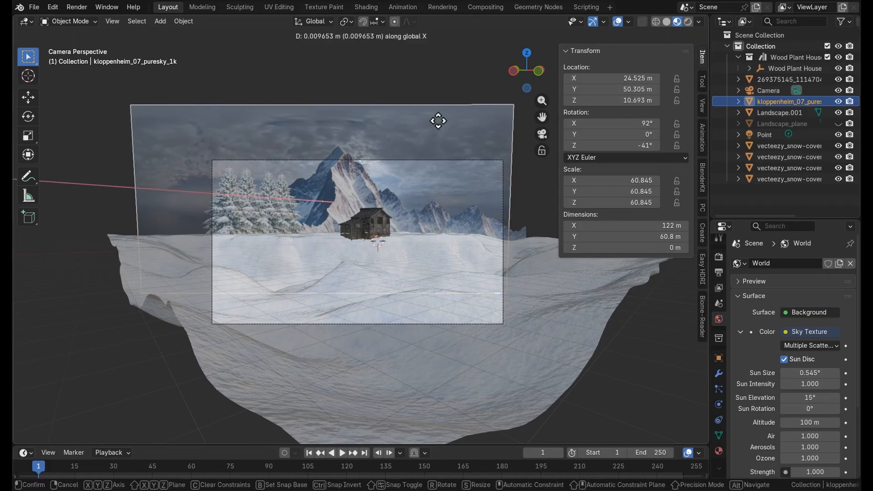
click(408, 122)
Step: Move the mountain plane to about X 33.5 m and raise it to about 8.9 m in Z
click(345, 182)
key(g)
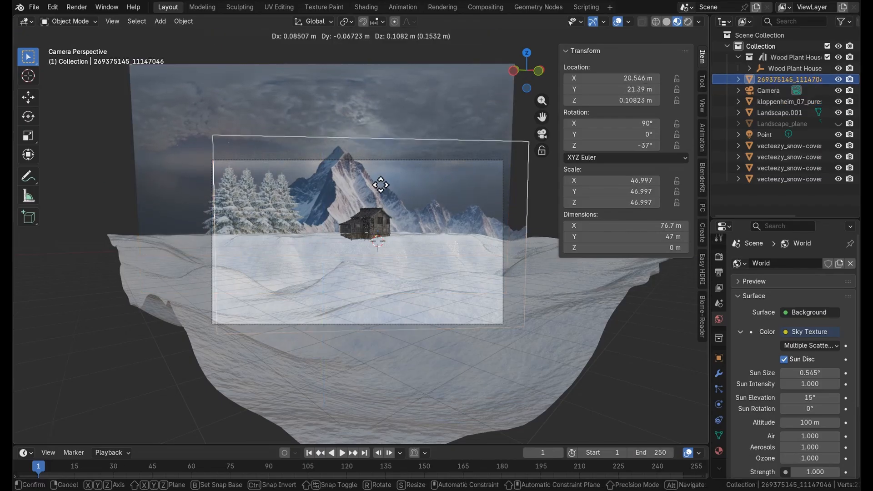
click(415, 182)
scroll(427, 211, up, 4)
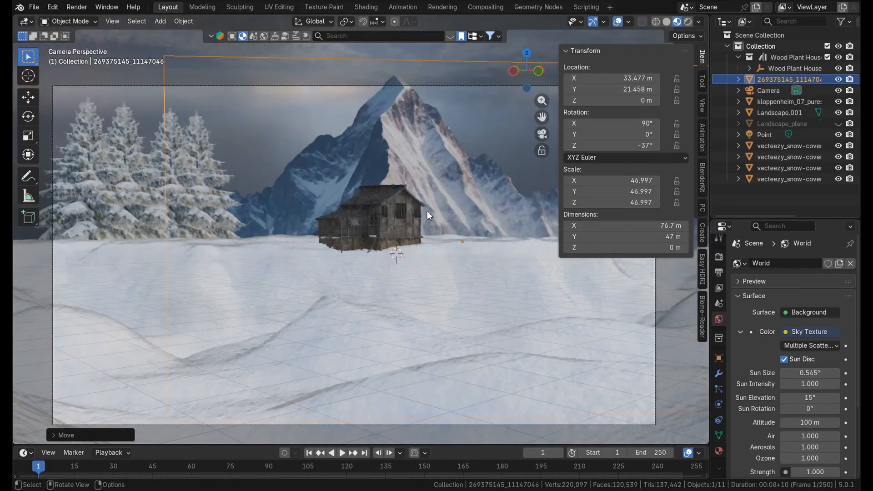
scroll(426, 207, down, 4)
key(g)
key(z)
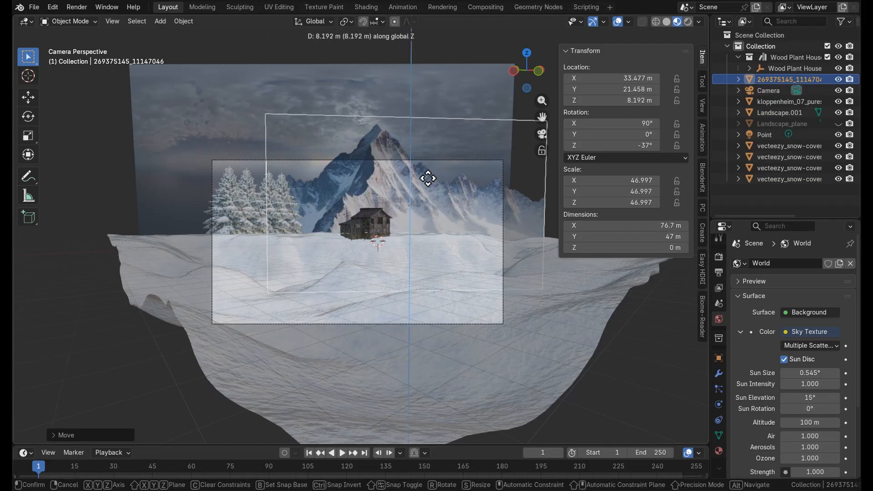
click(425, 175)
Step: Push the mountain plane back to about 39.7 m in Y and shift it to about 32.1 m in X
scroll(464, 122, down, 4)
scroll(413, 170, up, 3)
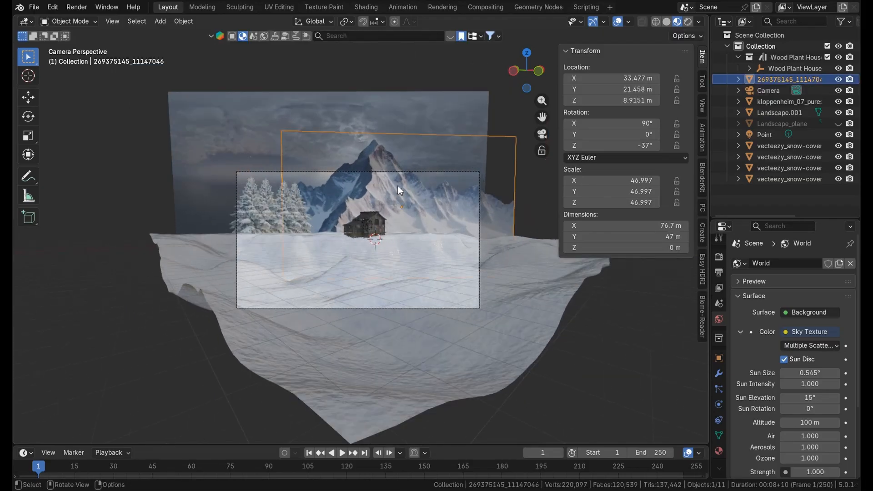
key(g)
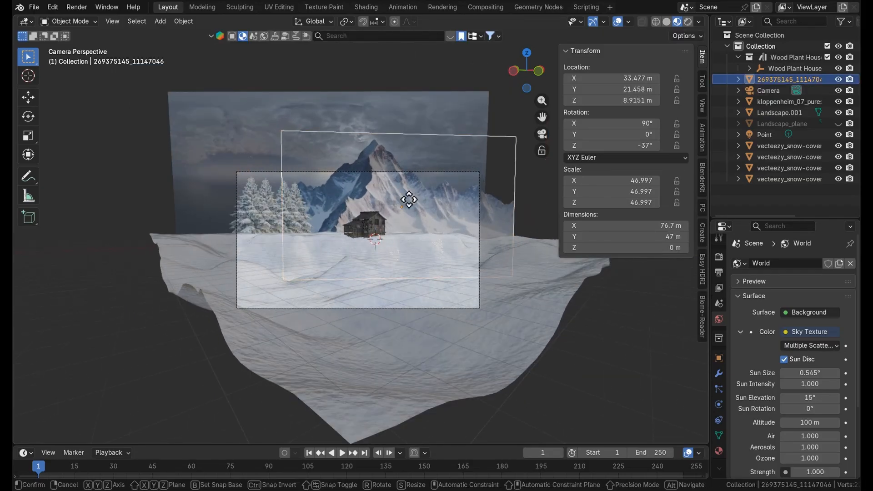
key(y)
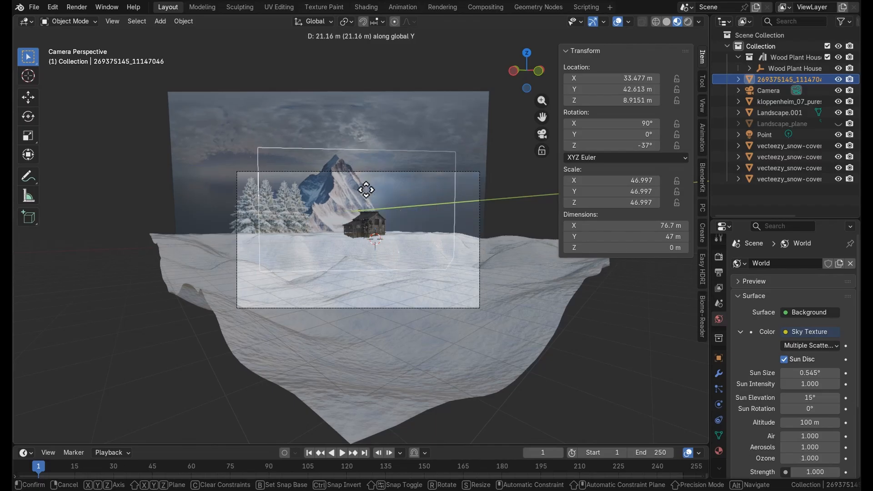
click(365, 188)
key(g)
key(x)
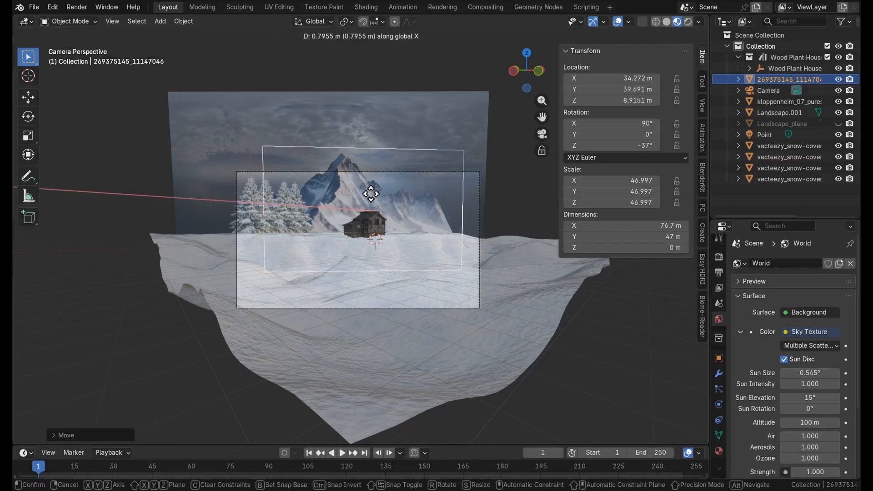
click(364, 193)
Step: Duplicate a snowy pine twice along X to about 2.4 m and 7.7 m, rotating the second copy to -45° around Z
middle_drag(364, 193, 488, 148)
scroll(384, 177, down, 8)
scroll(487, 148, up, 8)
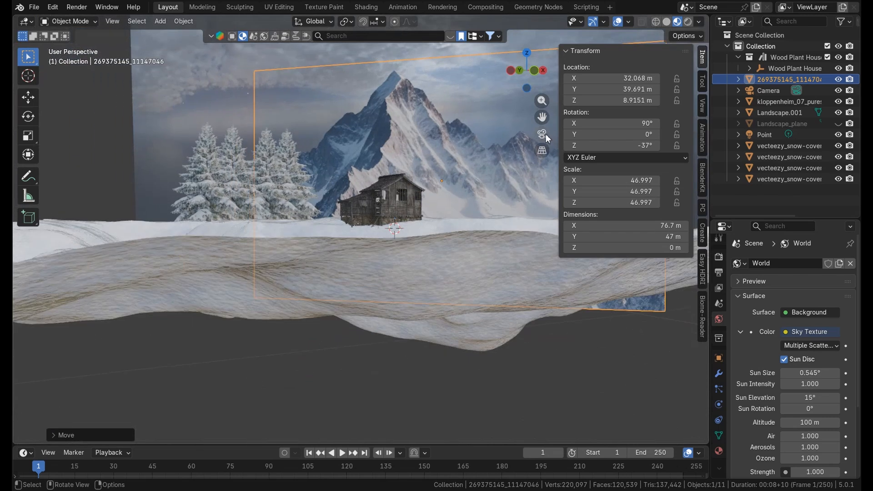
click(542, 134)
click(315, 202)
key(shift+d)
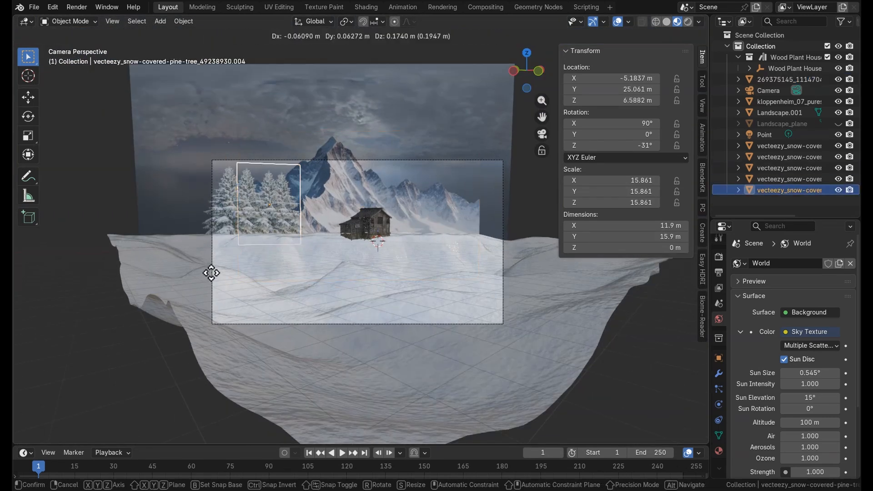
click(244, 272)
key(shift+d)
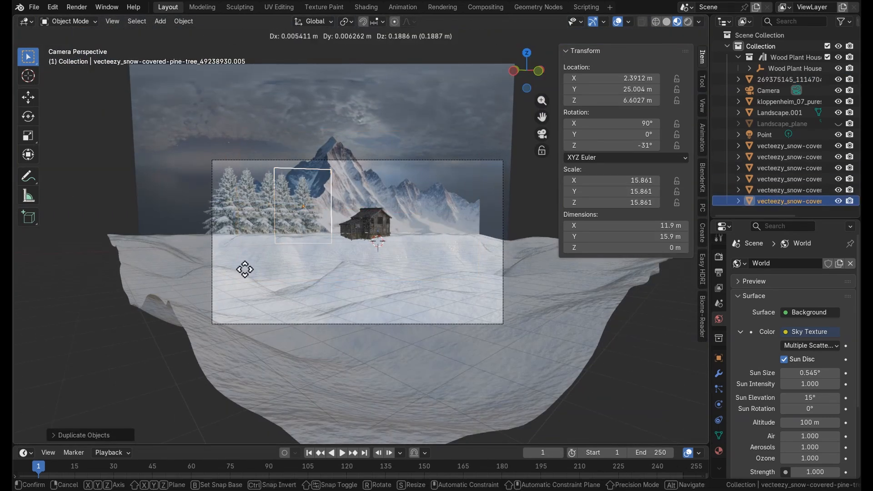
key(x)
click(267, 267)
drag(636, 145, 627, 145)
Step: Duplicate the rotated pine twice along X, placing the copies at about X 13 m and 18.5 m
key(shift+d)
key(x)
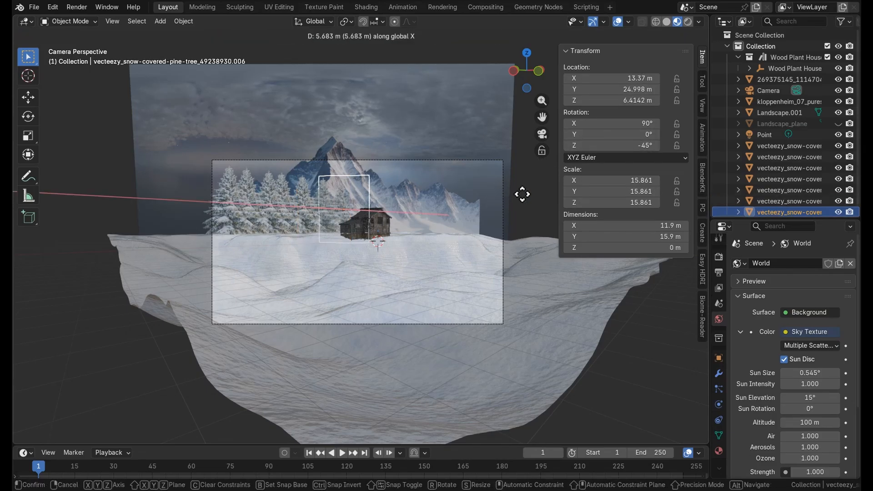
click(519, 195)
key(shift+d)
key(x)
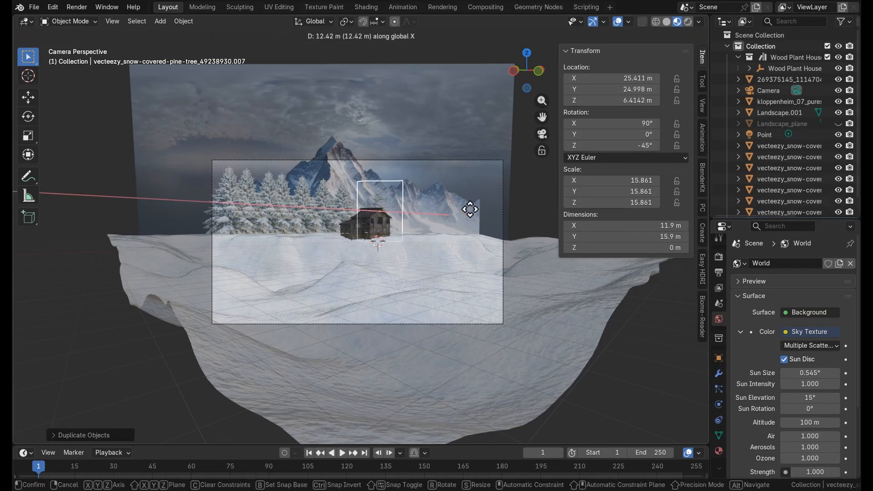
click(394, 217)
scroll(389, 215, up, 2)
scroll(386, 212, down, 1)
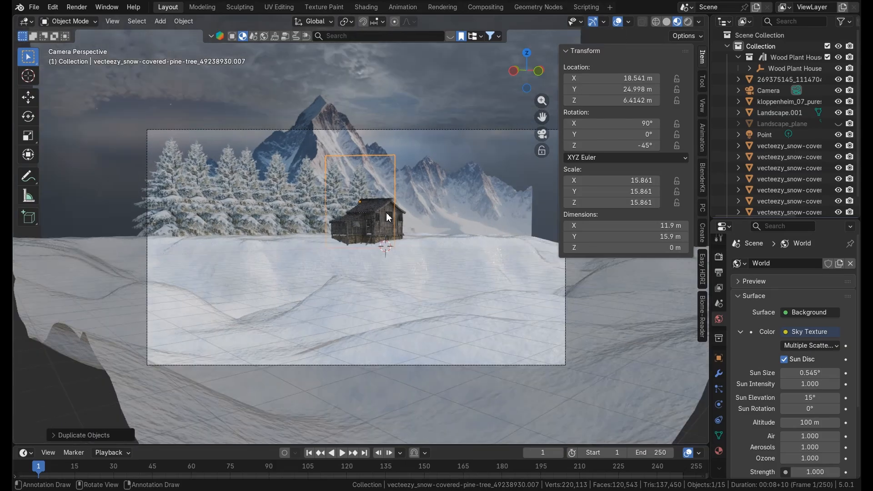
Step: Duplicate the rotated pine twice along X, placing the copies at about 23.8 m and 29.7 m
key(shift+d)
key(x)
click(409, 210)
key(shift+d)
key(x)
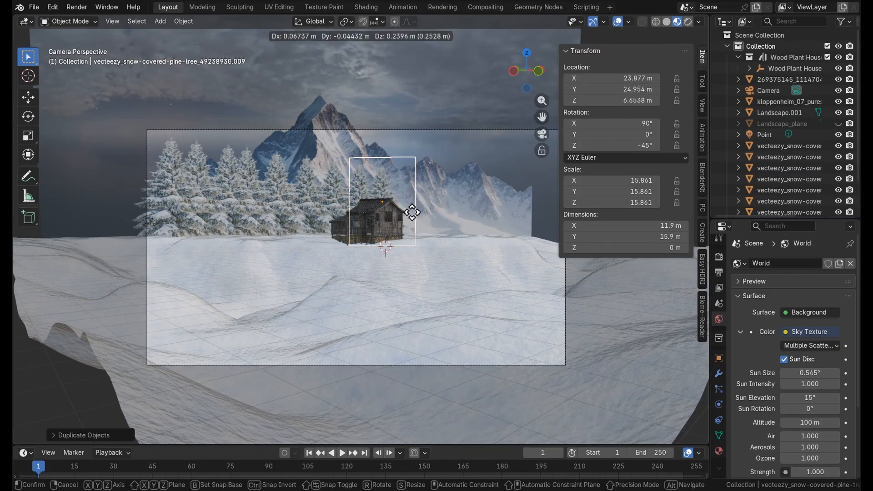
click(432, 211)
Step: Extend the pine row behind the house with three more copies along X at about 37 m, 43.4 m and 50.5 m
key(shift+d)
key(x)
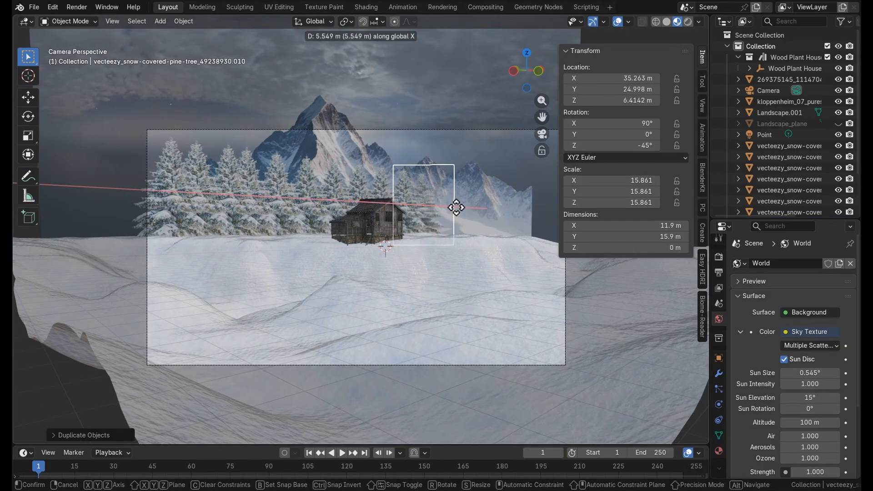
click(458, 209)
key(shift+d)
key(x)
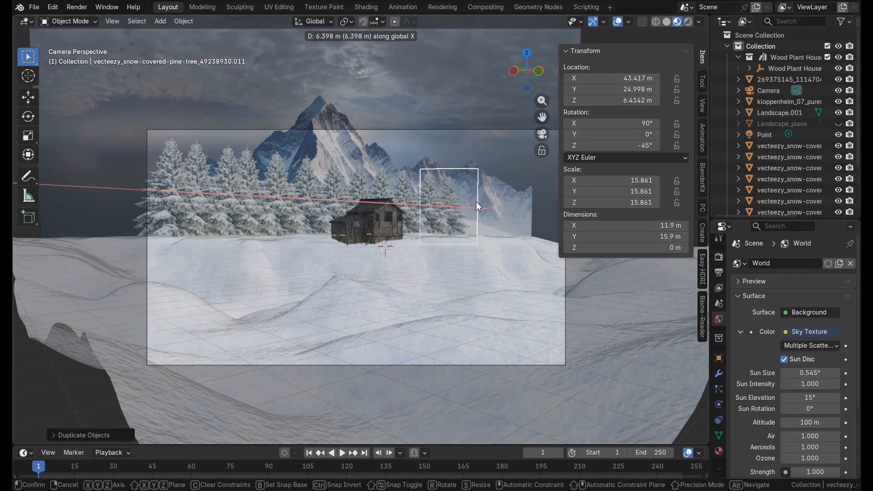
click(478, 204)
key(shift+d)
key(x)
click(488, 211)
scroll(487, 211, down, 3)
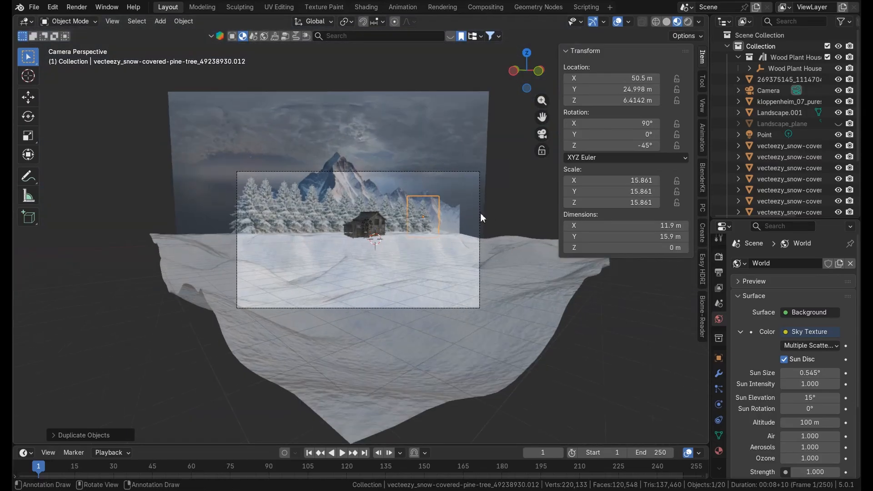
Step: Duplicate the end pine to about X 55 m, rotate it to -64° around Z, and place it at about Y 10 m, Z 4.5 m
key(shift+d)
key(x)
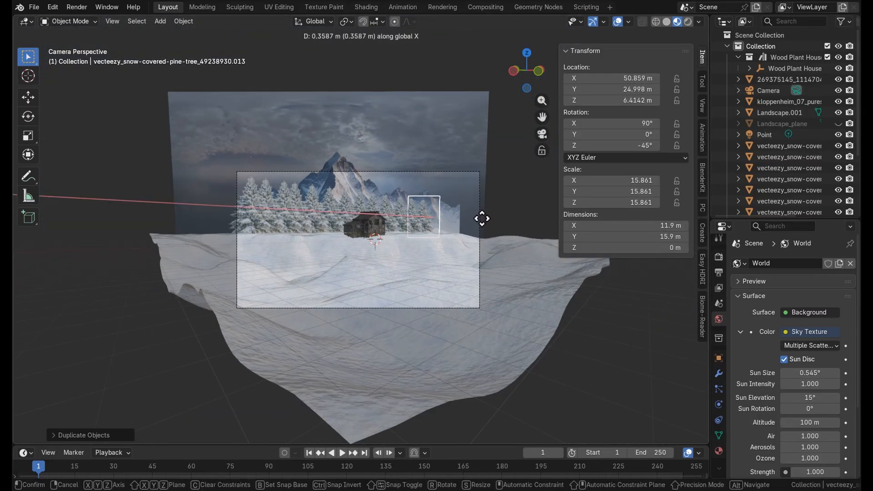
click(487, 218)
drag(627, 145, 617, 145)
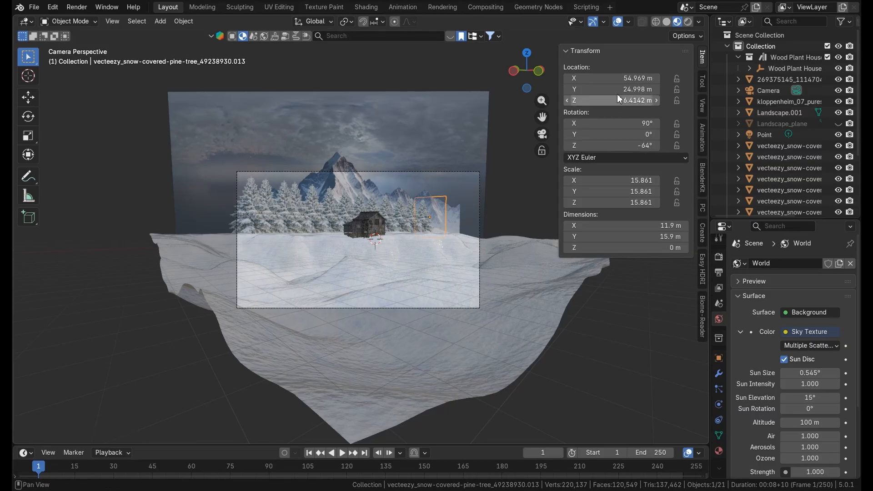
drag(617, 90, 570, 89)
drag(618, 100, 596, 100)
click(509, 134)
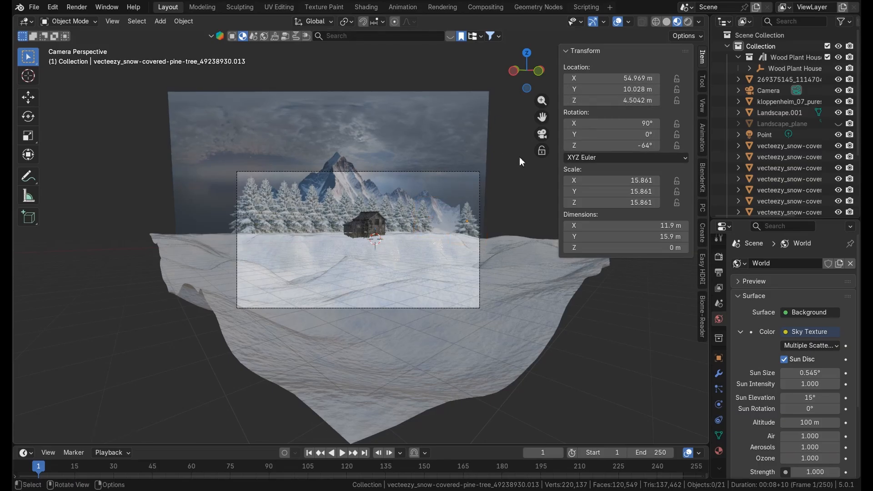
key(shift+d)
key(x)
click(529, 163)
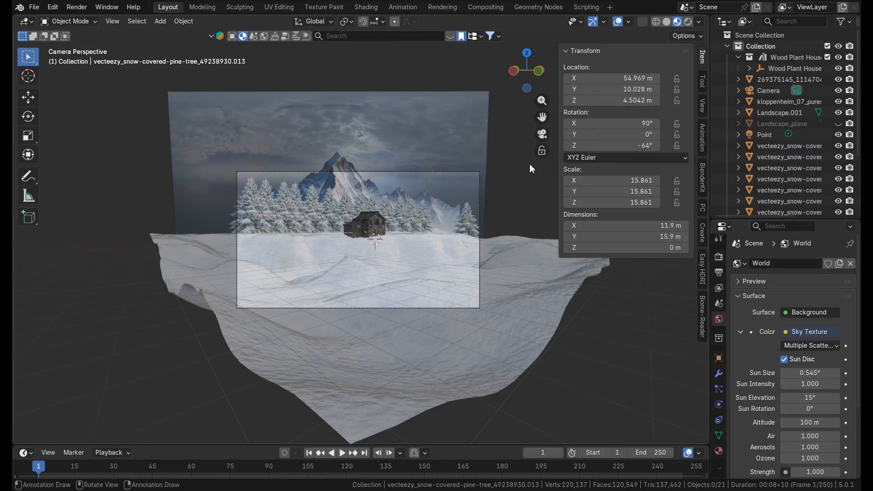
click(471, 221)
key(shift+d)
click(456, 220)
key(shift+d)
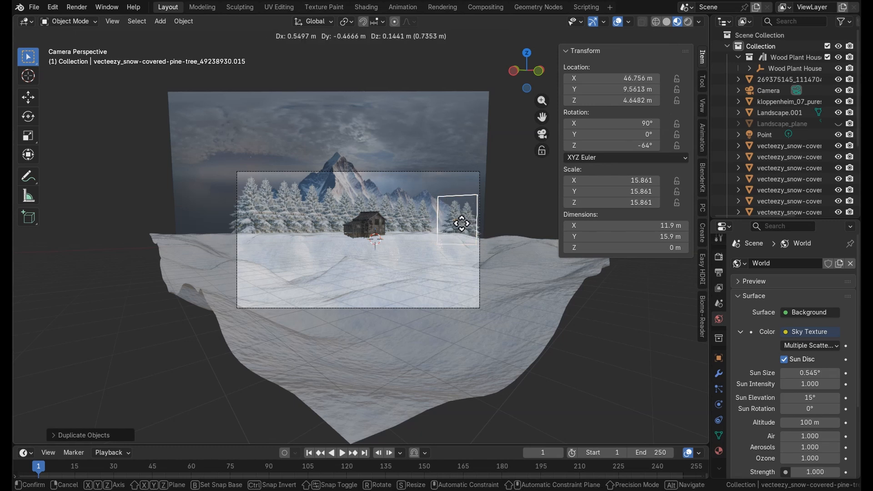
right_click(462, 223)
key(ctrl+z)
key(ctrl+z)
key(ctrl+z)
Step: Duplicate the -64° pine three times along X, placing the copies at about 46.2 m, 40.8 m and 35 m
key(shift+d)
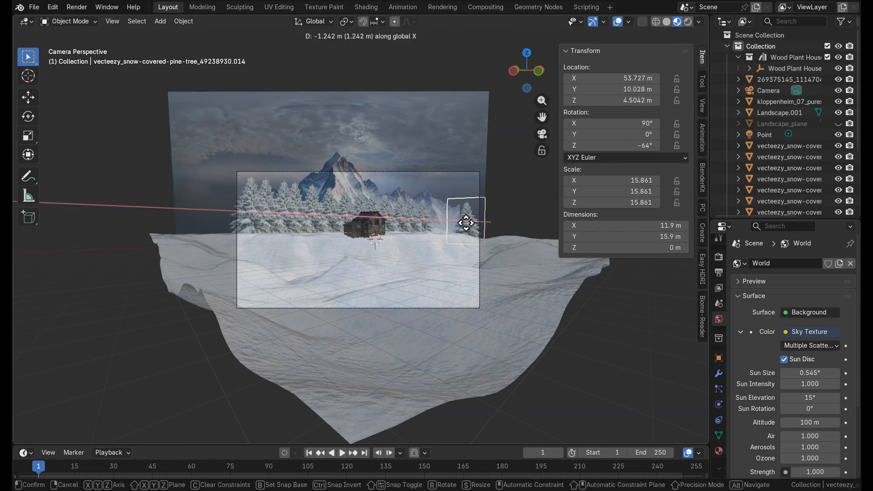
click(457, 224)
key(shift+d)
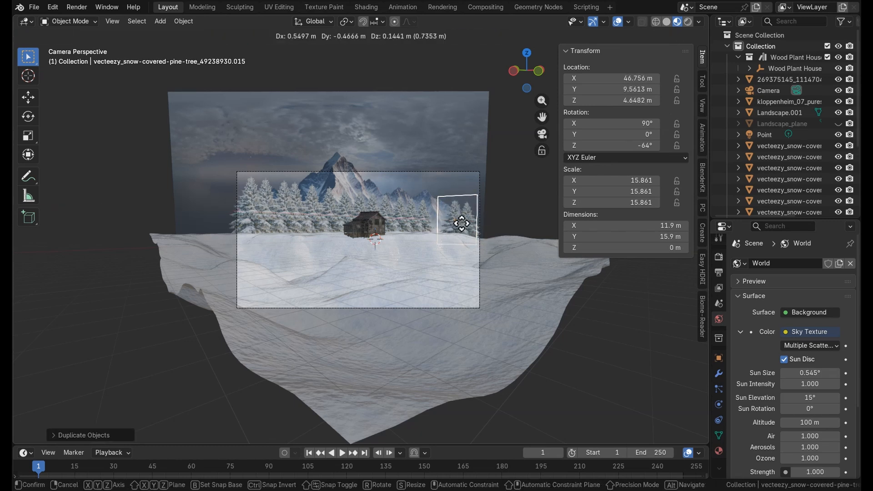
key(x)
click(451, 225)
key(shift+d)
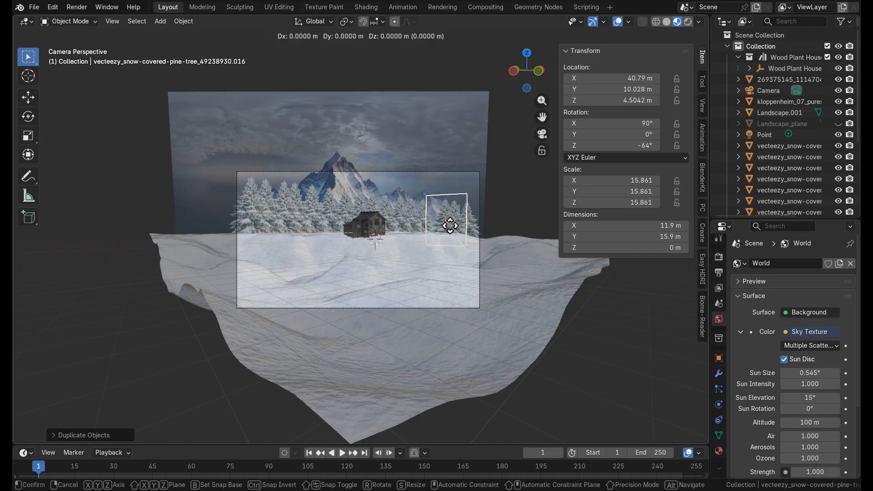
key(x)
click(439, 229)
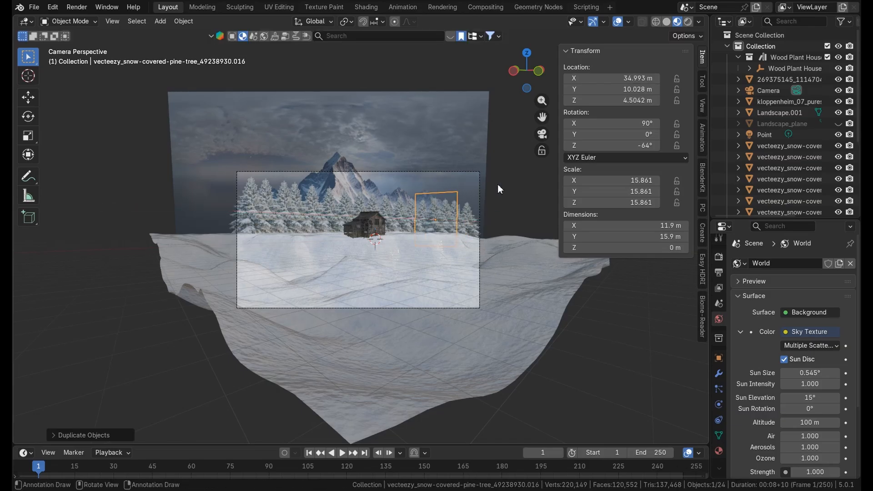
Step: Lower the sky backdrop plane along Z to about 20.1 m
click(416, 167)
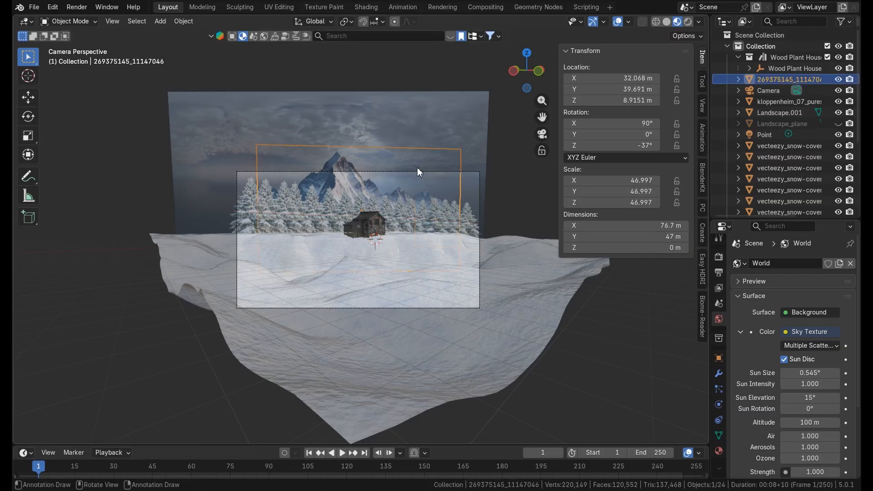
click(445, 119)
key(g)
key(z)
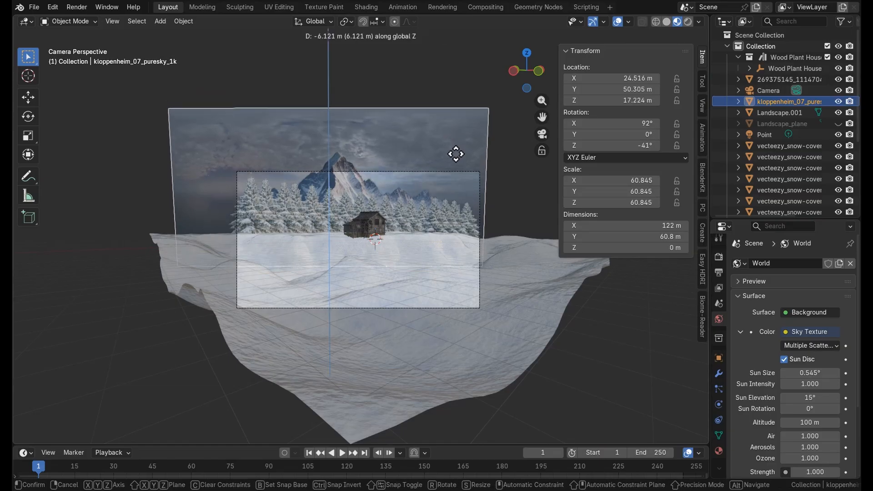
click(464, 133)
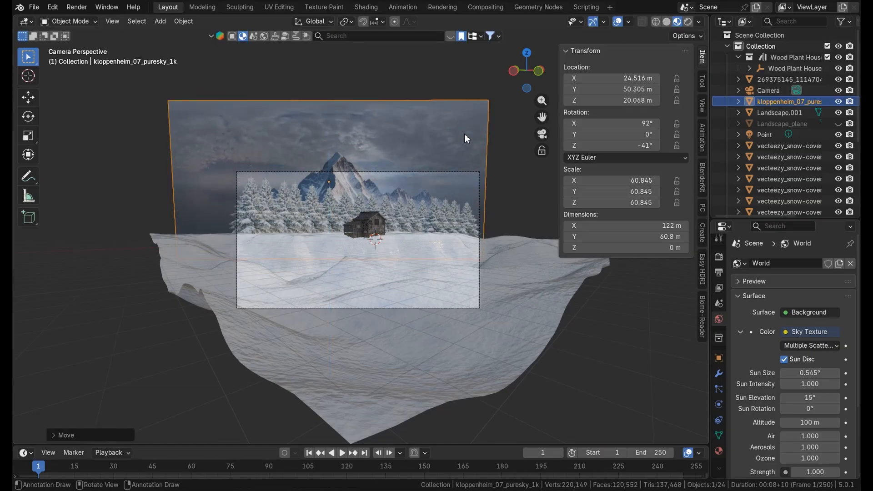
Step: Tilt the camera to about 94.5° around X and set its height to about 1.13 m in Z
click(768, 91)
mouse_move(614, 123)
mouse_down()
mouse_move(591, 123)
mouse_move(628, 130)
mouse_up()
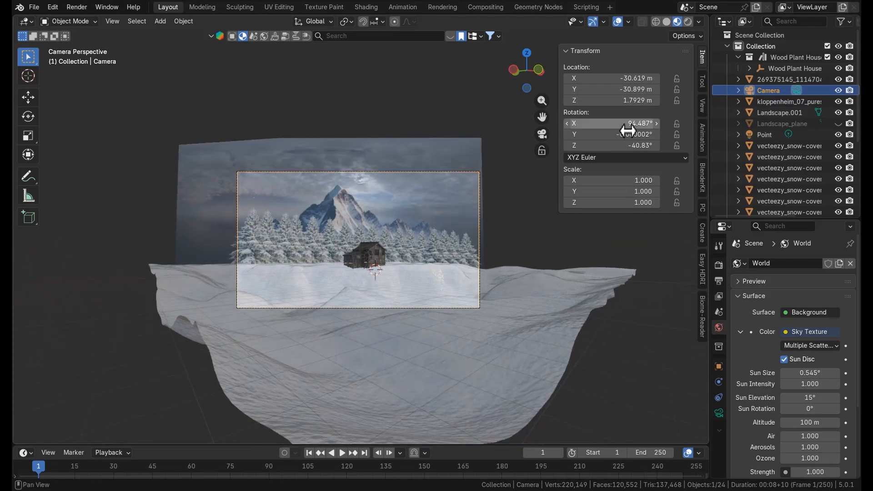
mouse_move(625, 100)
mouse_down()
mouse_move(595, 100)
mouse_move(632, 100)
mouse_up()
scroll(459, 205, up, 3)
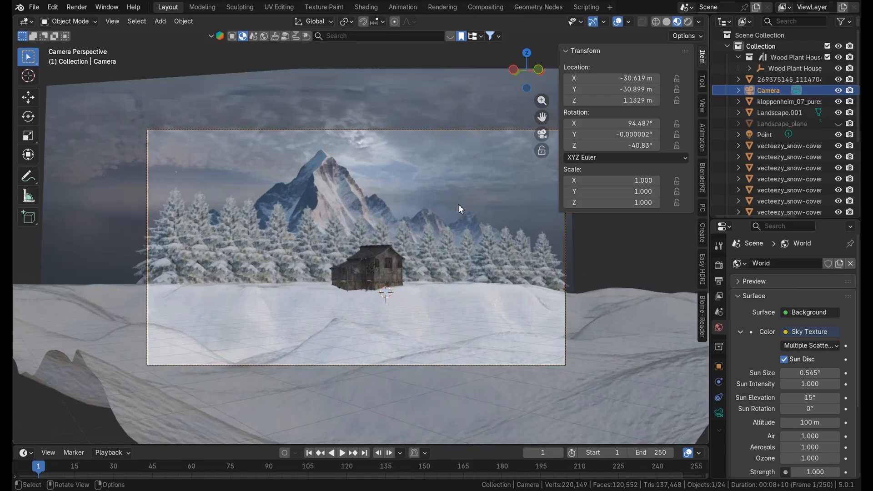
Step: Switch the viewport to rendered shading and unhide Landscape_plane to bring back the water
scroll(460, 204, down, 2)
click(688, 21)
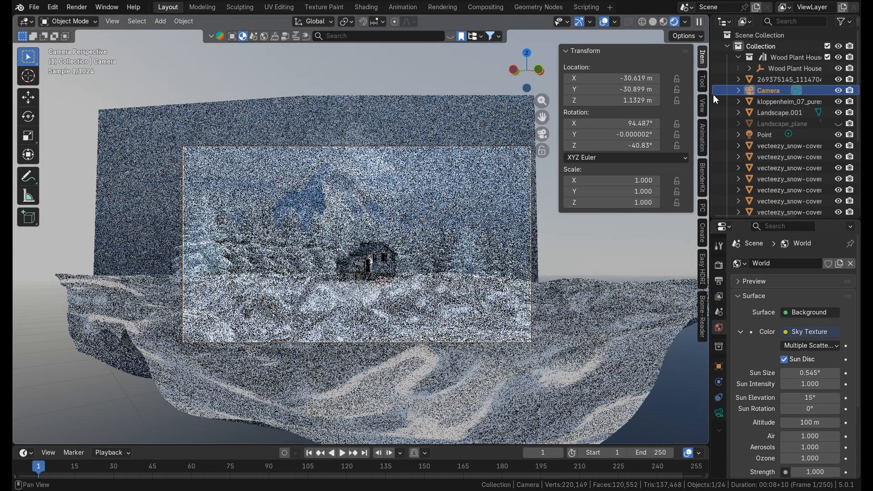
click(837, 124)
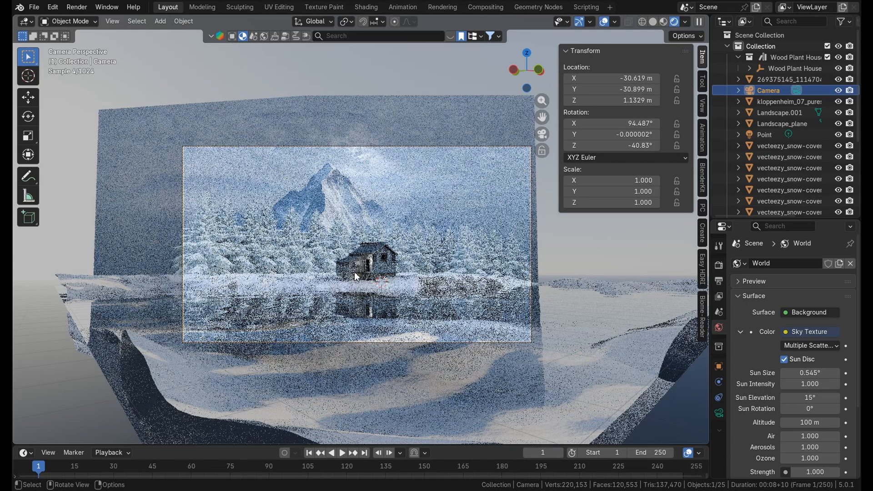
click(719, 280)
click(718, 265)
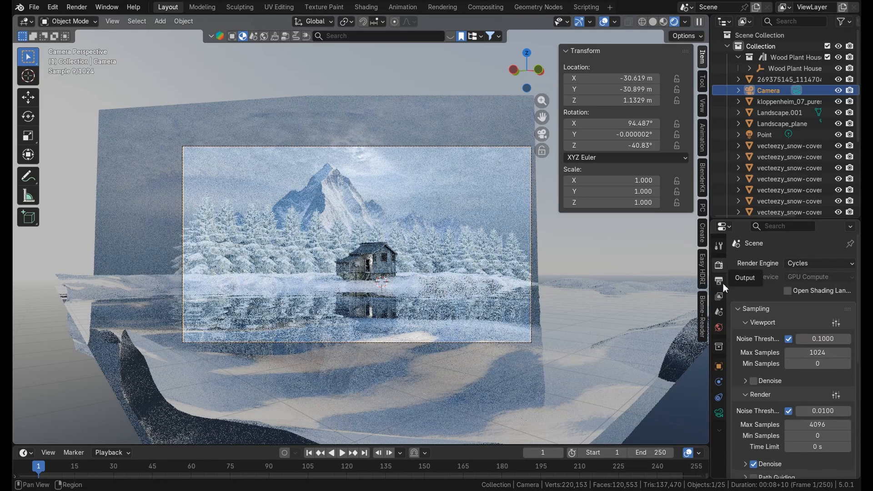
click(722, 283)
click(788, 339)
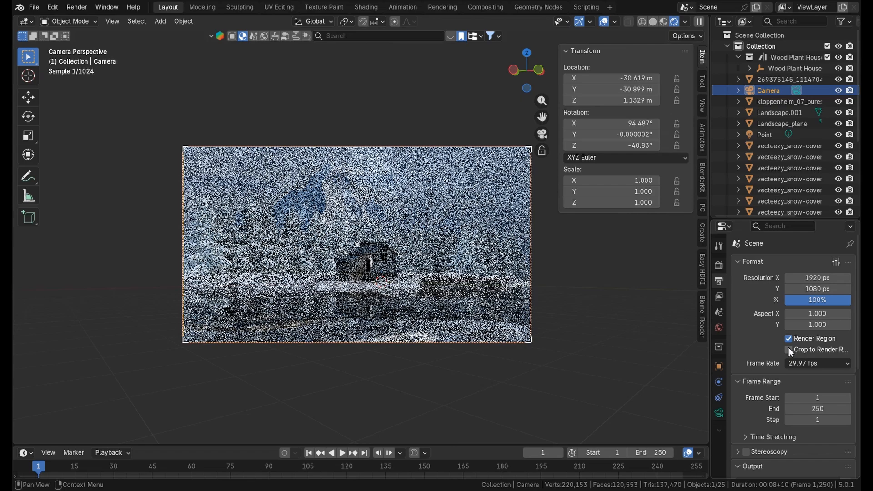
drag(816, 288, 804, 288)
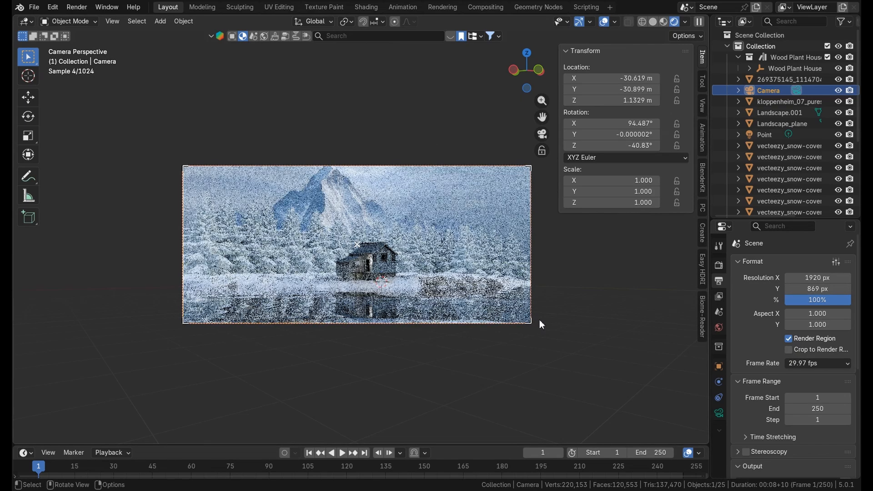
drag(613, 100, 595, 100)
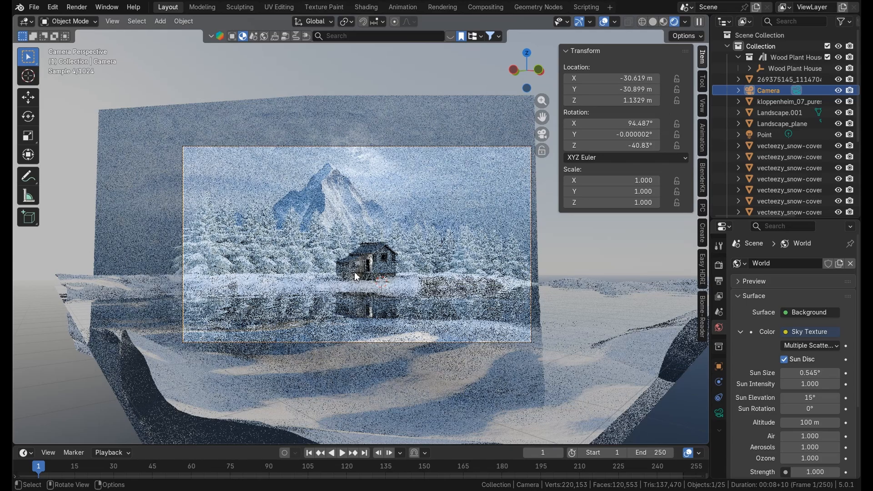
Step: Enable Render Region and reduce the output's vertical resolution to 869 px
click(719, 281)
click(720, 265)
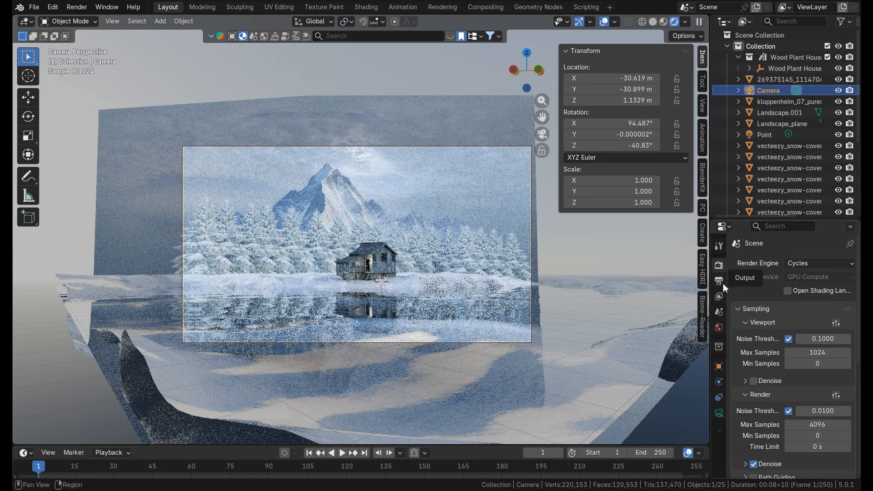
click(718, 281)
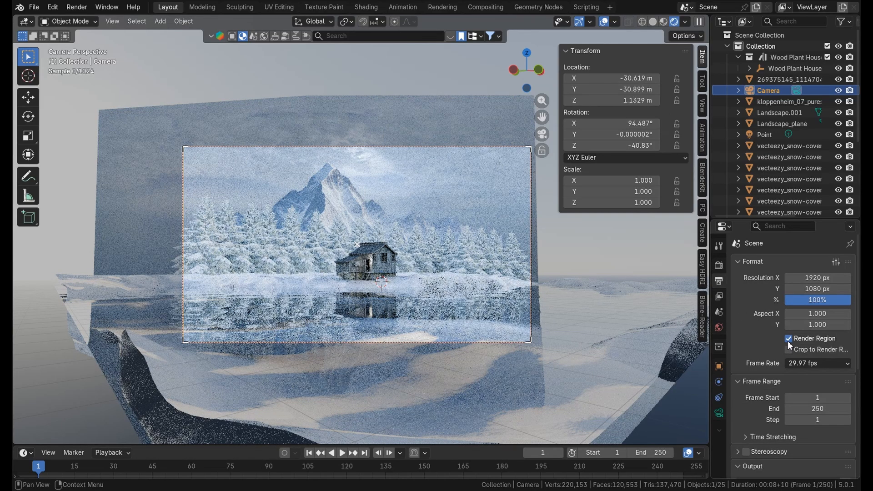
click(788, 340)
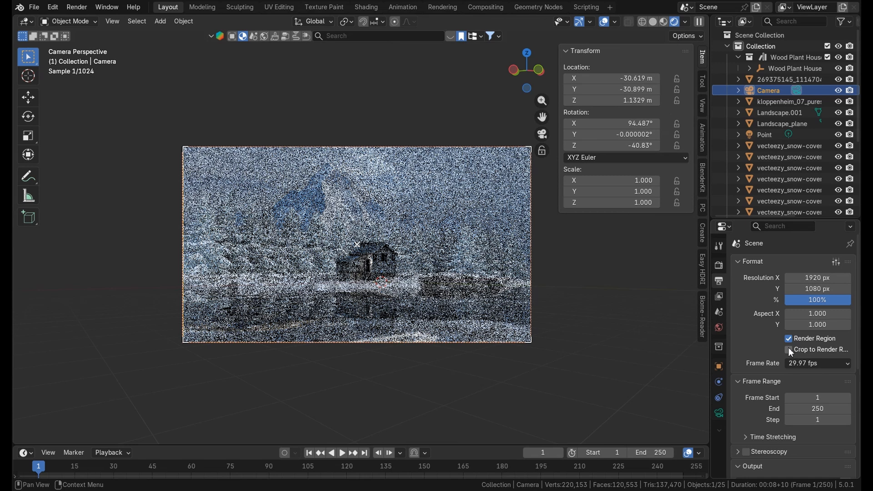
drag(817, 288, 721, 288)
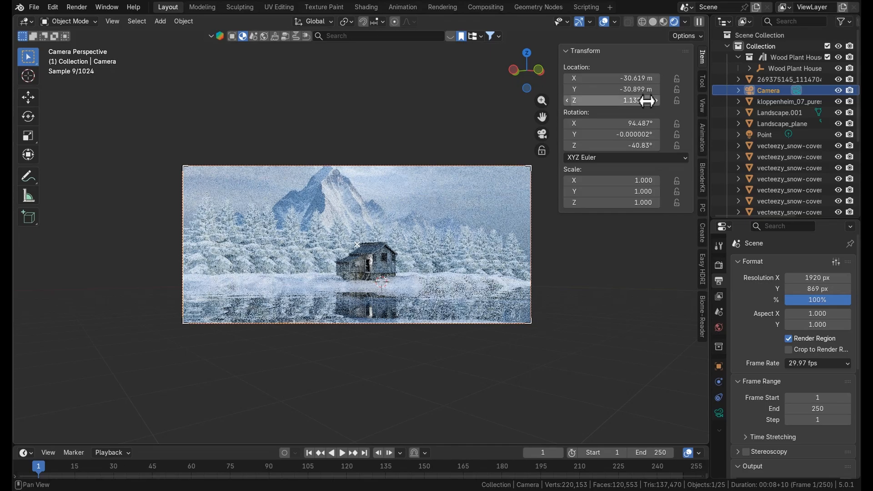
Step: Lower the camera to about 0.70 m in Z
drag(648, 101, 628, 101)
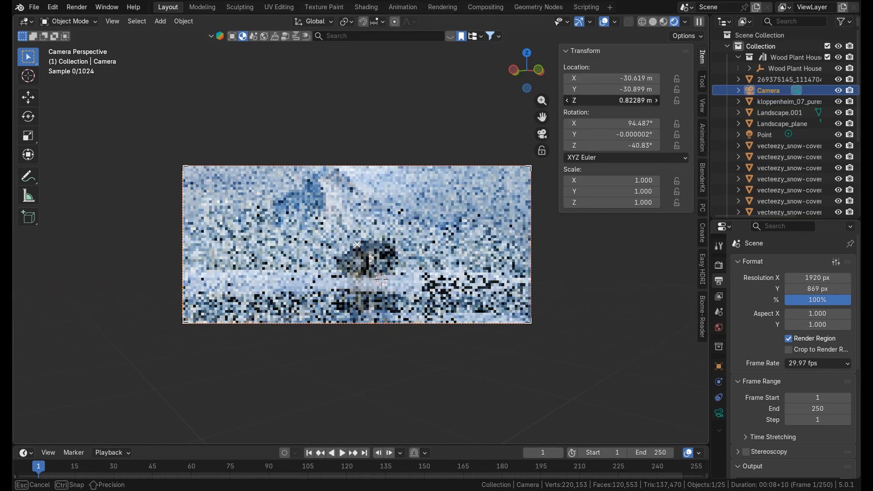
drag(627, 100, 614, 101)
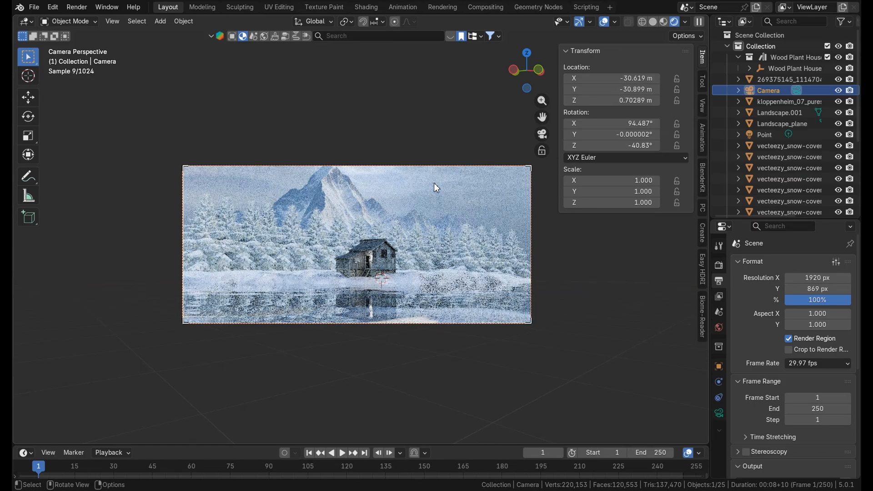
scroll(436, 188, up, 2)
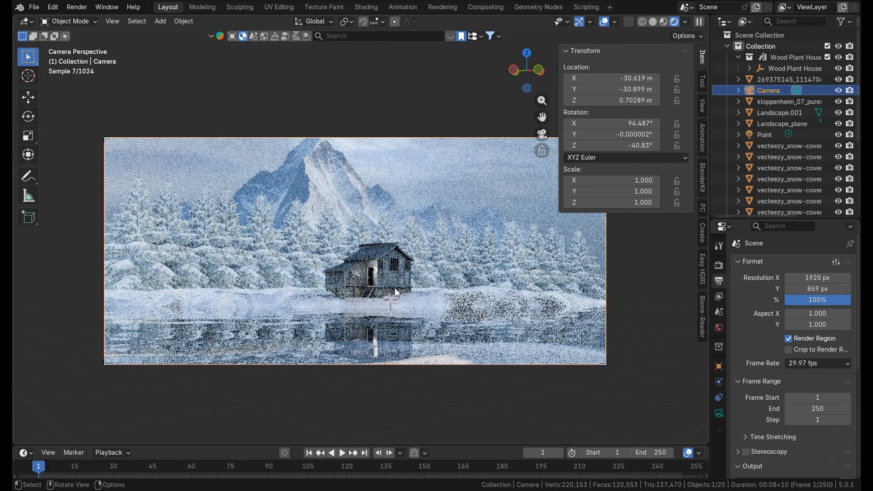
Step: Move the mountain plane along X to about 34.5 m
click(396, 293)
key(g)
key(x)
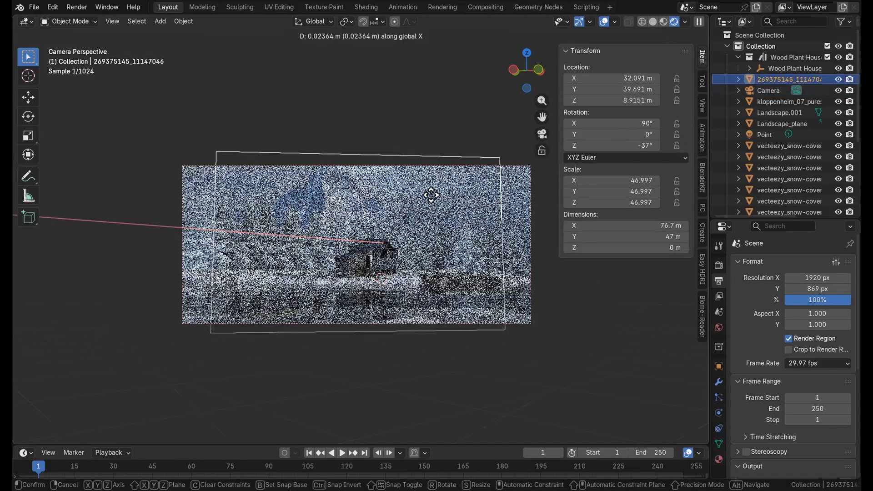
key(y)
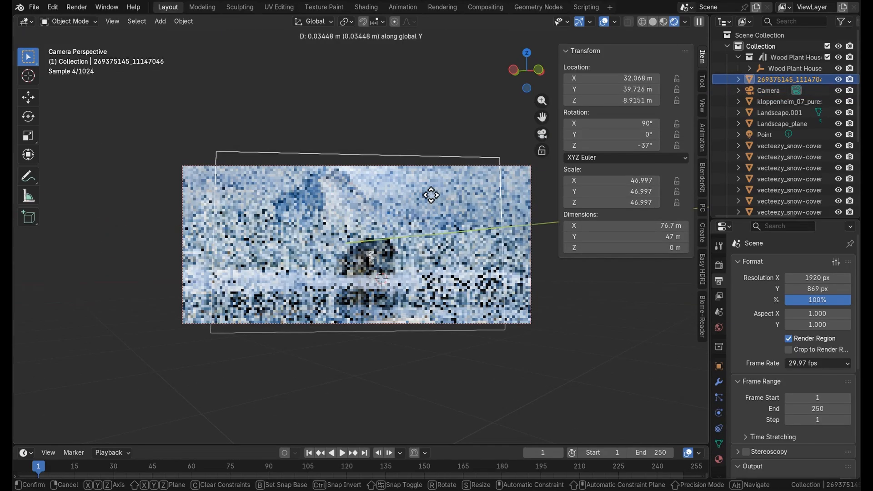
key(x)
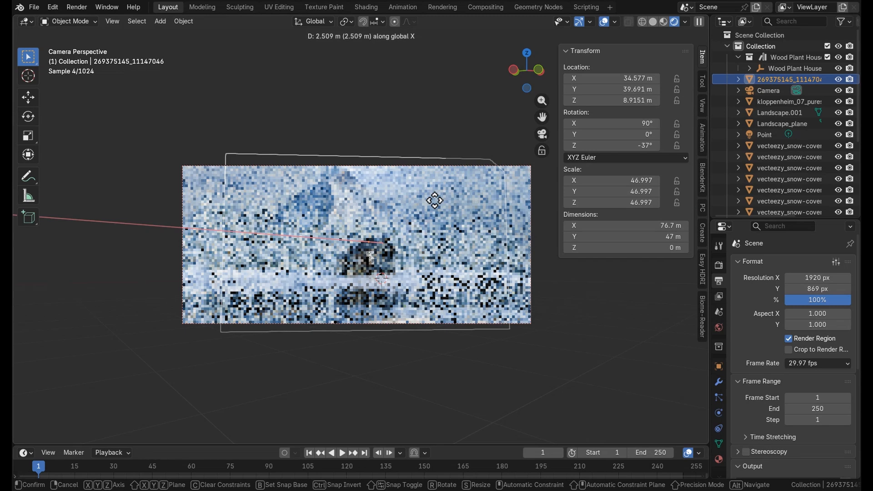
click(435, 213)
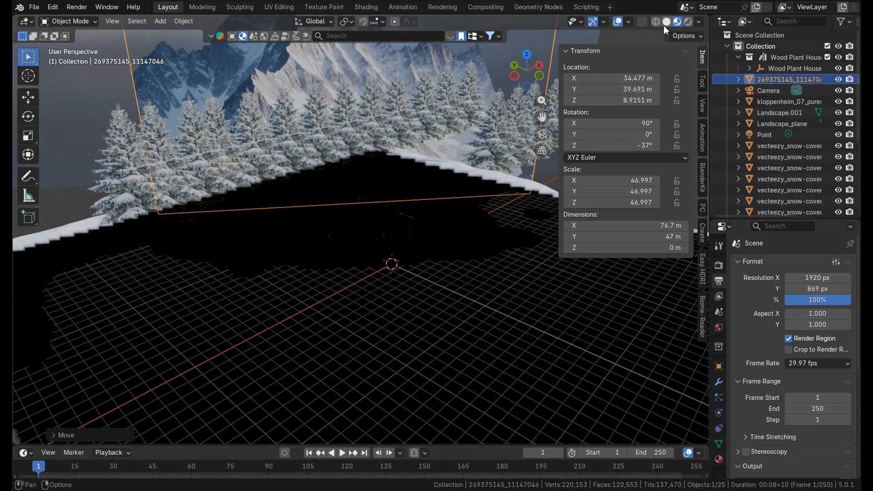
Step: Add a Plain Axes empty at the scene's centre
middle_drag(694, 229, 351, 170)
scroll(499, 224, down, 4)
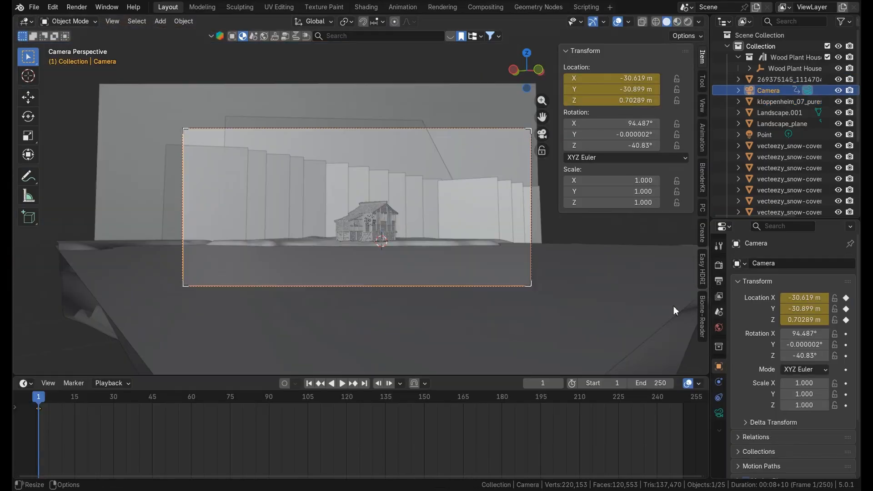
scroll(574, 313, down, 2)
middle_drag(574, 313, 565, 309)
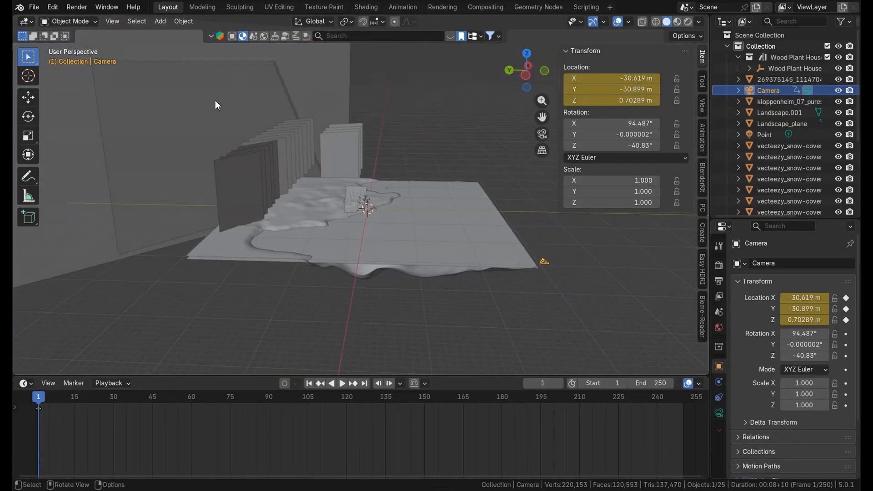
click(182, 20)
click(161, 21)
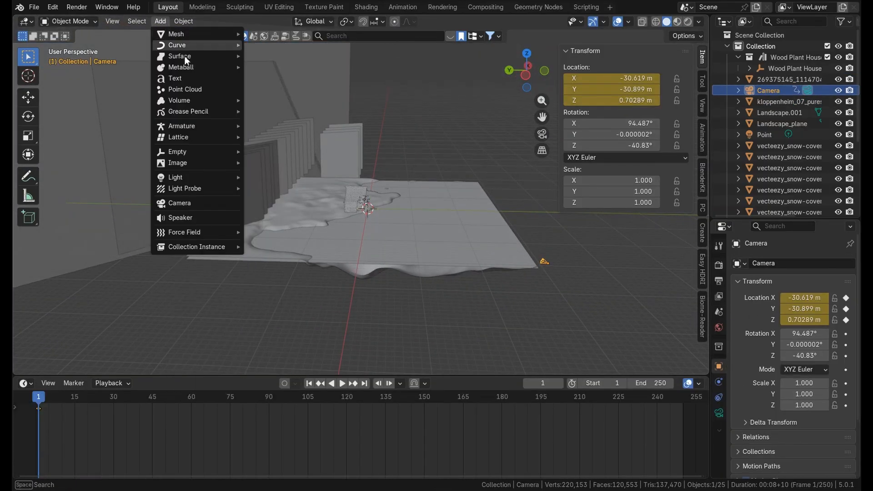
mouse_move(193, 151)
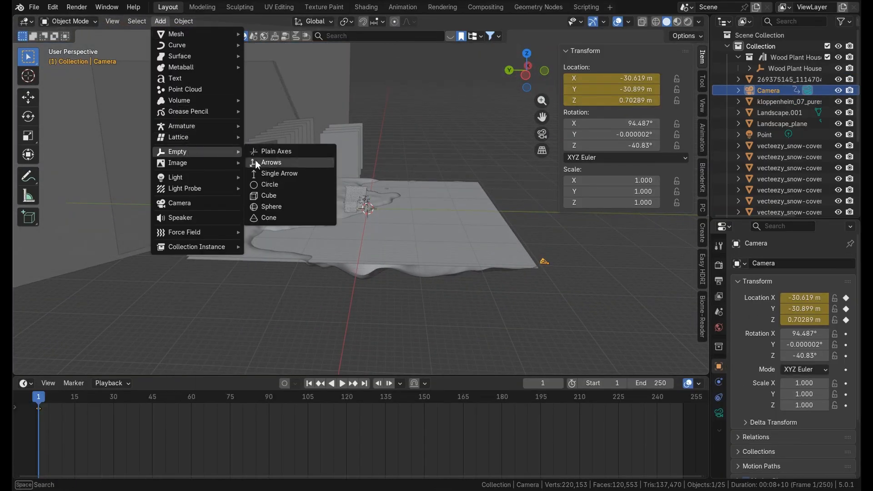
click(277, 154)
Step: Raise the new empty to about 0.91 m in Z
scroll(364, 212, up, 4)
middle_drag(356, 211, 415, 240)
scroll(413, 226, up, 6)
scroll(413, 225, down, 2)
key(g)
key(z)
click(414, 225)
Step: Parent the camera to the empty
scroll(411, 225, down, 5)
scroll(415, 239, up, 2)
middle_drag(797, 95, 774, 94)
scroll(774, 94, up, 1)
click(773, 91)
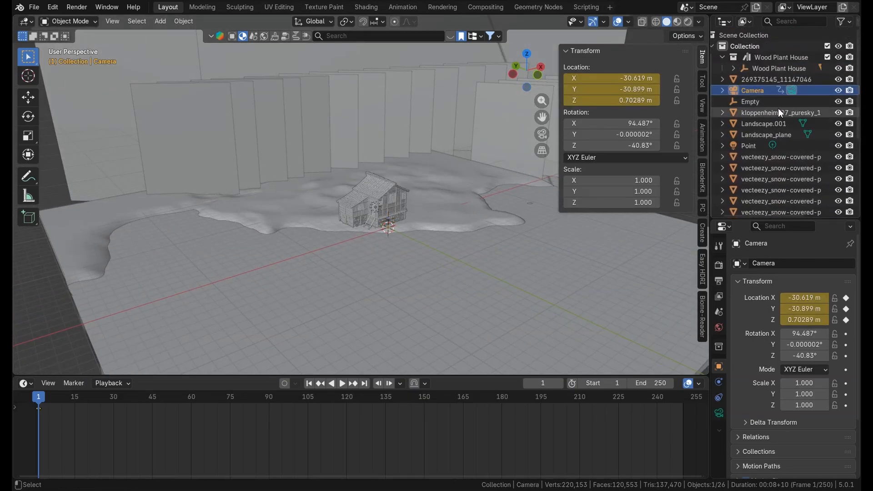
ctrl+click(775, 101)
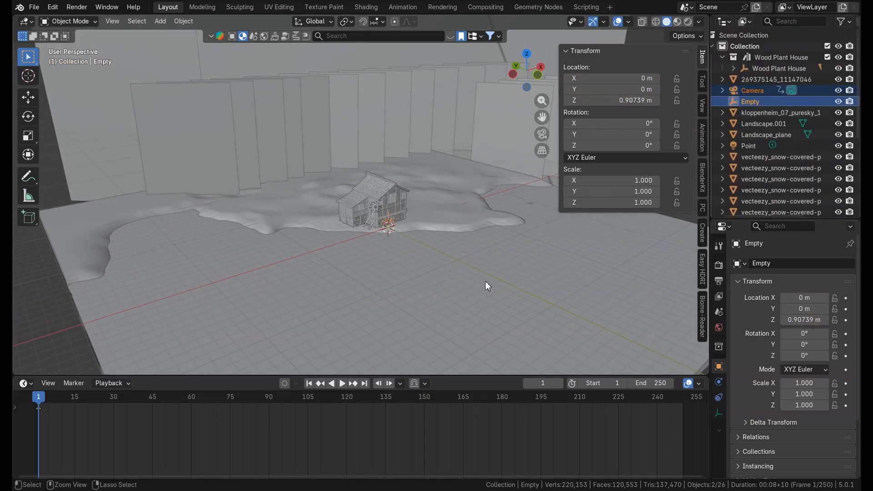
key(ctrl+p)
click(485, 247)
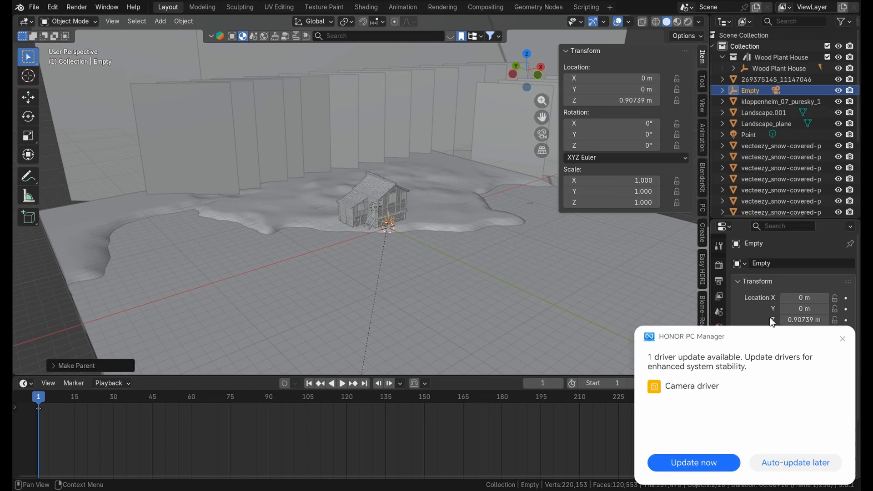
click(843, 342)
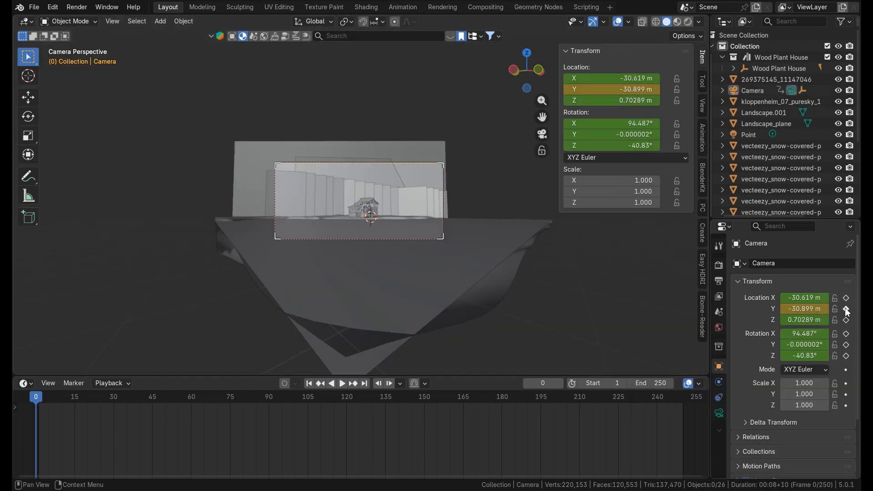
Step: At frame 193, keyframe the camera's location at about X -26.30 m and Y -29.43 m, and play the animation from the start
click(535, 399)
drag(804, 314, 841, 297)
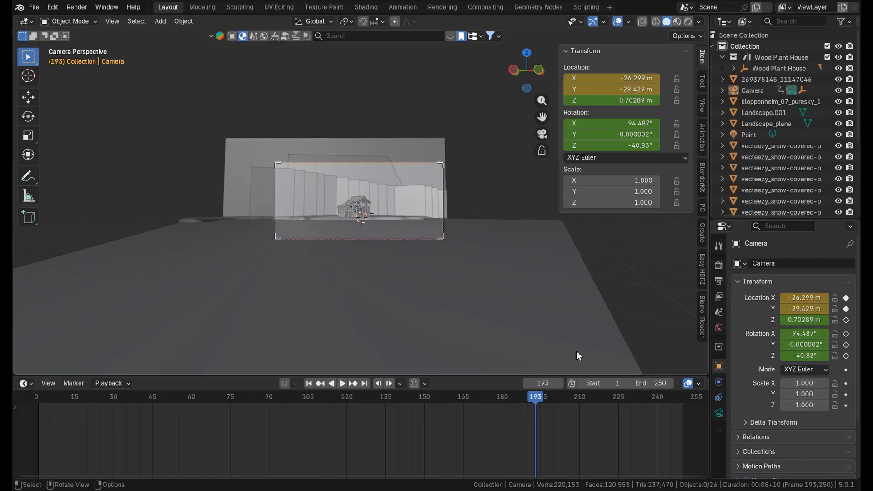
key(shift+Left)
key(space)
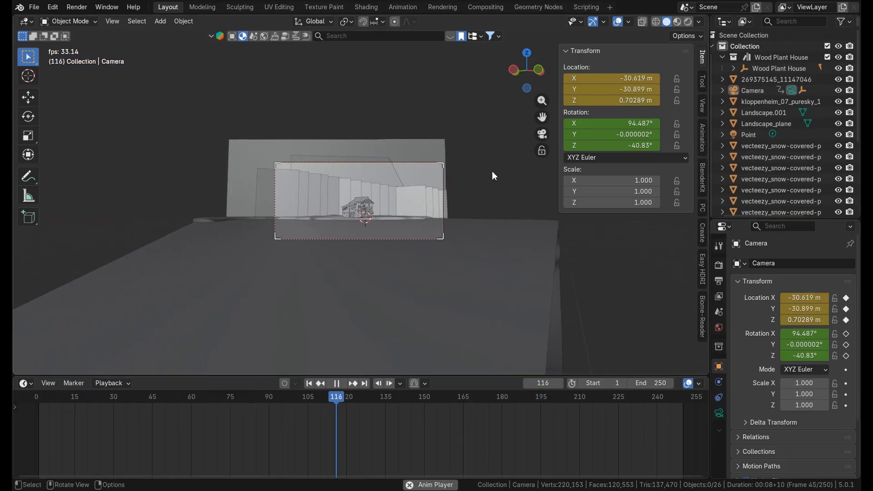
Step: Switch the viewport to Material Preview shading during playback and stop the camera animation around frame 83
scroll(359, 211, up, 5)
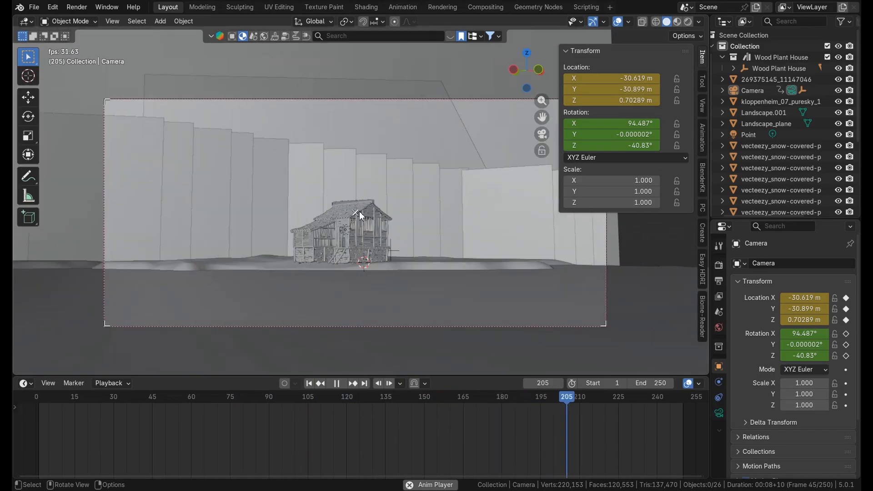
scroll(359, 211, down, 5)
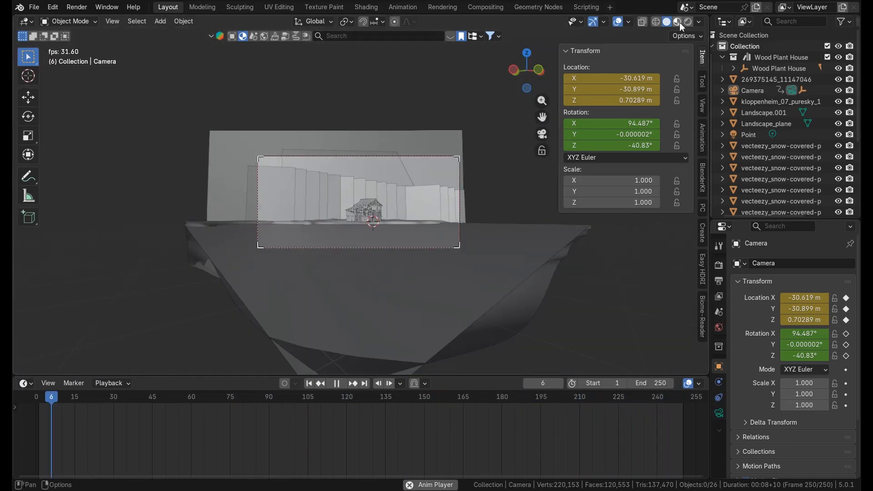
click(677, 22)
scroll(438, 195, up, 4)
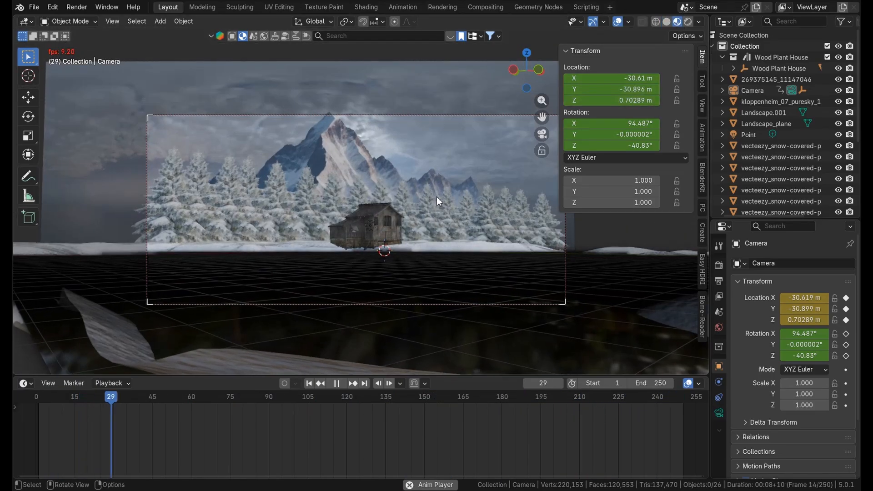
scroll(389, 222, down, 2)
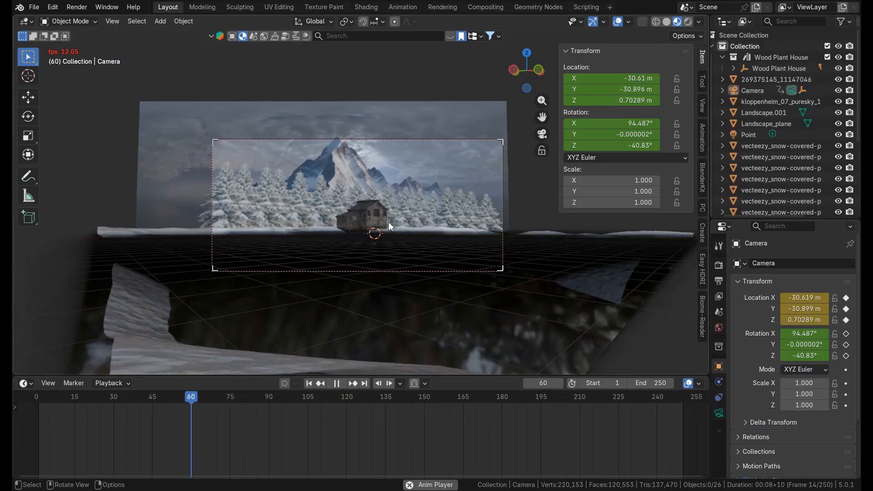
key(space)
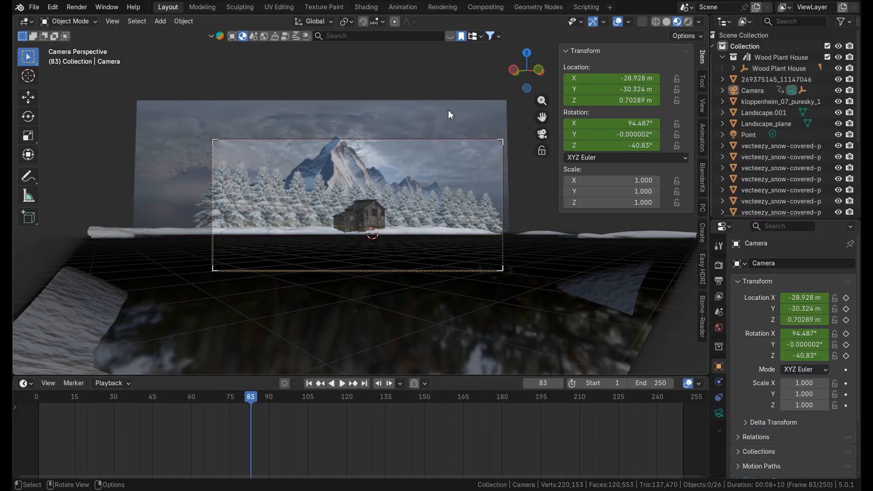
Step: Move the sky plane behind the mountain to about 49.85 m in Y and 14.30 m in Z
click(456, 130)
key(g)
key(z)
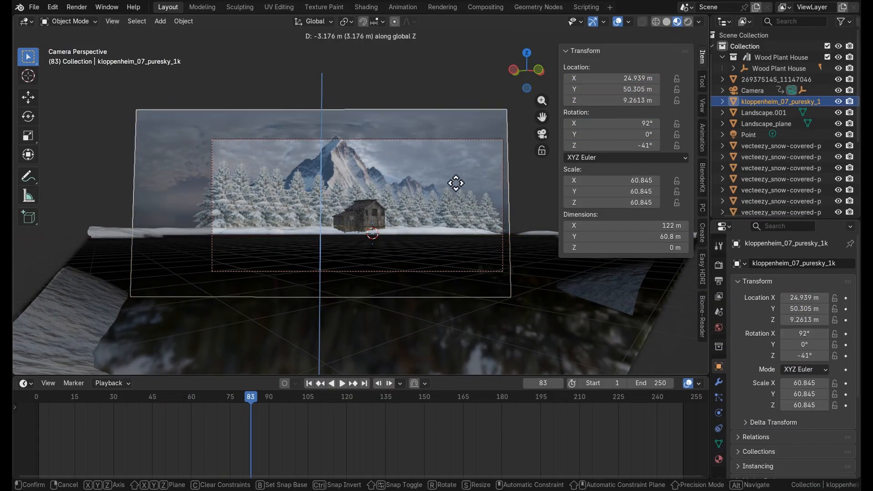
key(y)
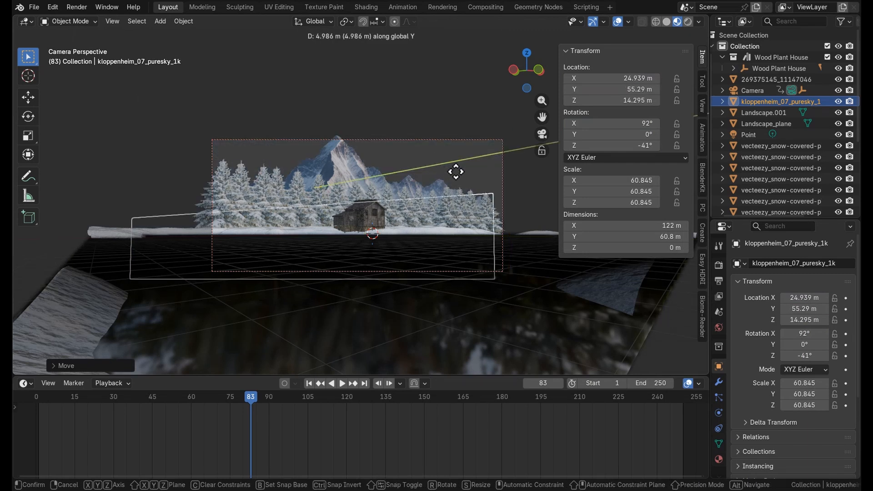
click(453, 169)
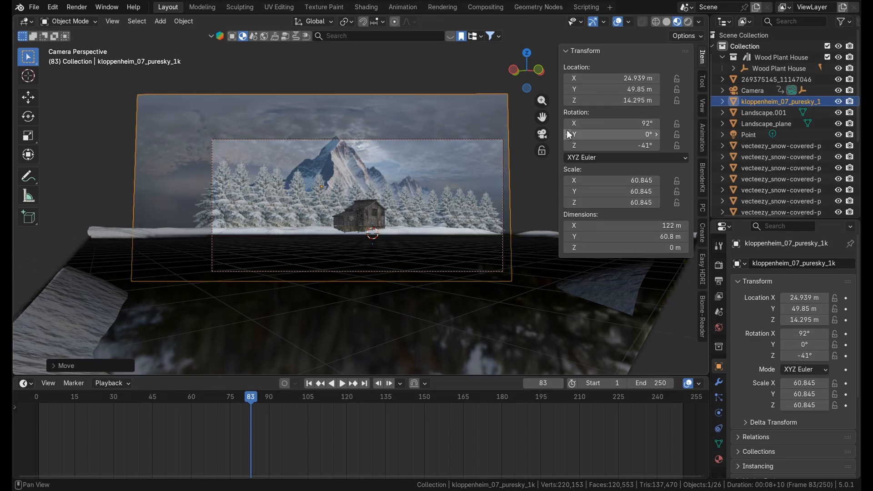
Step: Play the animation to frame 100 and examine the camera framing in rendered shading
key(space)
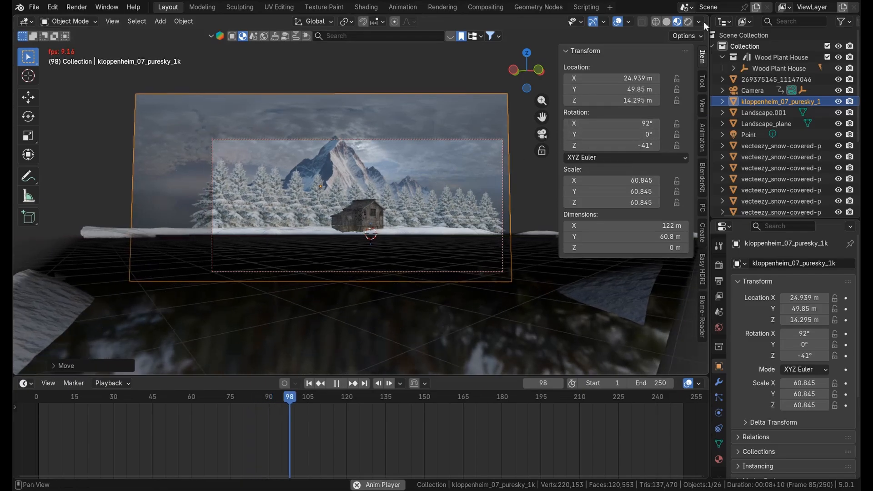
key(space)
click(687, 23)
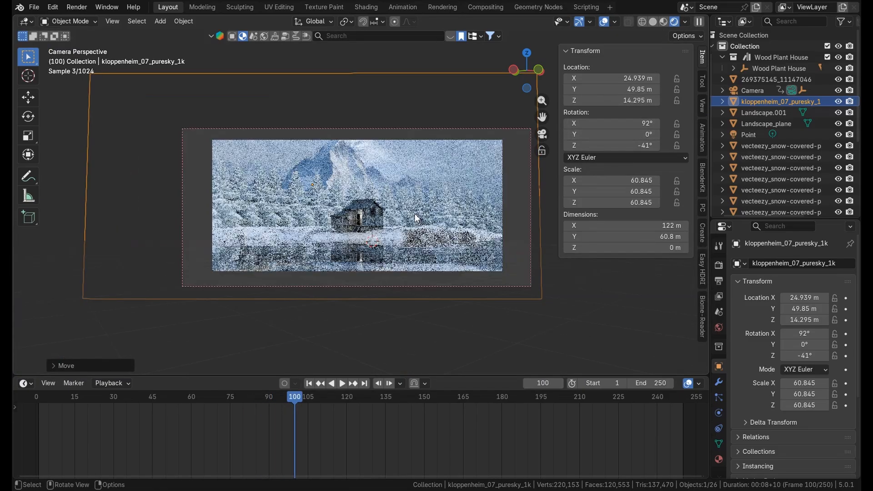
scroll(417, 218, up, 1)
scroll(409, 225, up, 1)
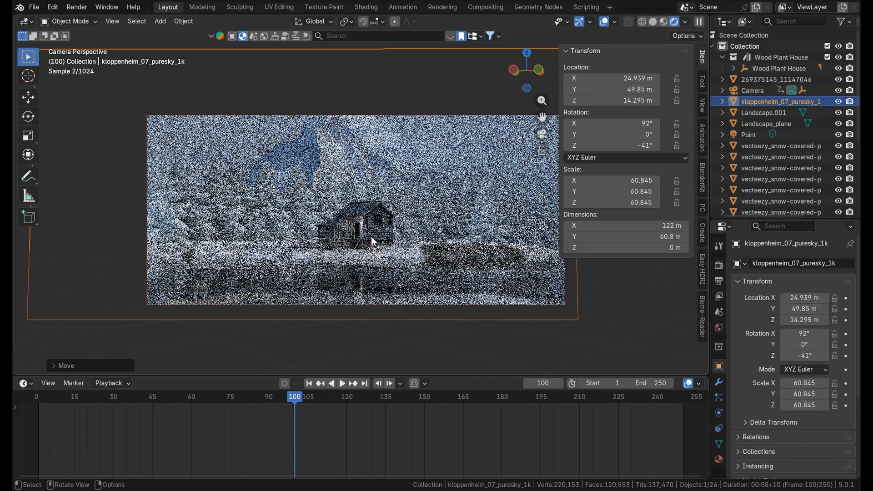
Step: Stop the playback, scrub to around frame 202, and set the animation's end frame to 200
key(space)
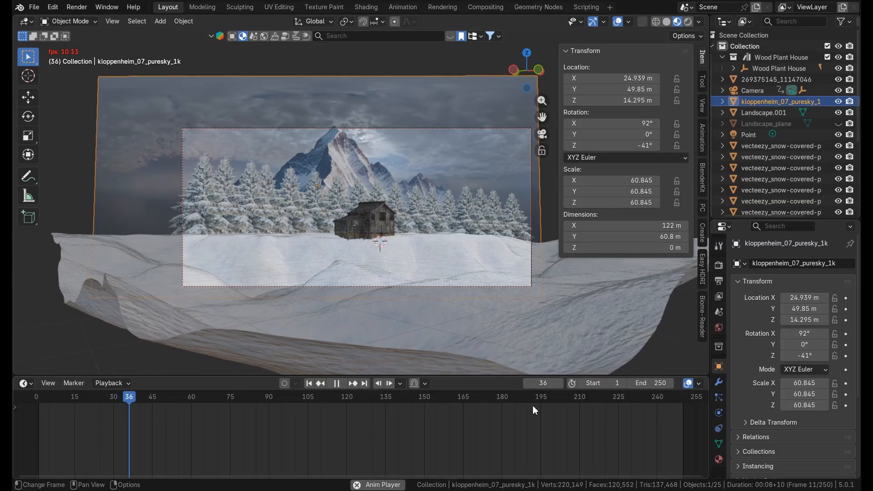
key(space)
click(580, 398)
drag(580, 400, 559, 400)
click(629, 386)
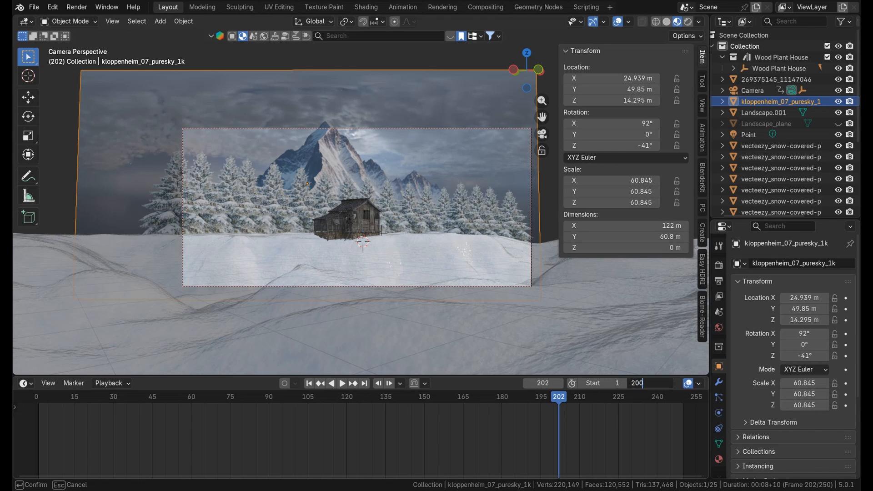
key(Return)
Step: Play the shortened camera animation and examine the house roof and surrounding pines up close
key(space)
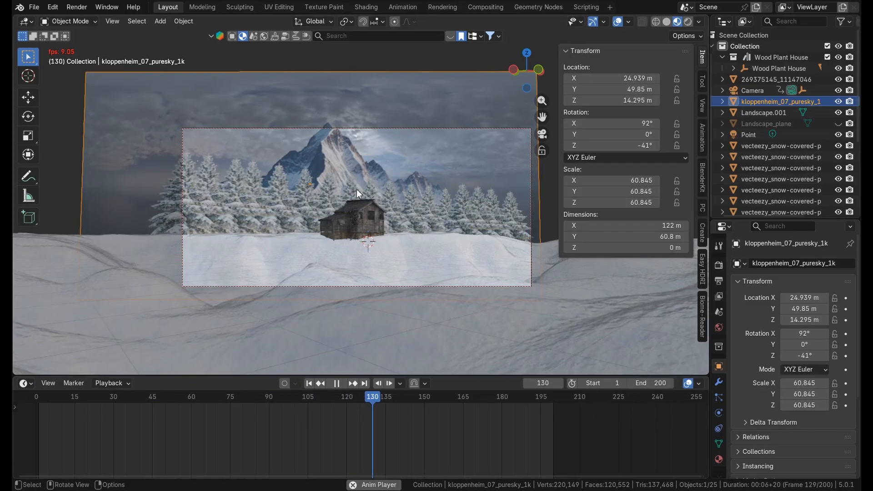
click(460, 51)
scroll(309, 204, up, 4)
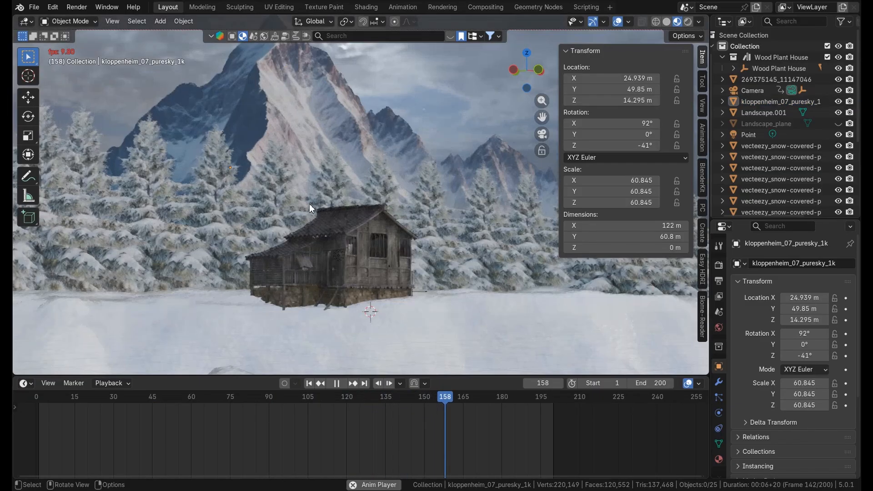
scroll(217, 246, up, 4)
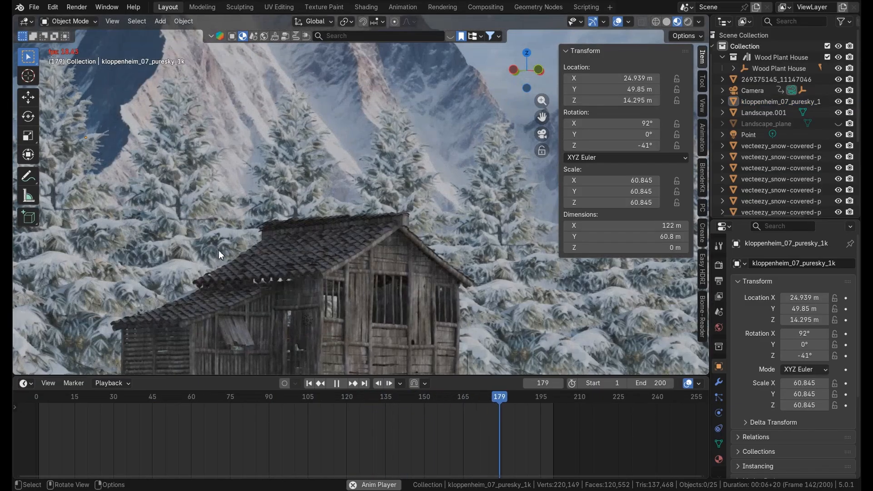
key(space)
scroll(404, 244, up, 3)
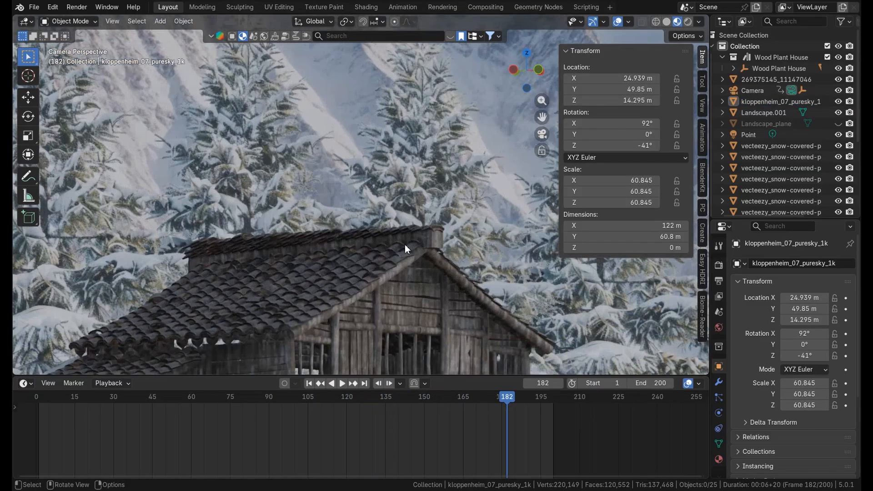
scroll(406, 242, up, 1)
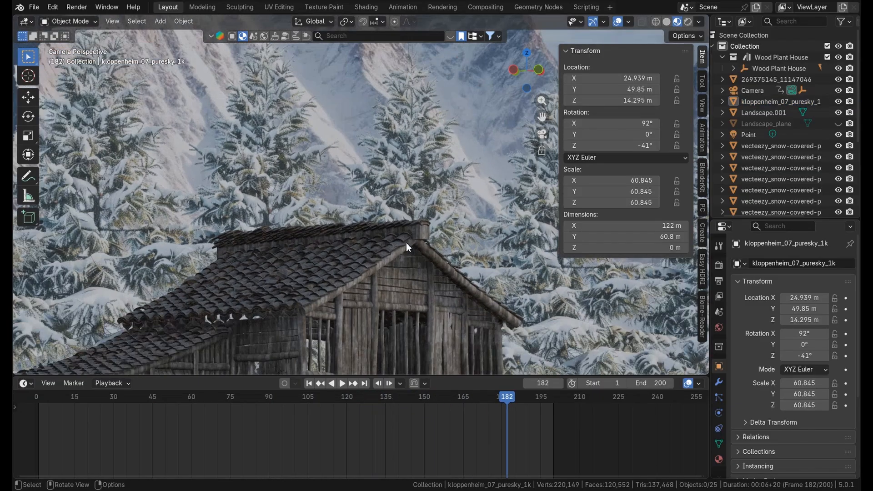
Step: Switch the viewport to rendered shading and return to the camera view
middle_drag(406, 242, 383, 279)
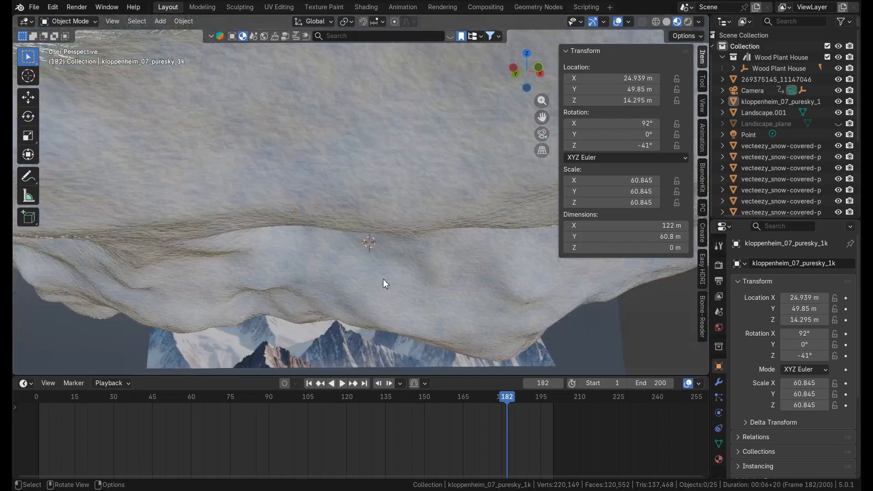
scroll(383, 280, down, 2)
scroll(383, 280, down, 5)
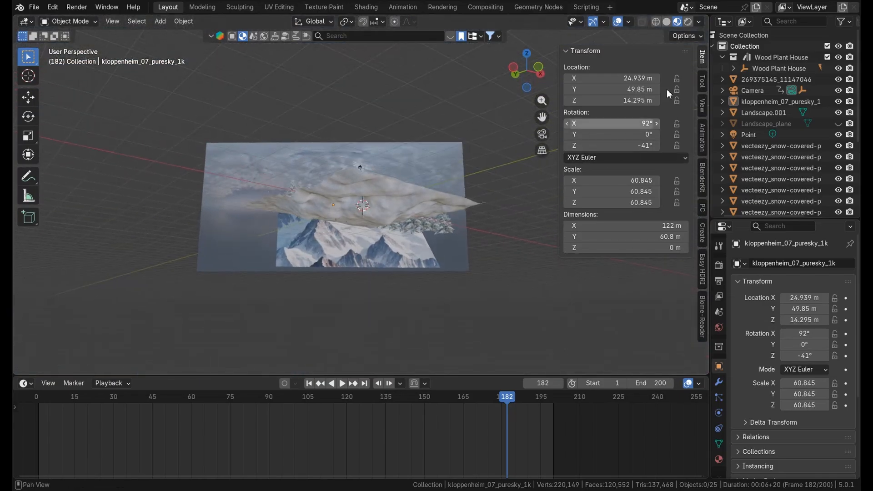
click(689, 22)
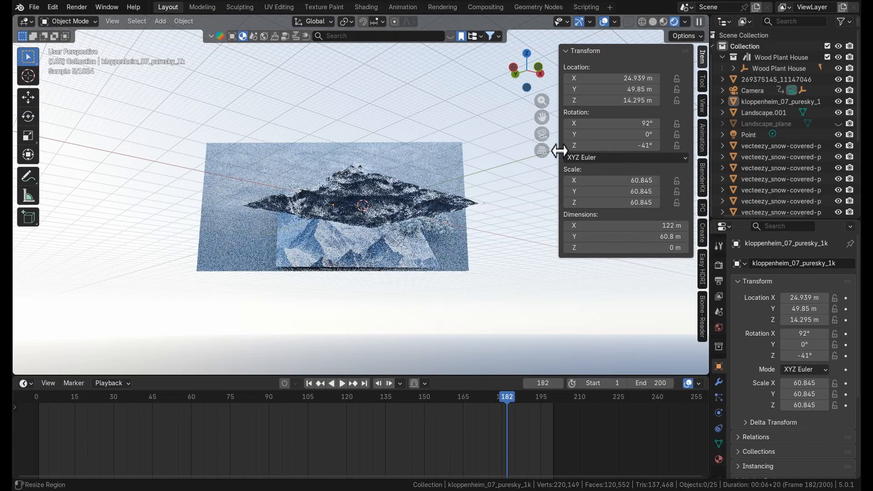
click(542, 134)
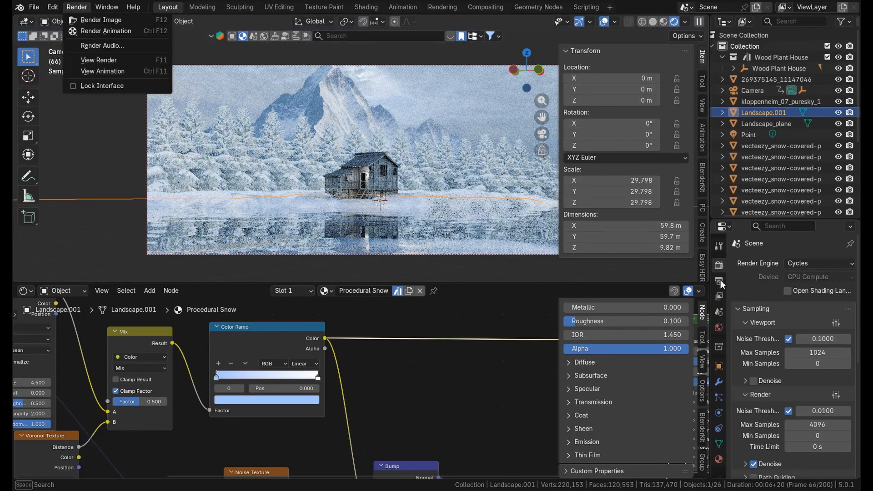
Step: Set the render output path to the Downloads folder
click(718, 312)
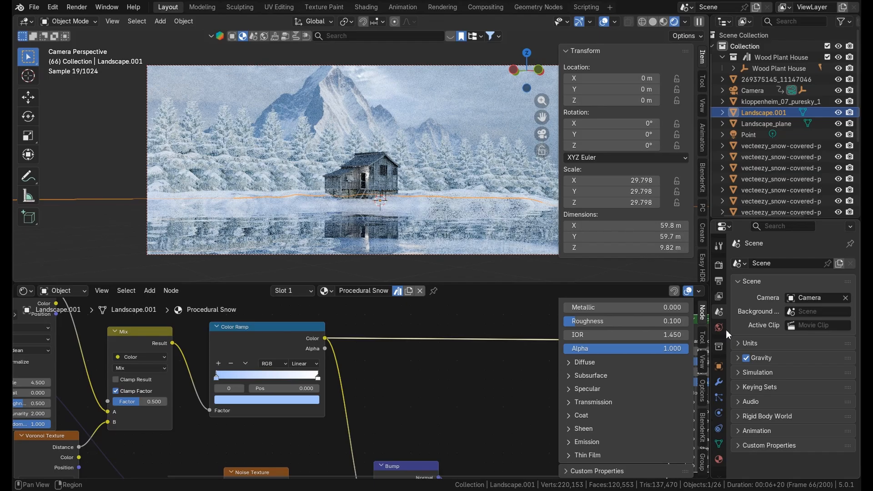
click(719, 281)
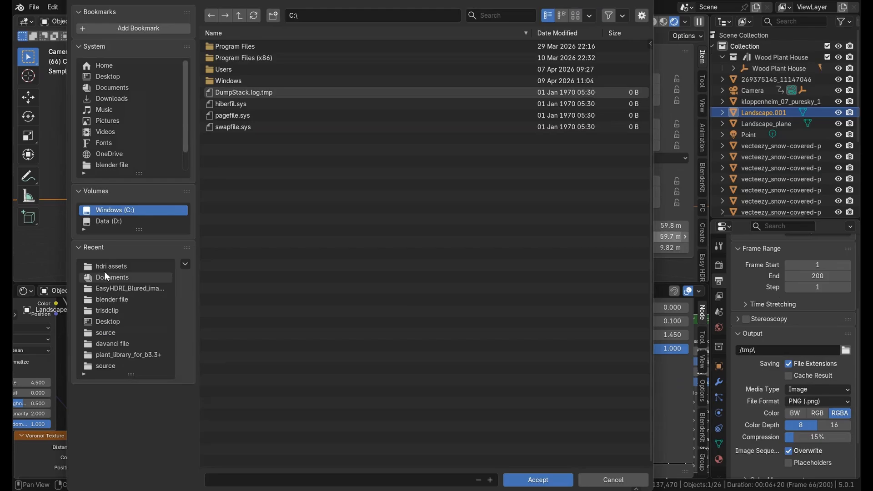
click(108, 99)
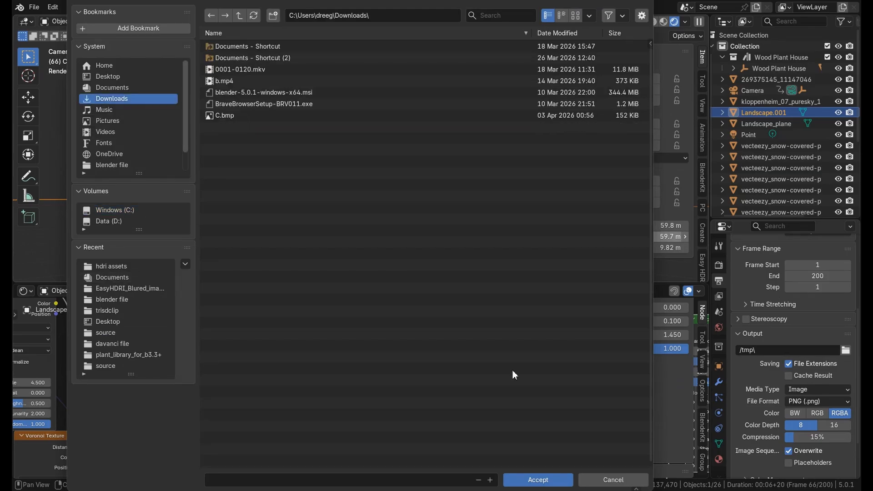
click(536, 480)
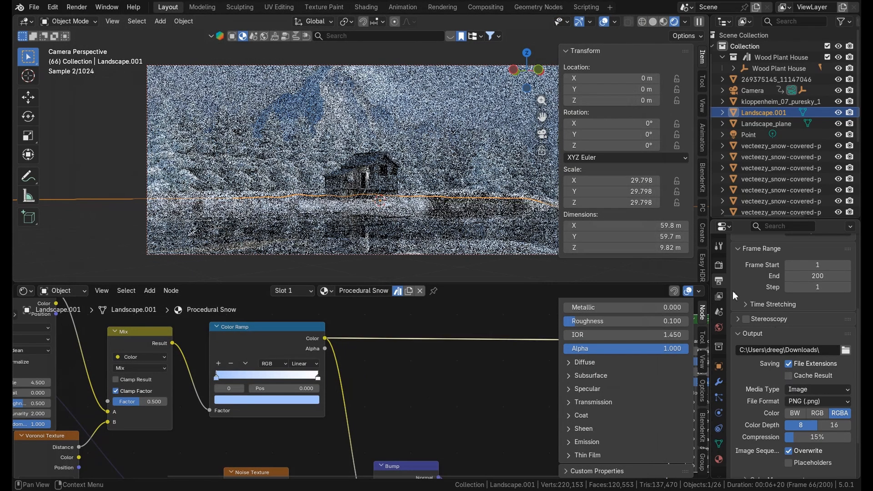
Step: Review the output format and the Cycles sampling settings, including the render's Max Samples value
scroll(784, 328, up, 7)
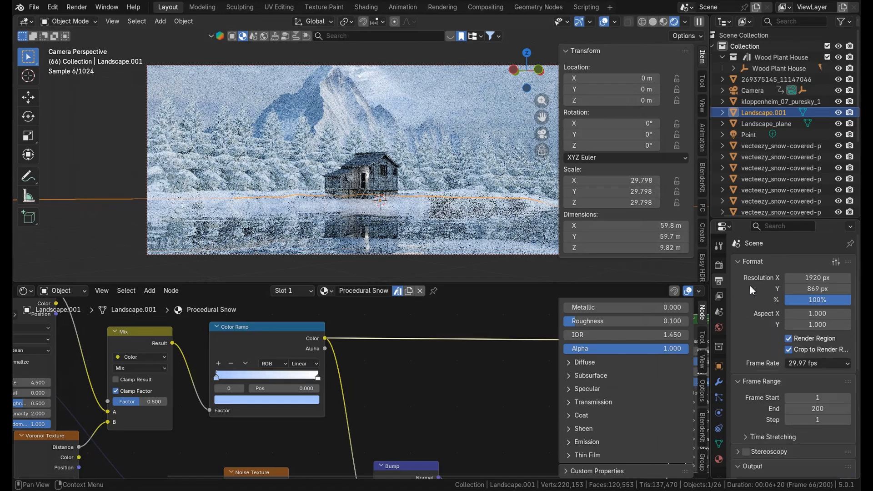
click(719, 265)
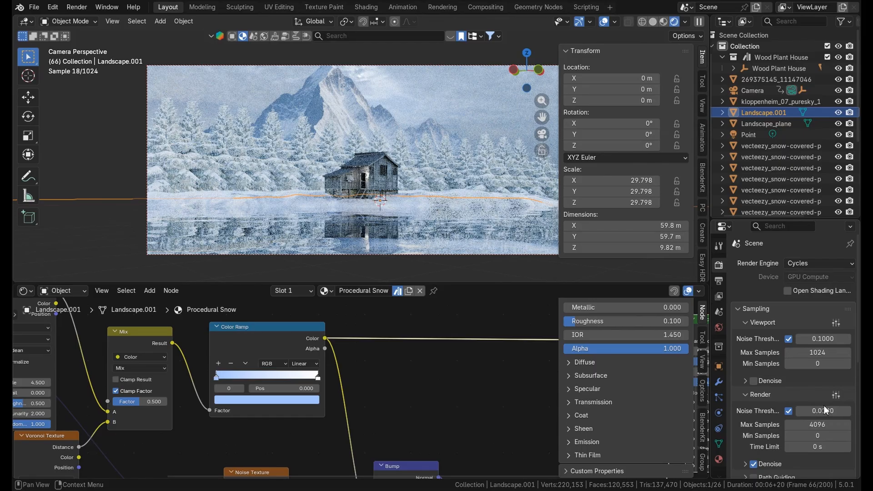
click(827, 424)
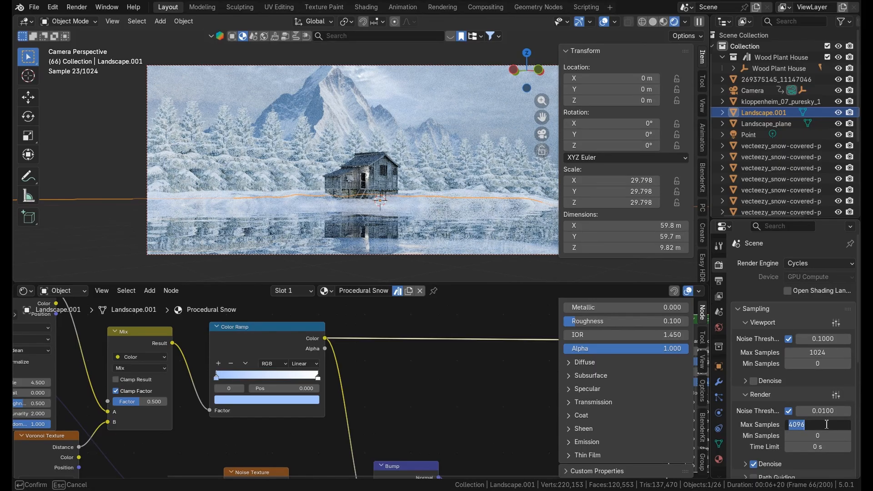
key(Return)
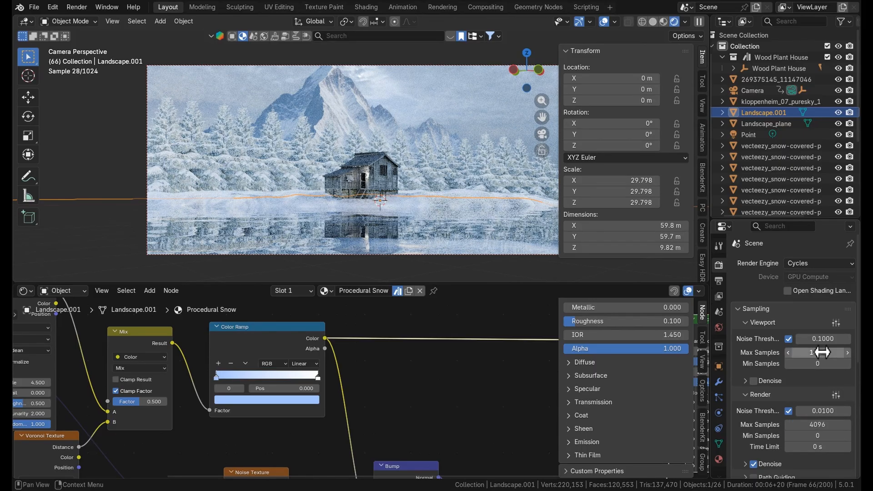